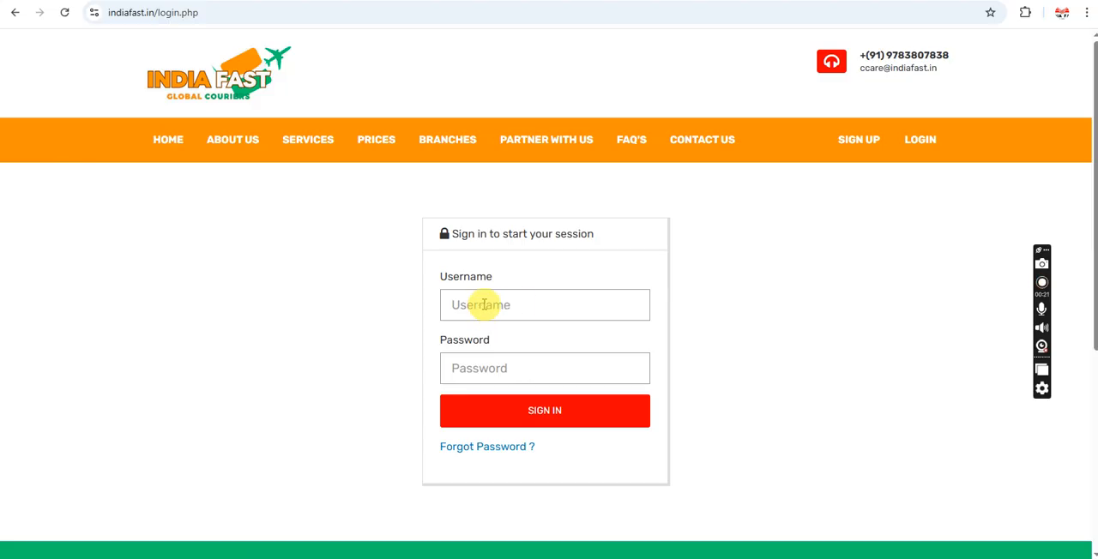
Step: Sign in to the agent account by filling in the registered mobile number as username and the account password
left_click(478, 303)
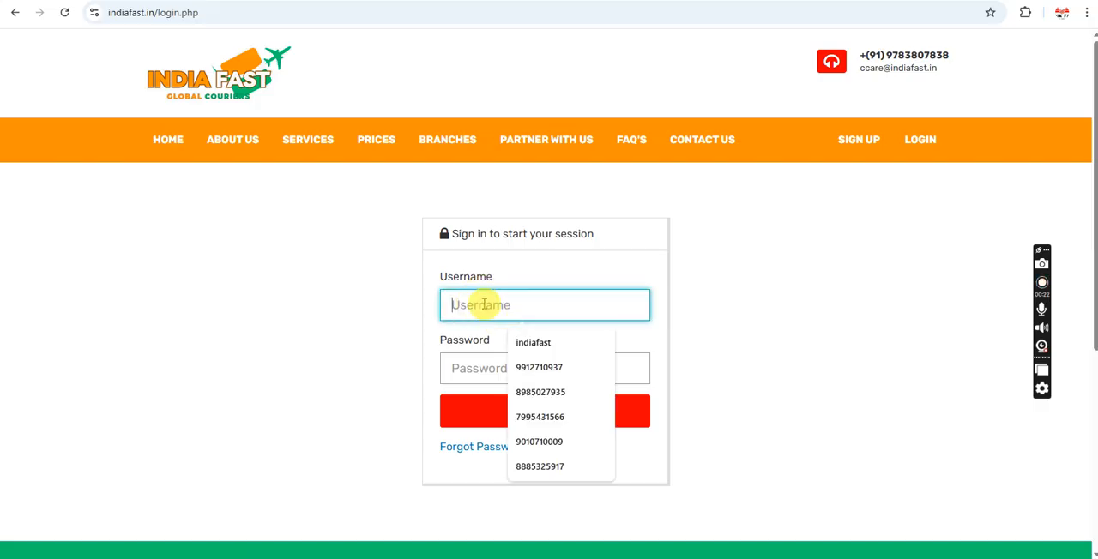
left_click(548, 261)
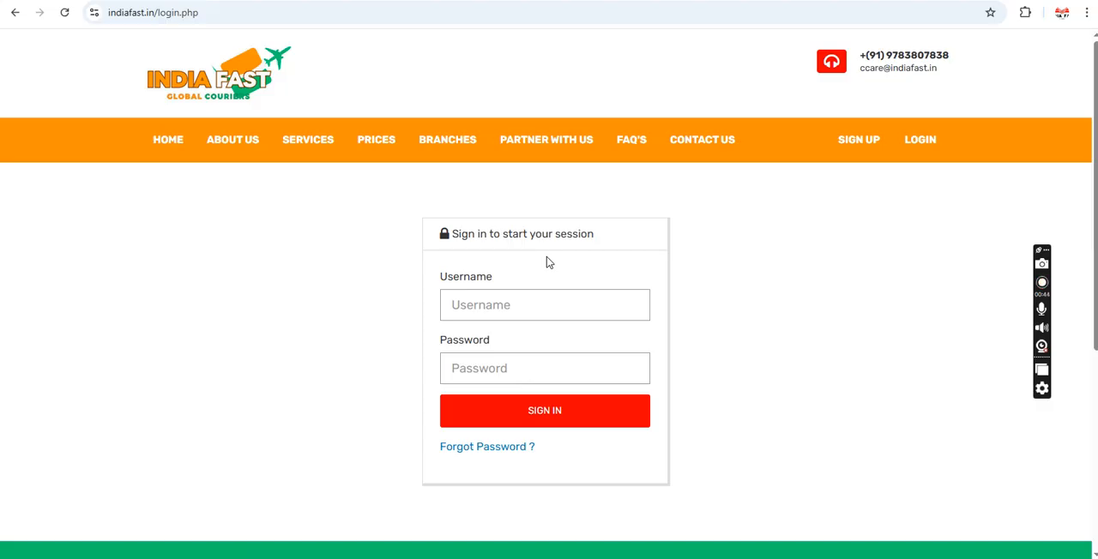
left_click(508, 307)
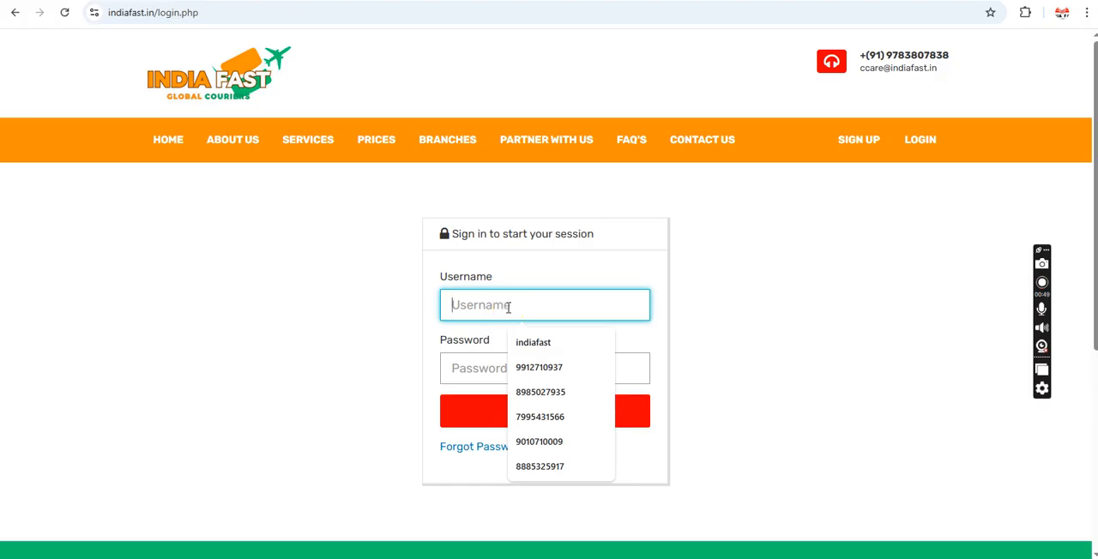
left_click(507, 307)
type("984")
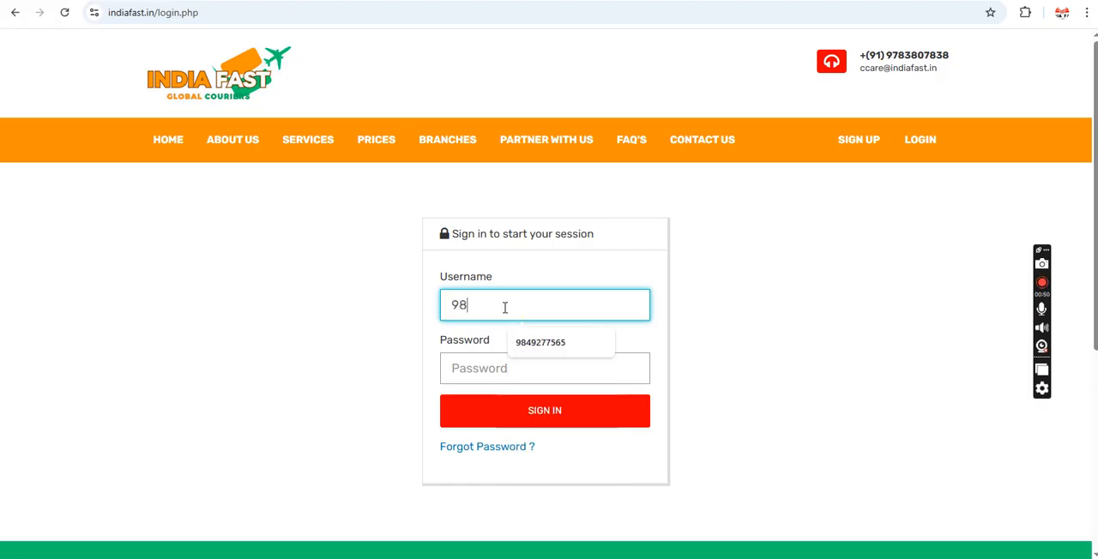
left_click(522, 342)
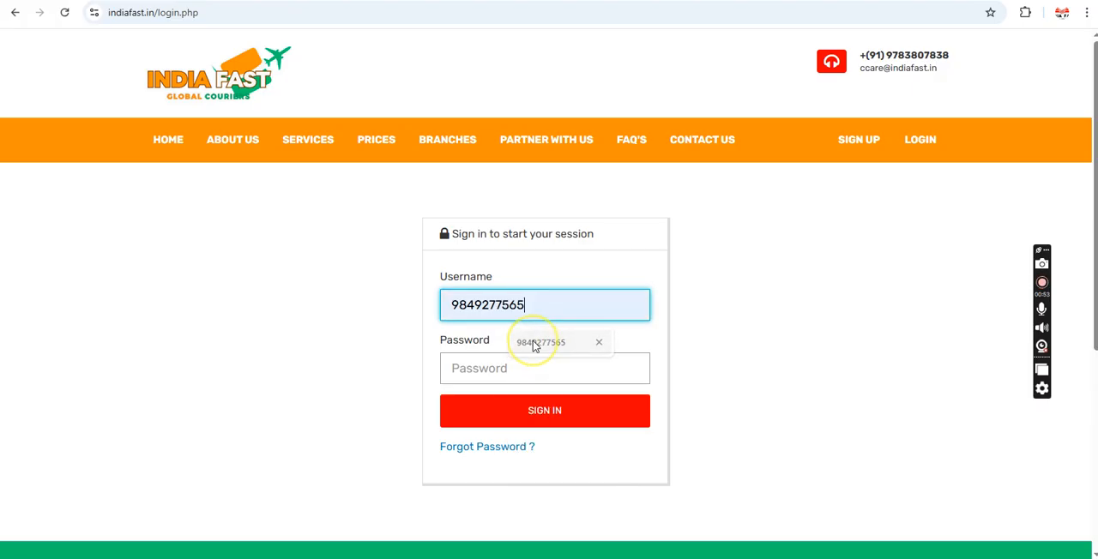
left_click(487, 368)
type("**********")
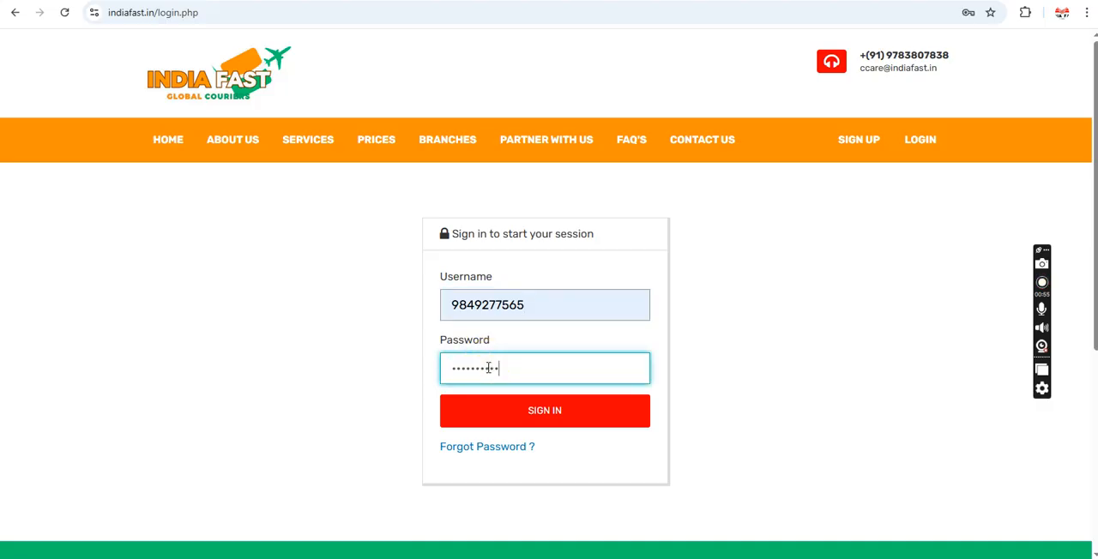
left_click(523, 410)
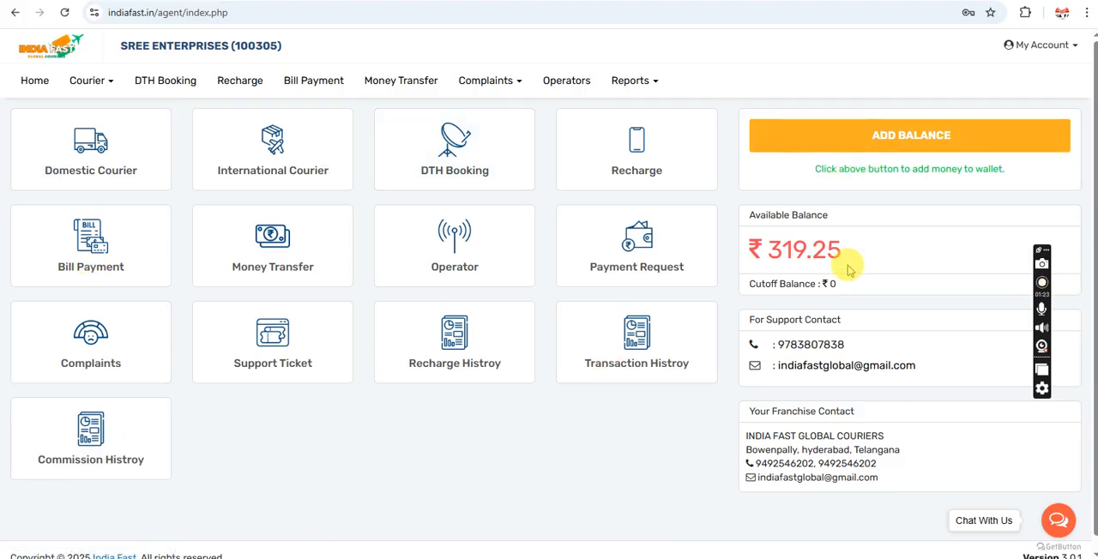
Step: Examine the available balance and cutoff balance of the wallet on the agent dashboard
left_click_drag(837, 284, 743, 213)
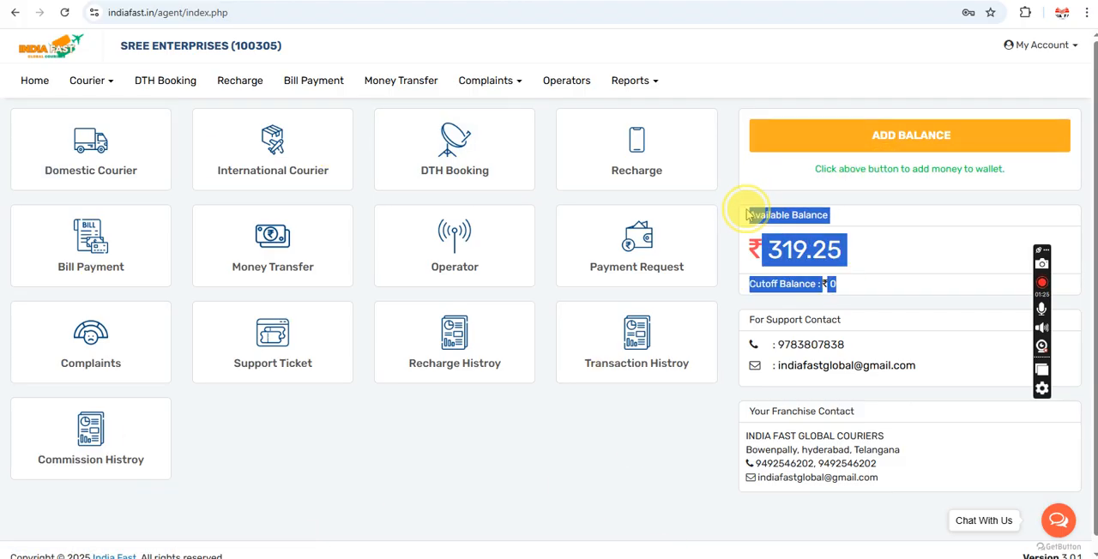
left_click(735, 189)
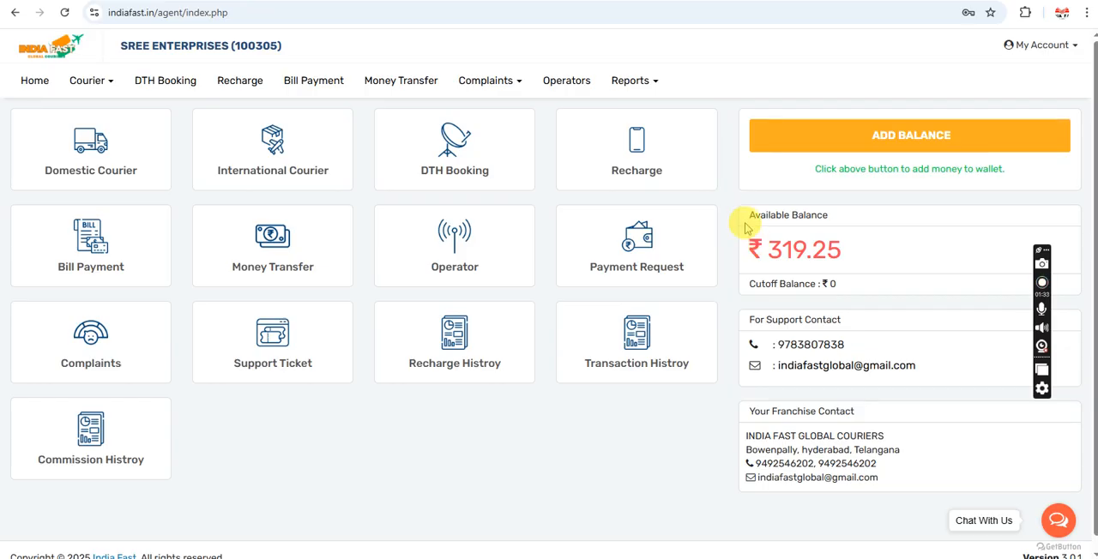
left_click_drag(749, 215, 853, 284)
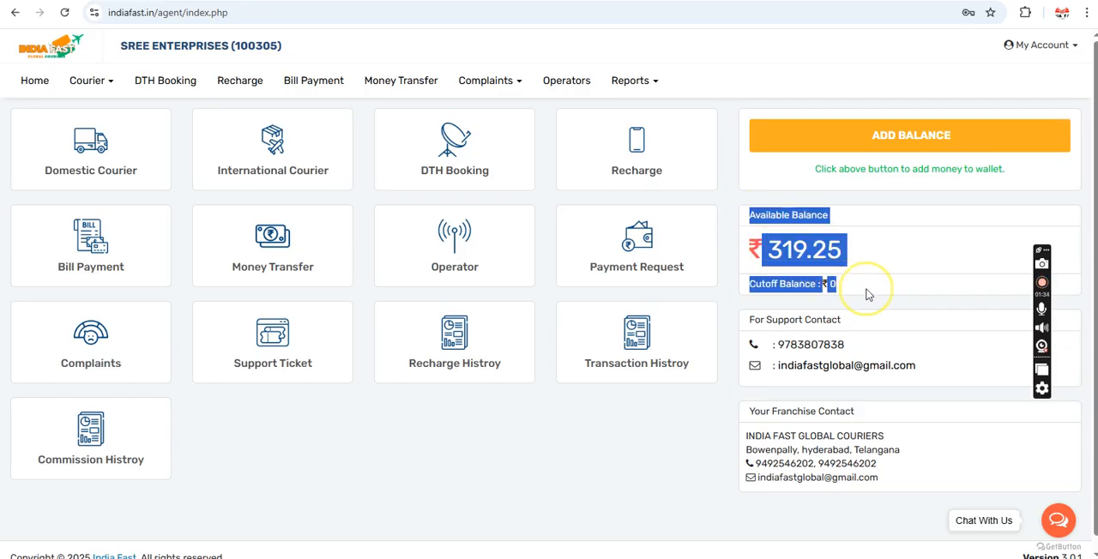
left_click(172, 194)
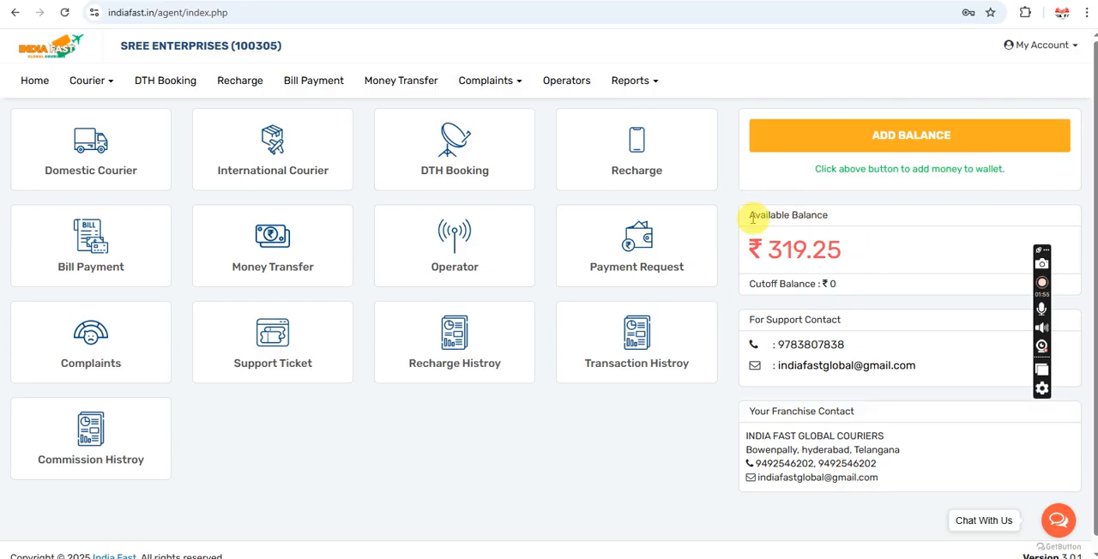
left_click_drag(752, 216, 868, 287)
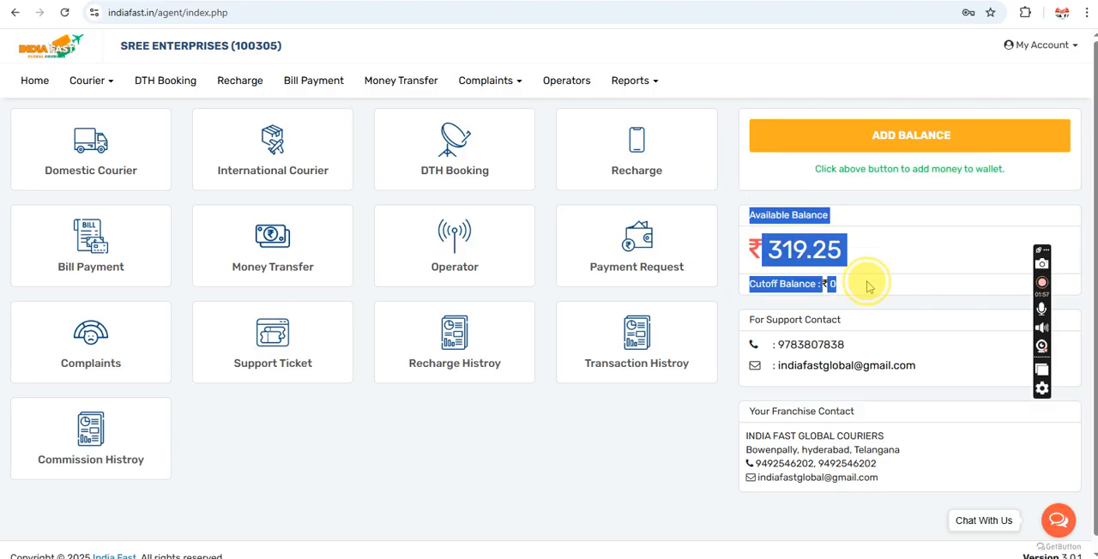
left_click(796, 296)
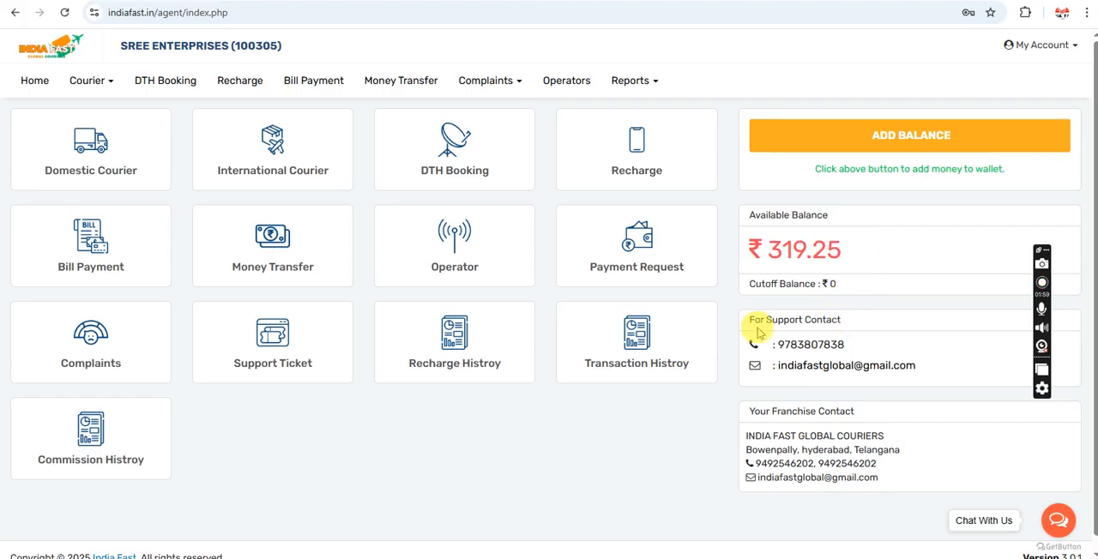
Step: Examine the support and franchise contact details on the dashboard and expand the chat contact options
left_click_drag(750, 319, 944, 381)
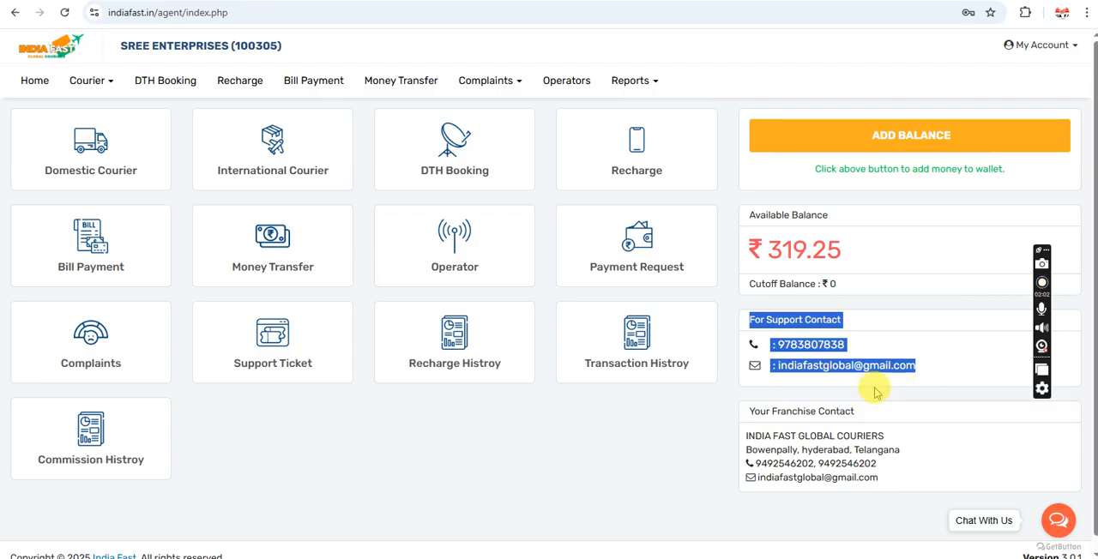
left_click(845, 393)
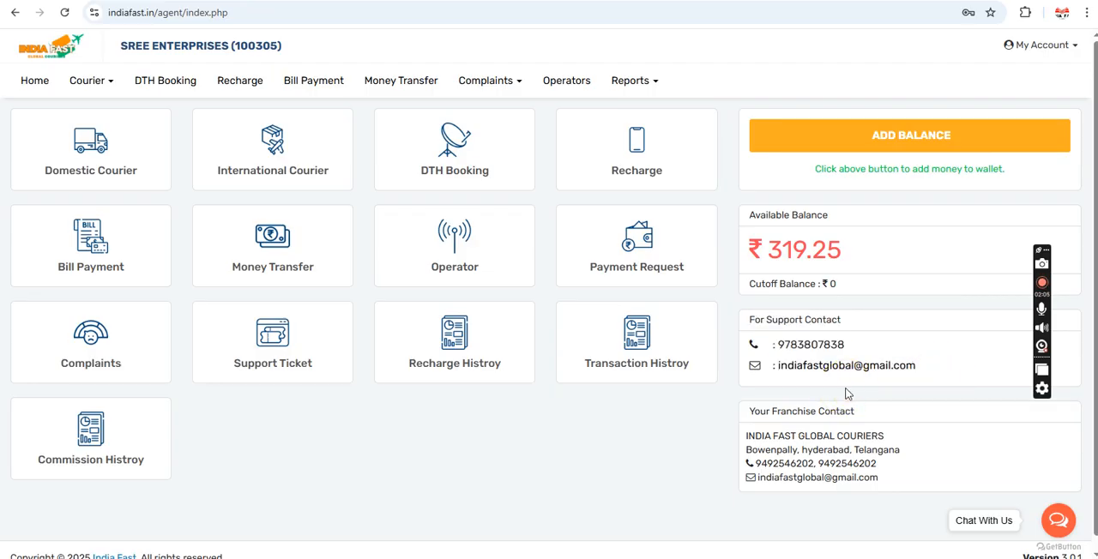
left_click_drag(737, 418, 895, 483)
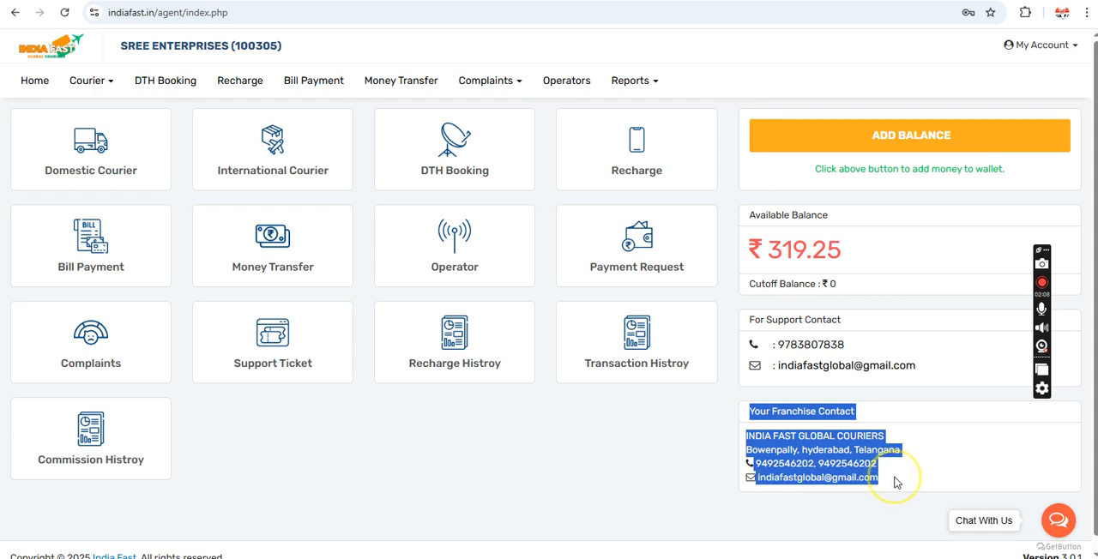
left_click(901, 397)
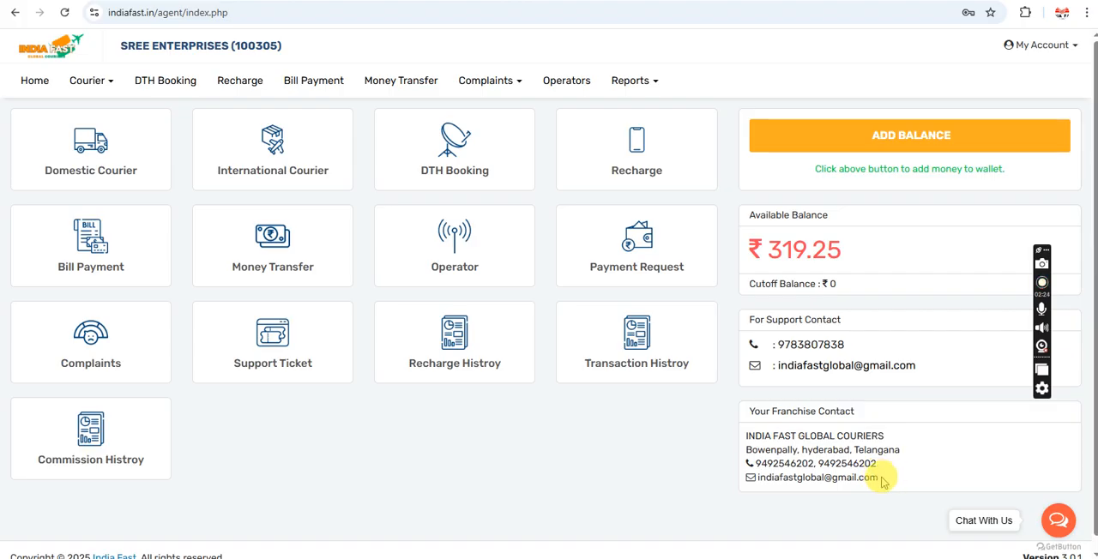
left_click_drag(916, 370, 745, 300)
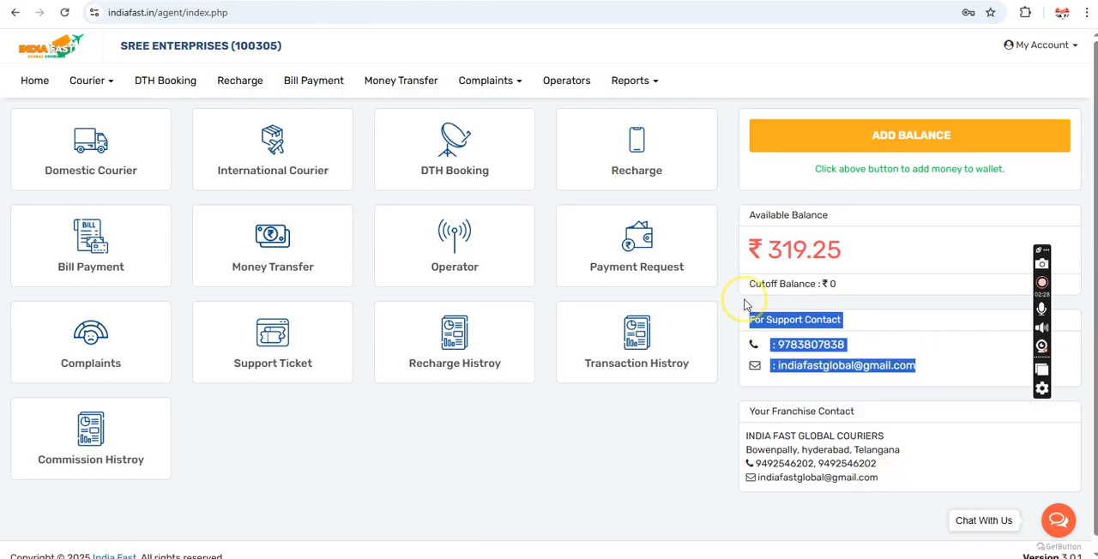
left_click(745, 300)
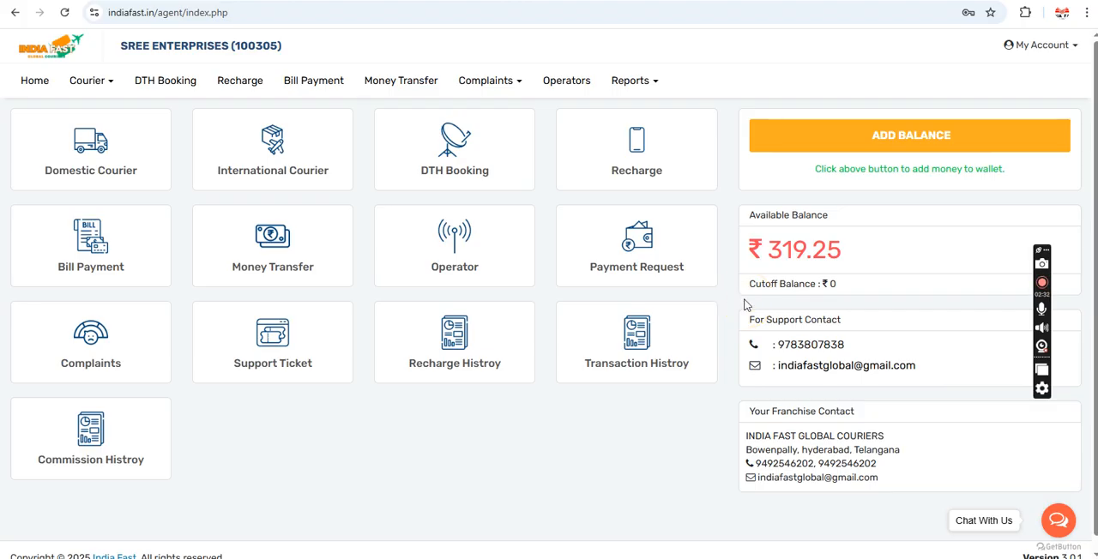
left_click(731, 307)
left_click_drag(747, 410, 882, 513)
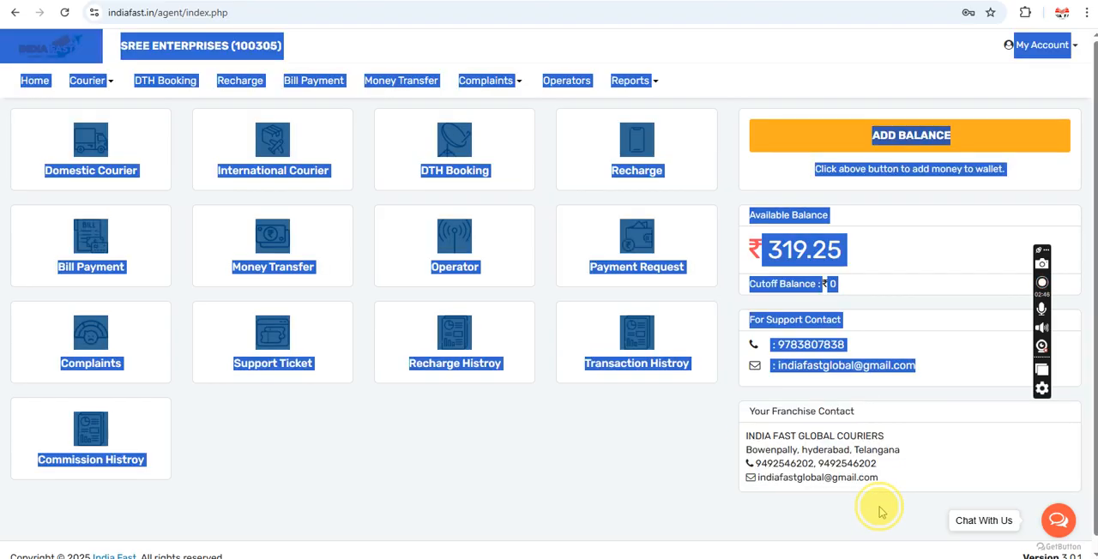
left_click(882, 512)
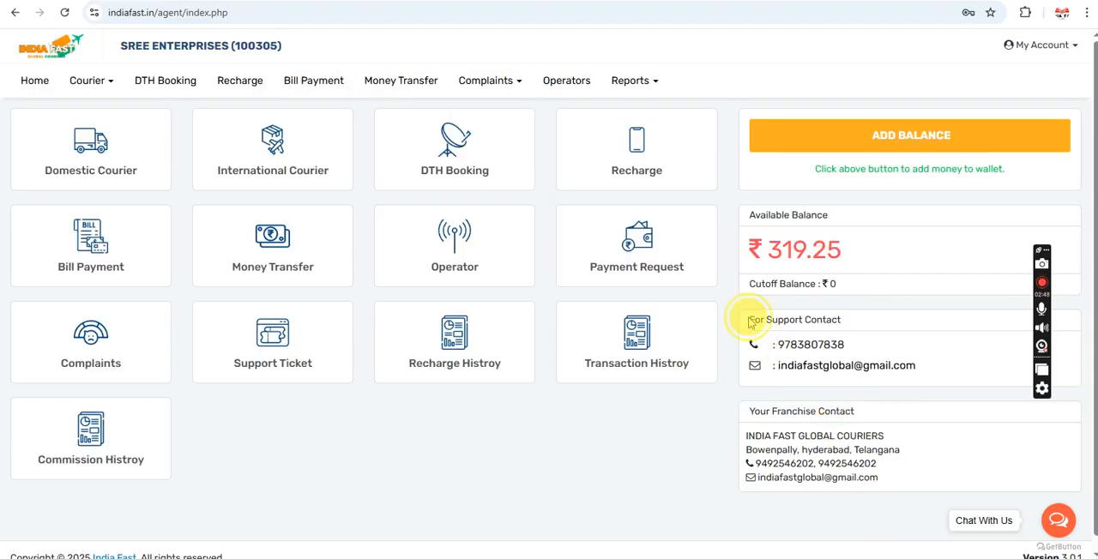
left_click_drag(749, 322, 897, 301)
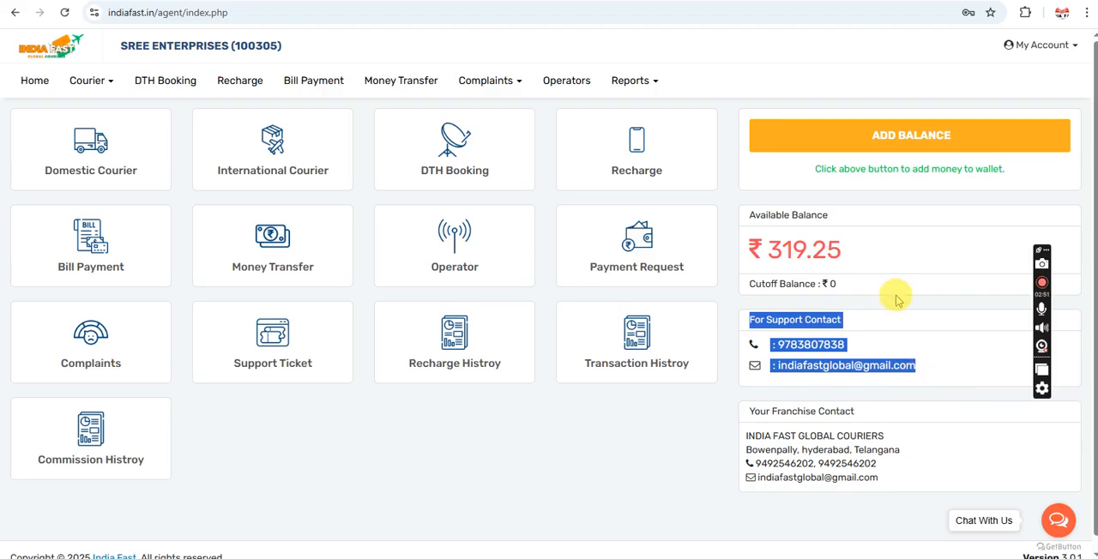
left_click(894, 306)
left_click(1055, 522)
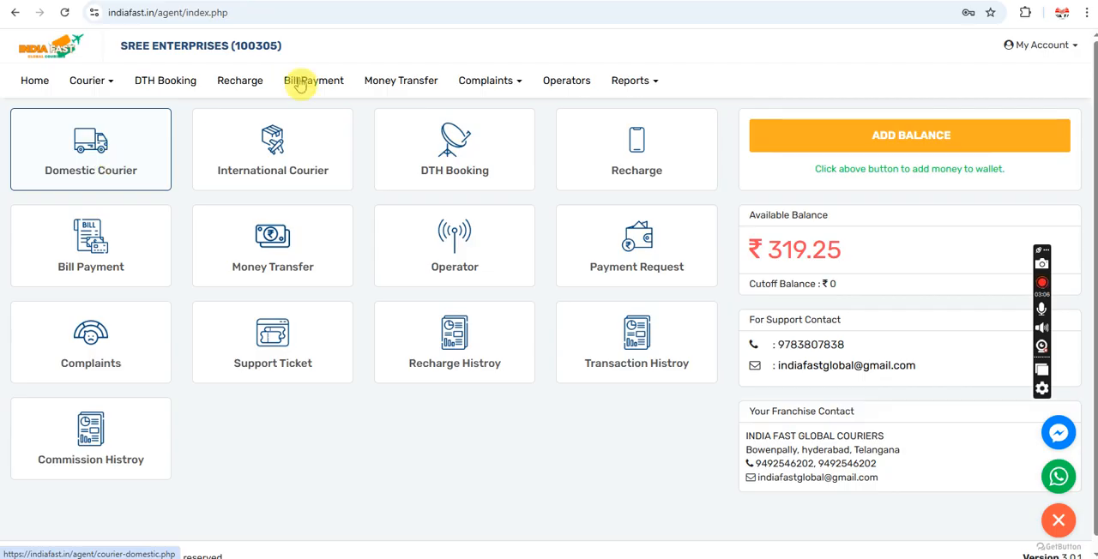
Step: Look through the account's Change Password, Reset Pin and Mobile Change Request pages
left_click(1042, 47)
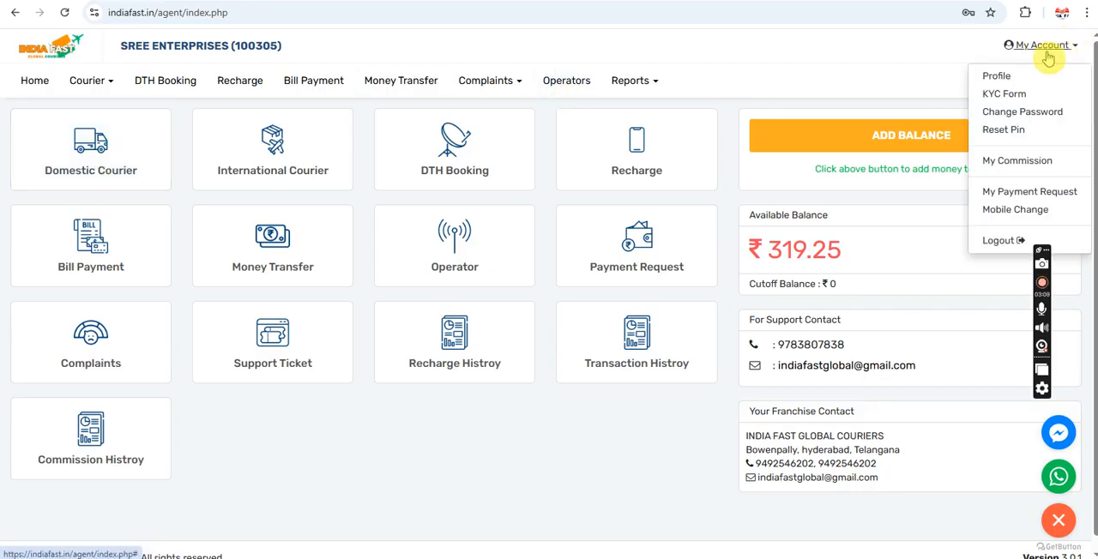
left_click(1015, 113)
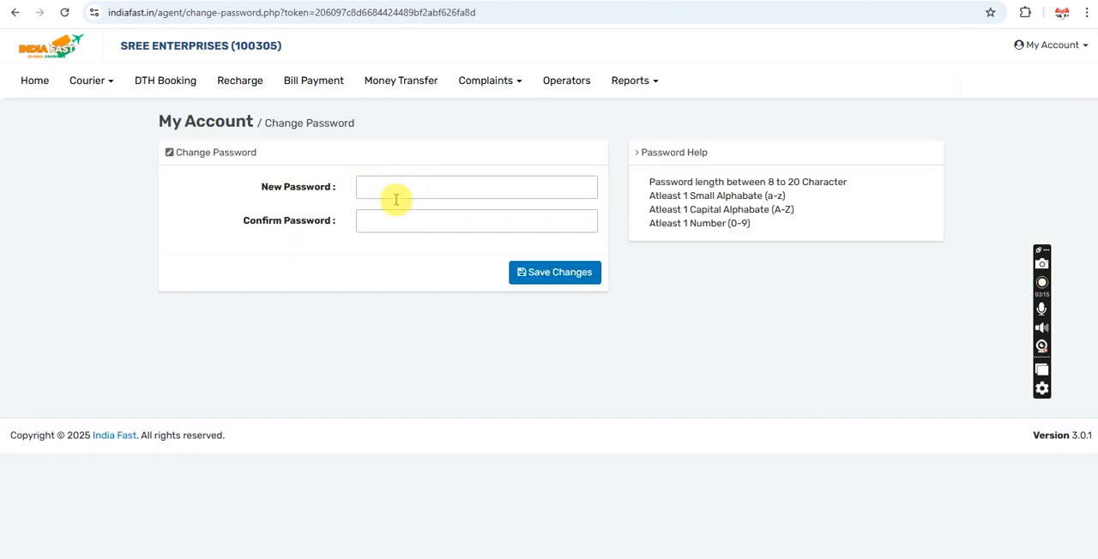
left_click(1055, 52)
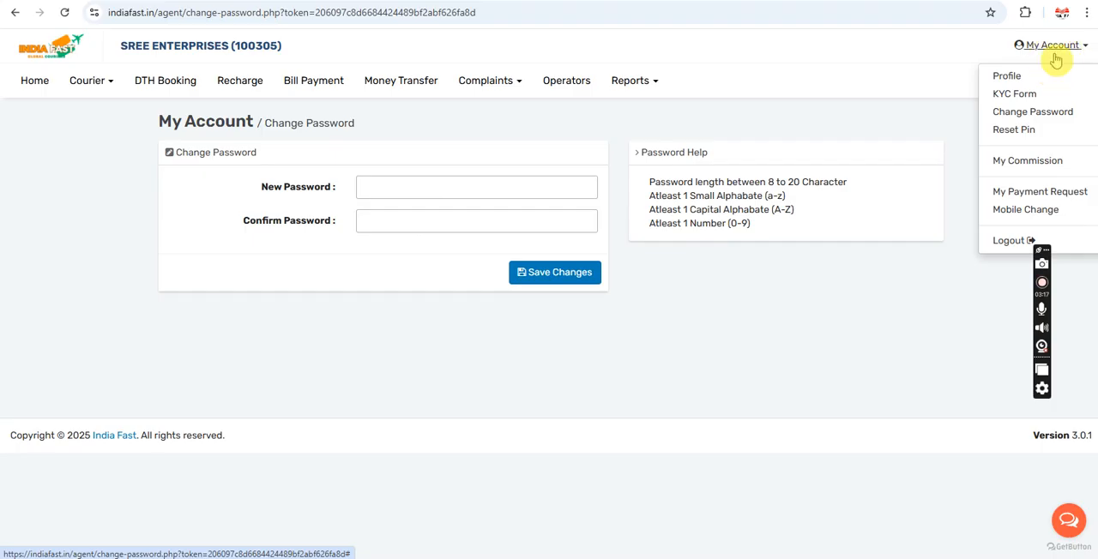
left_click(1023, 130)
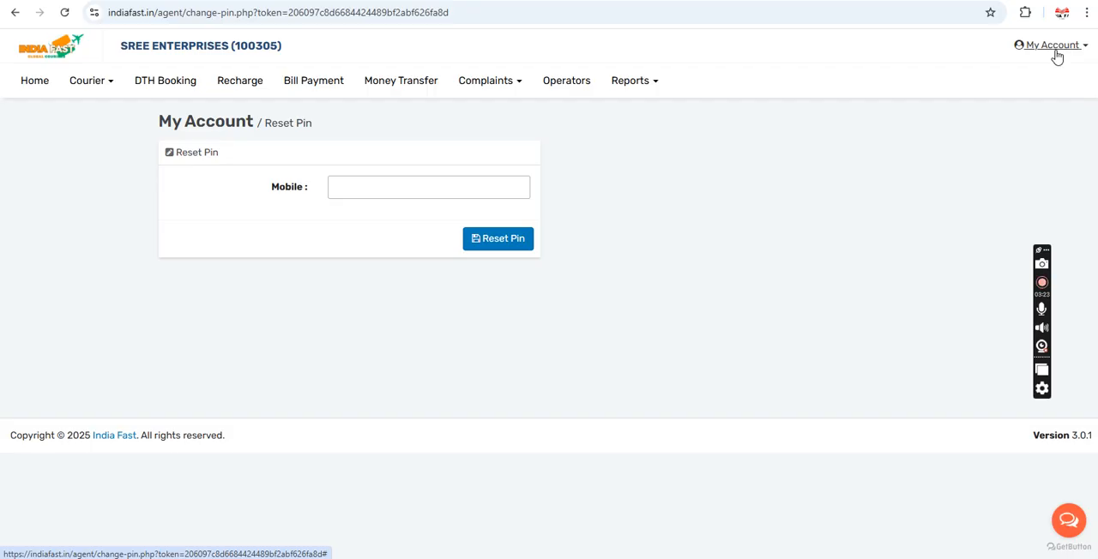
left_click(1057, 56)
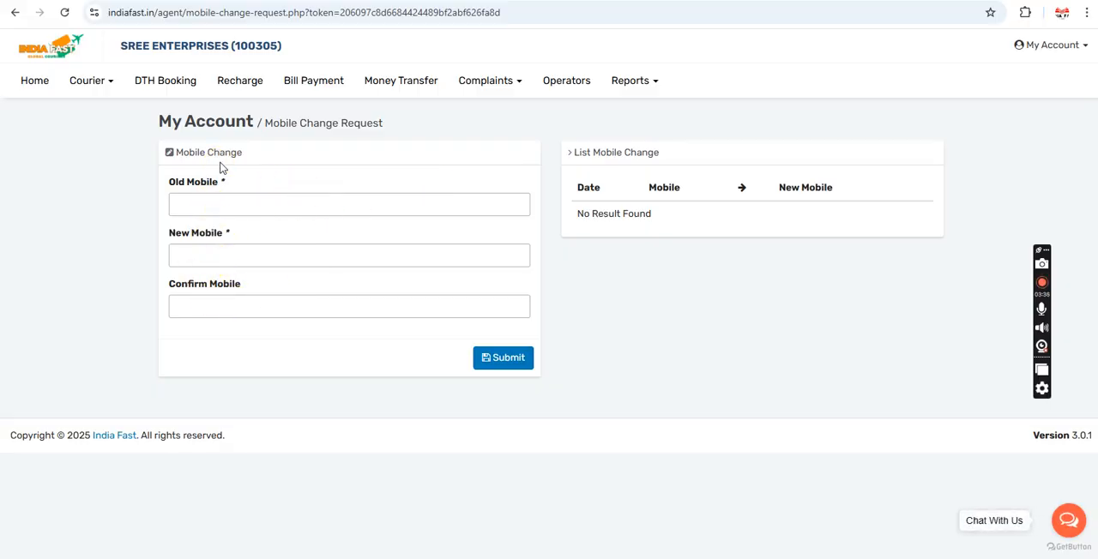
Step: Return to the home dashboard, open the domestic courier booking form and check its origin pincode
left_click(34, 88)
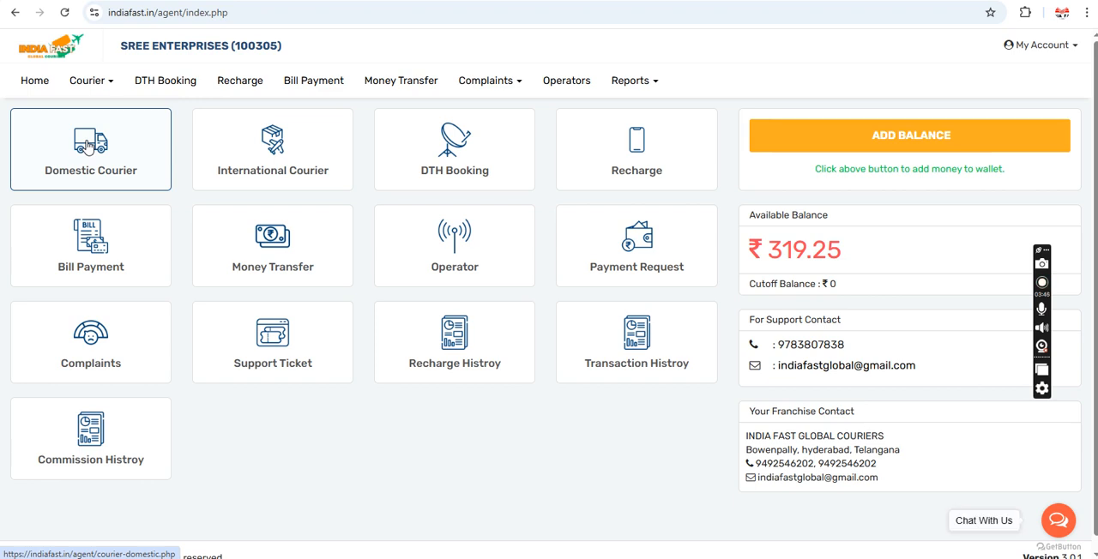
left_click(87, 144)
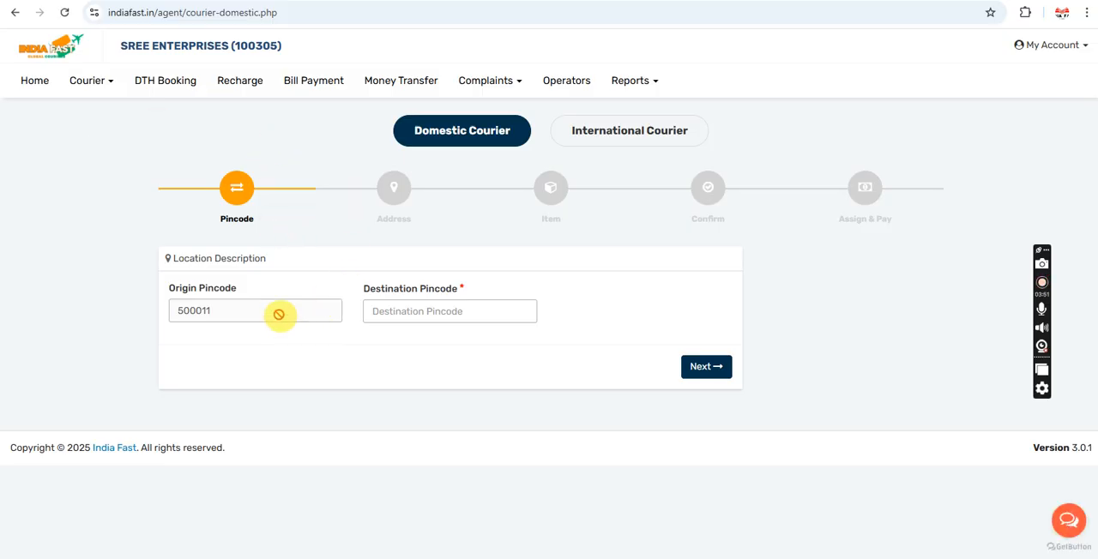
left_click_drag(223, 314, 181, 310)
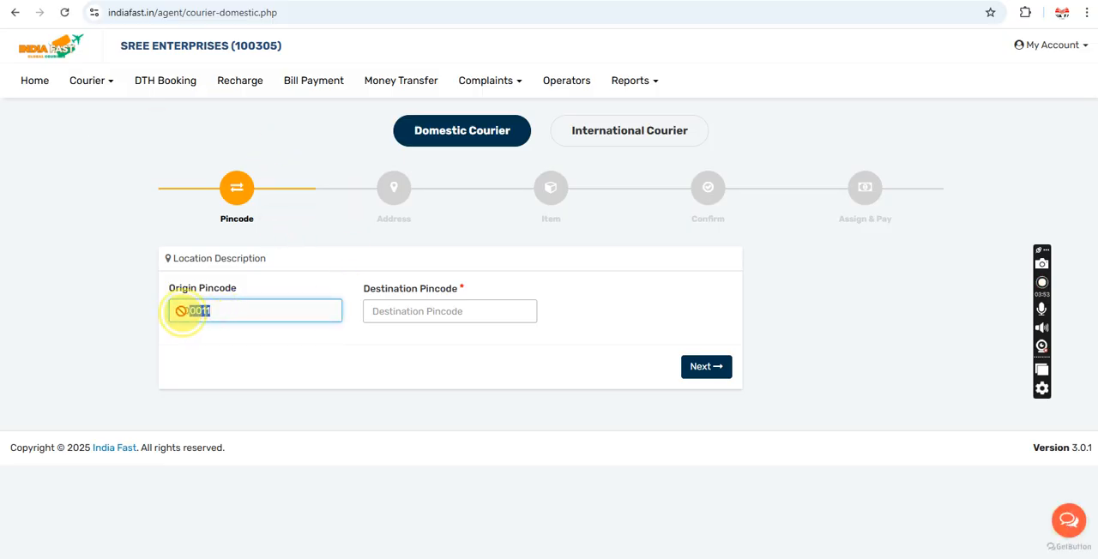
left_click(306, 273)
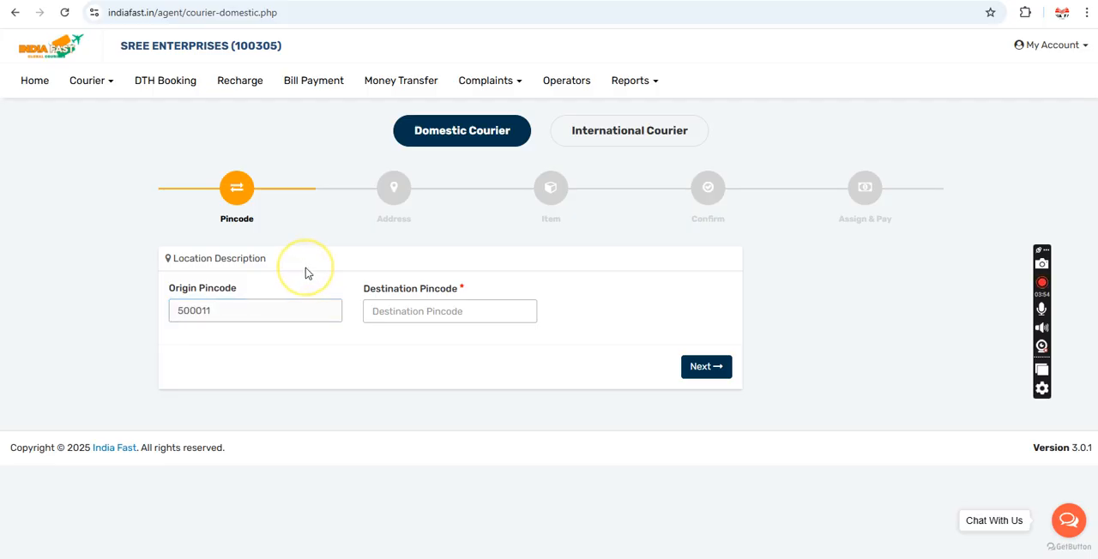
left_click_drag(223, 314, 173, 312)
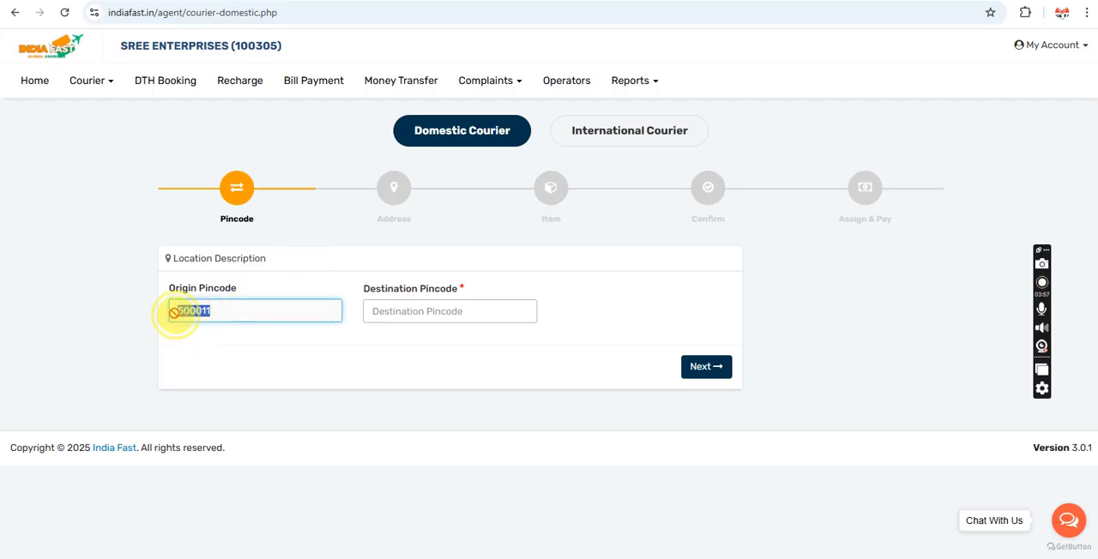
left_click(236, 319)
left_click_drag(214, 312, 148, 310)
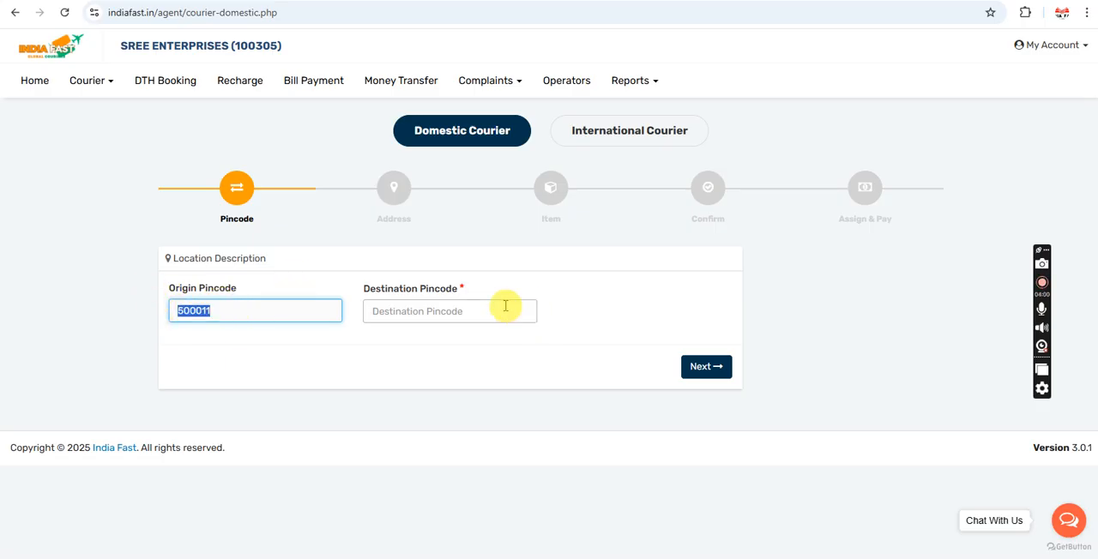
left_click(469, 275)
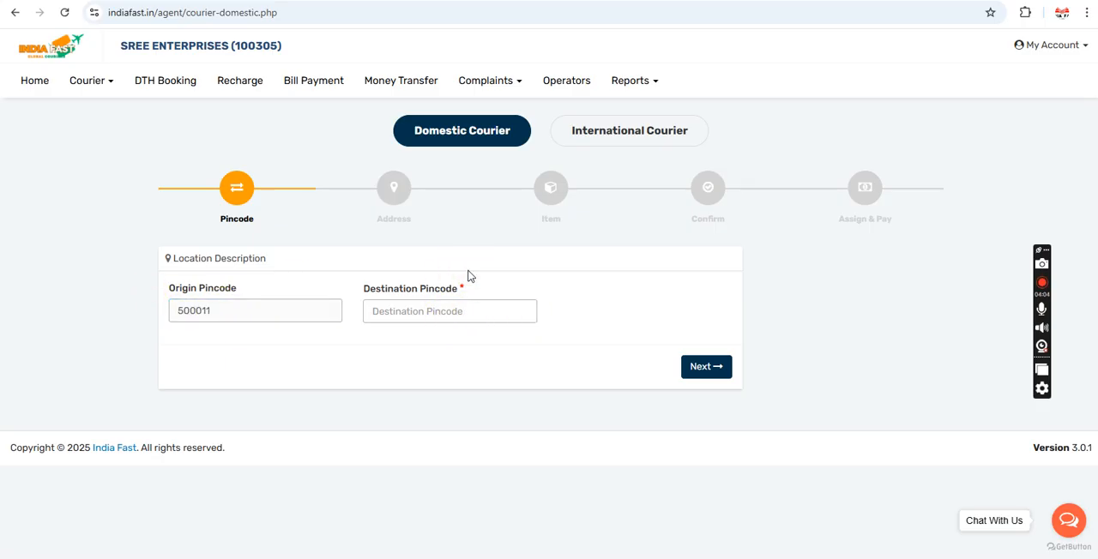
Step: Set the destination pincode to 560007 and proceed to the sender and recipient address stage
left_click(416, 317)
left_click(415, 318)
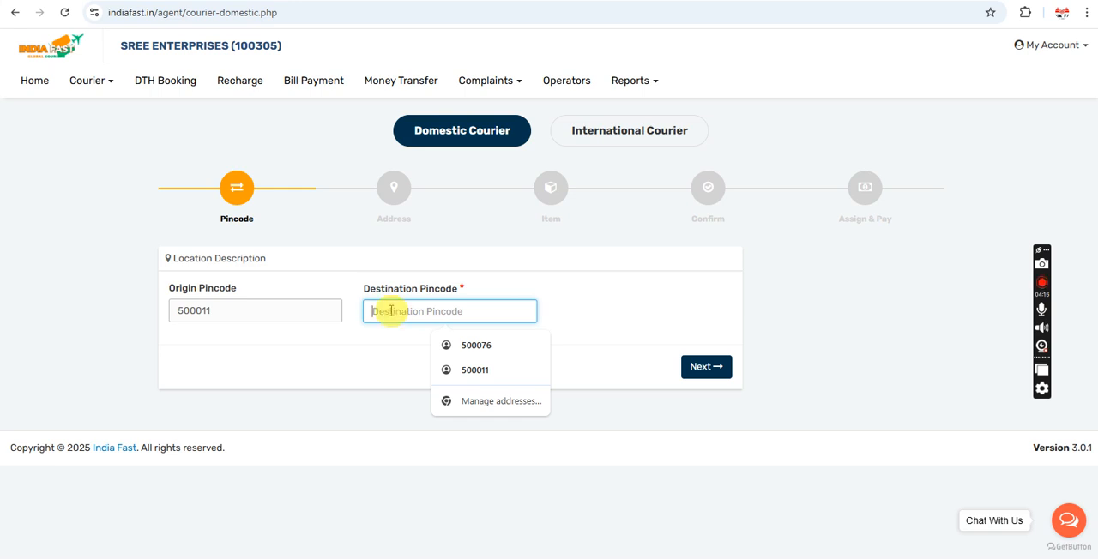
type("560007")
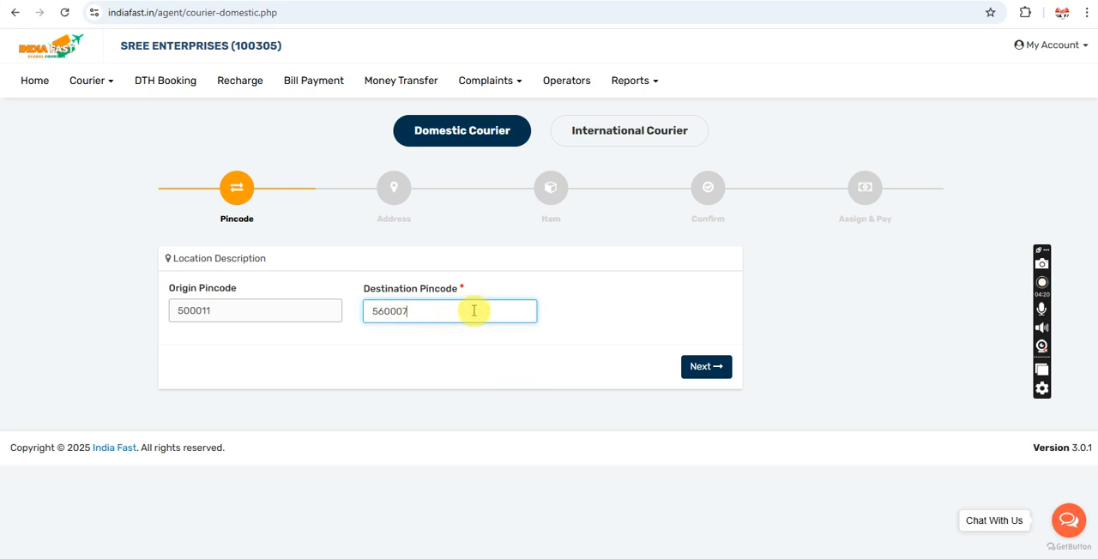
left_click(712, 367)
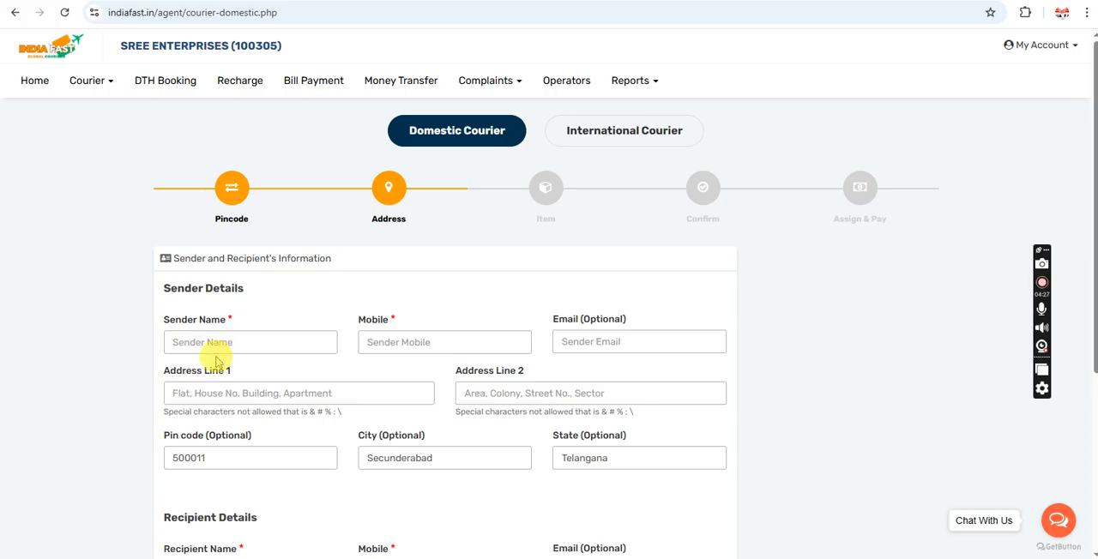
Step: Fill in the sender's name and mobile number in the Sender Details
left_click(218, 344)
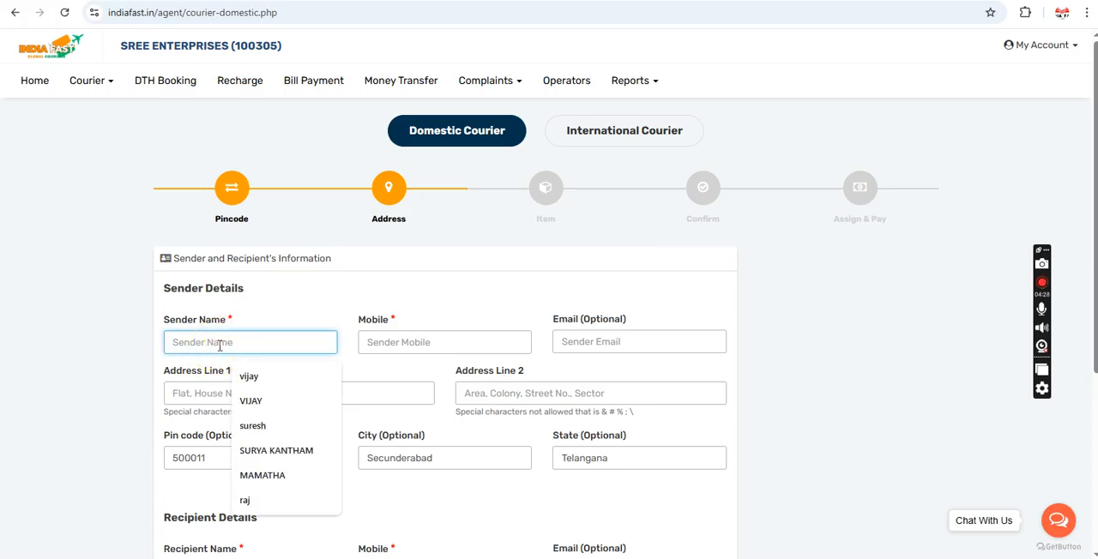
type("v")
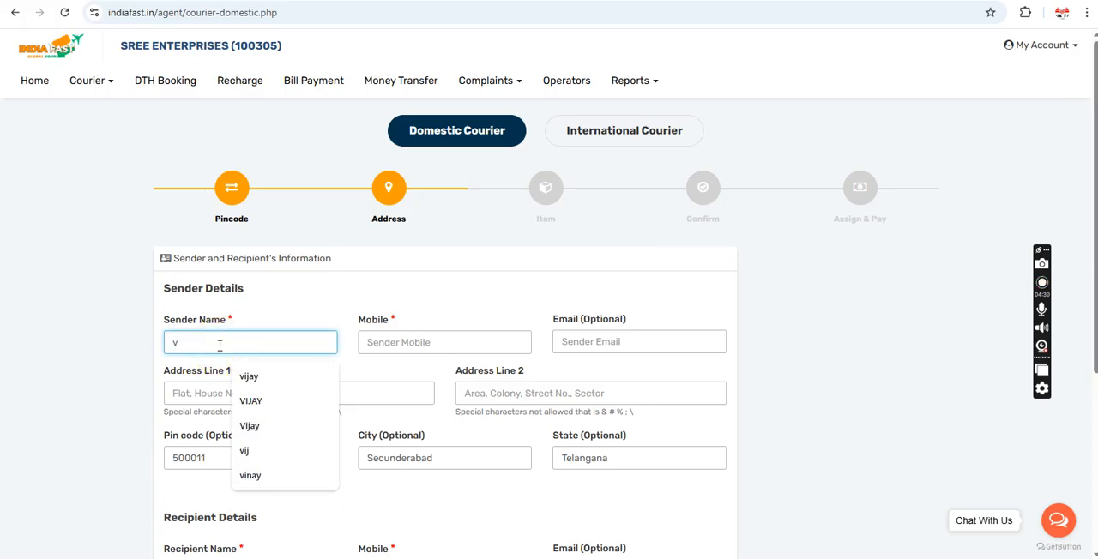
type("ijay")
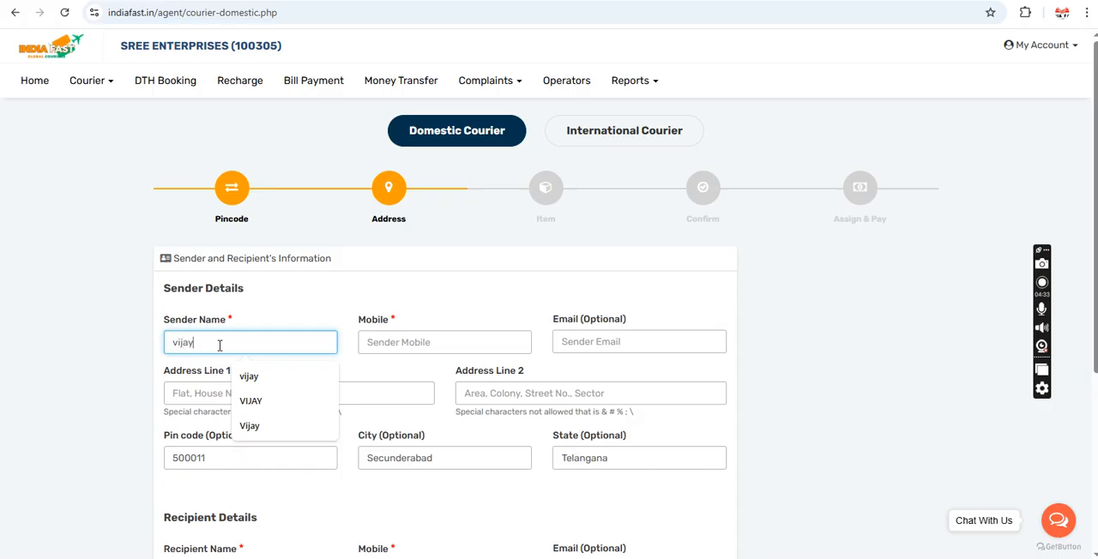
key("Tab")
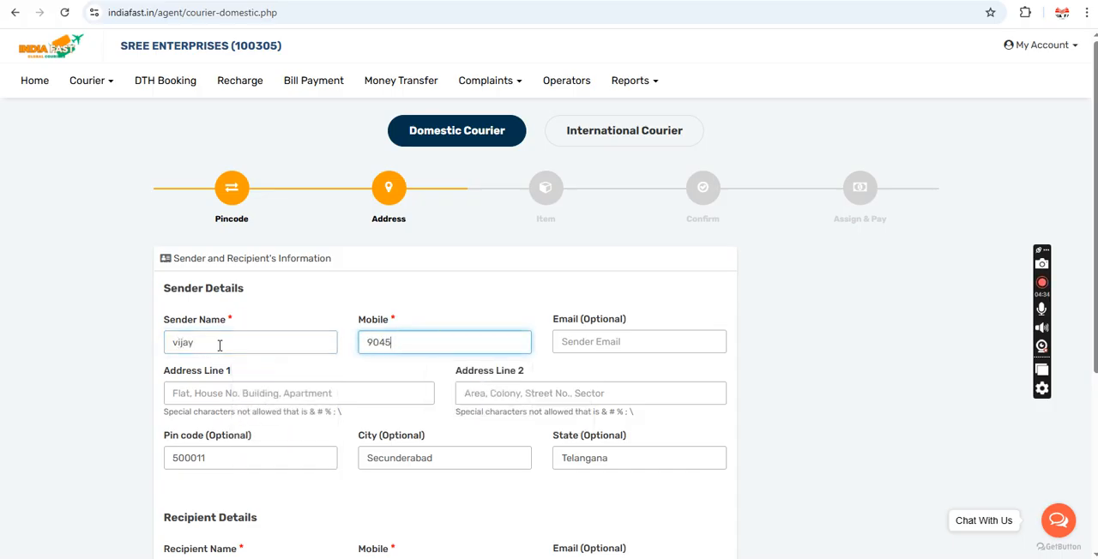
Step: Enter hyderabad in both address lines of the Sender Details
left_click(225, 389)
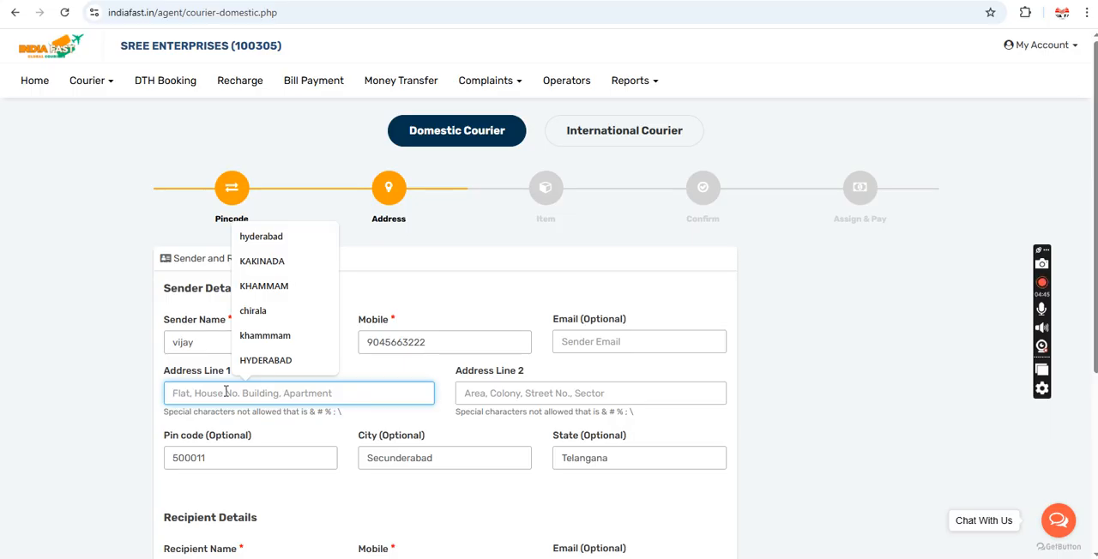
type("hyderabad")
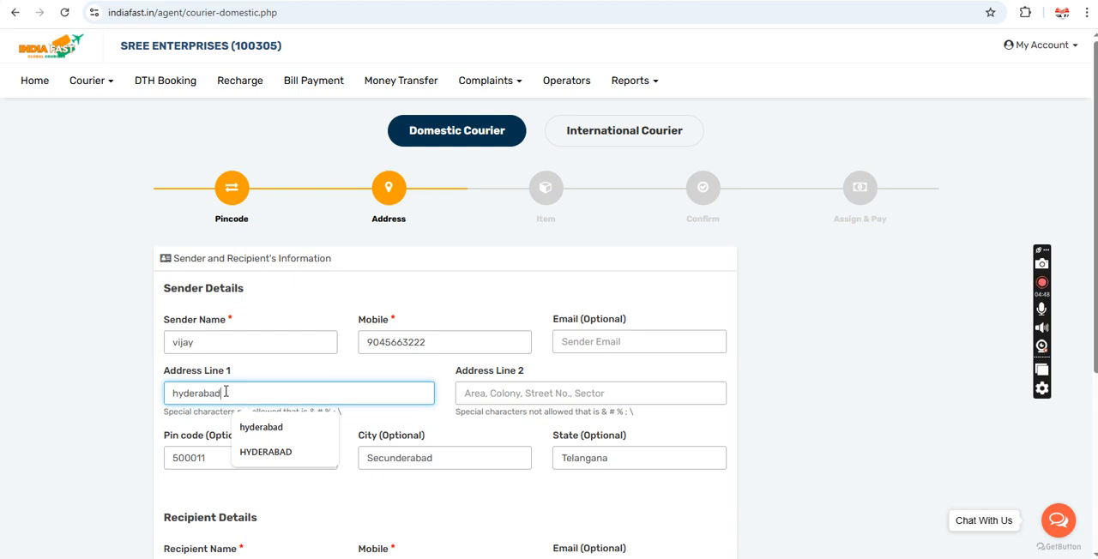
key("Tab")
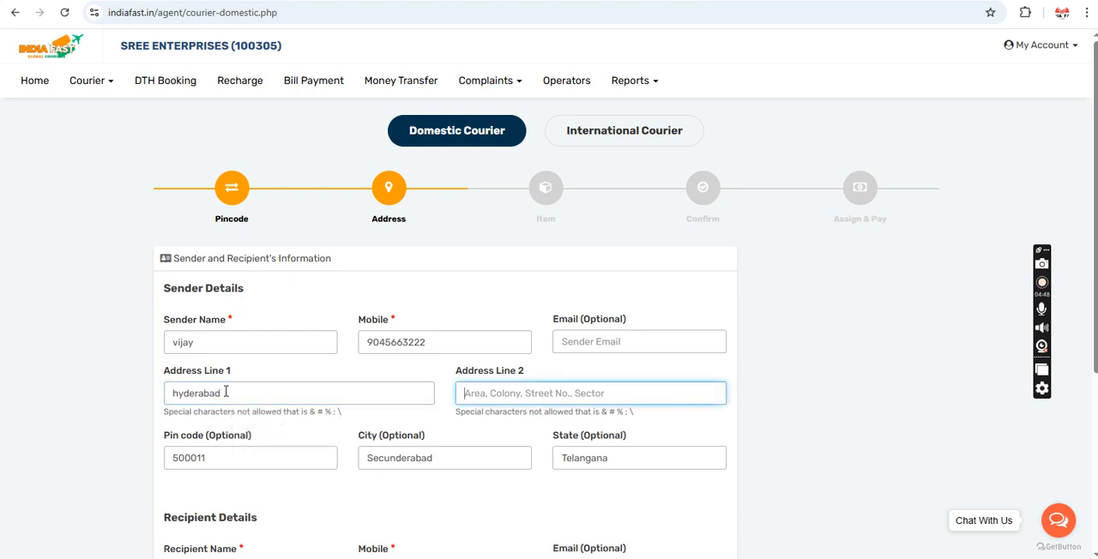
type("hyderabad")
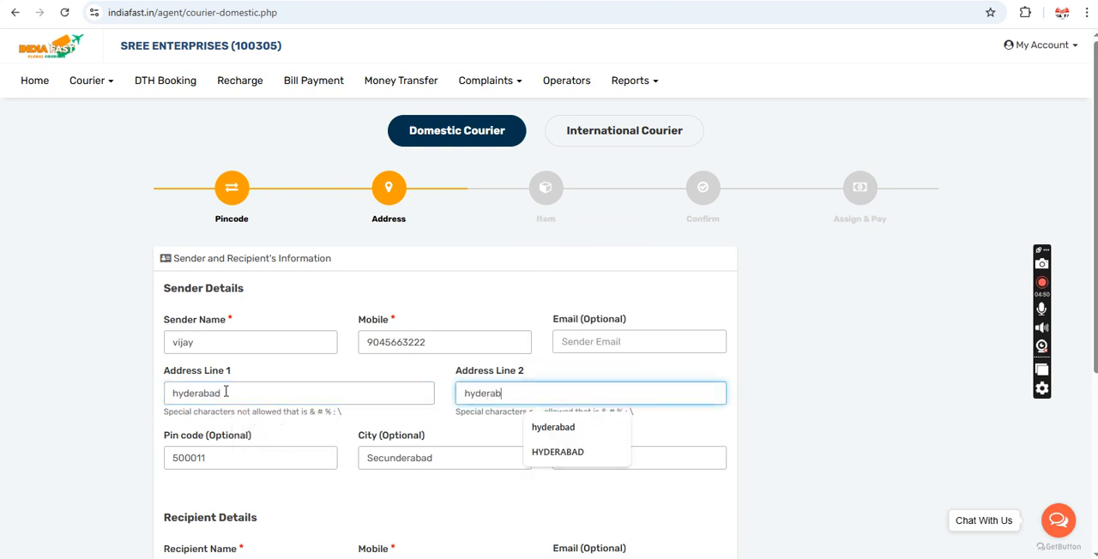
left_click(755, 360)
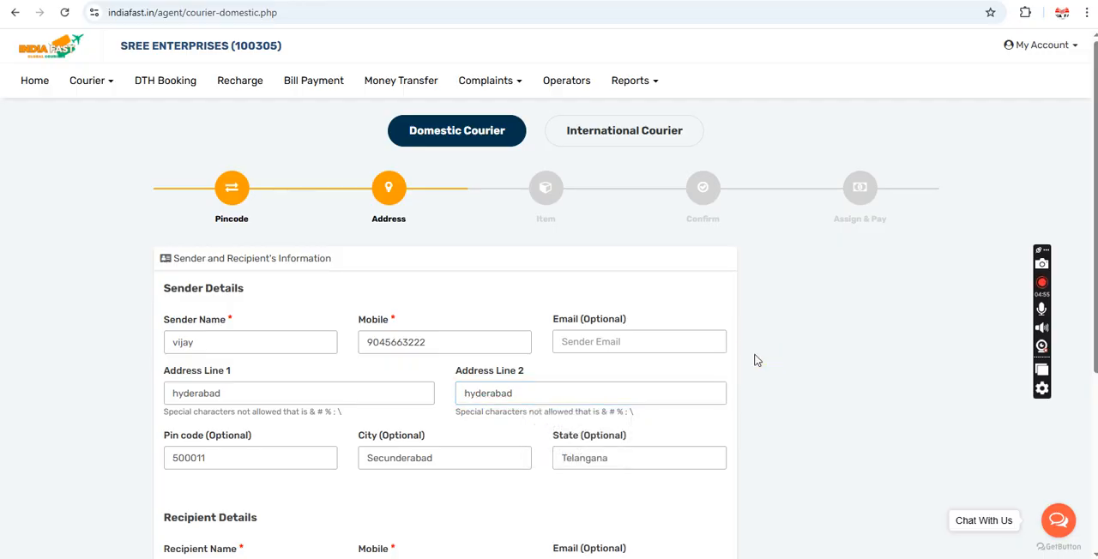
Step: Fill in the recipient's name and mobile number in the Recipient Details
scroll(755, 360, "down", 2)
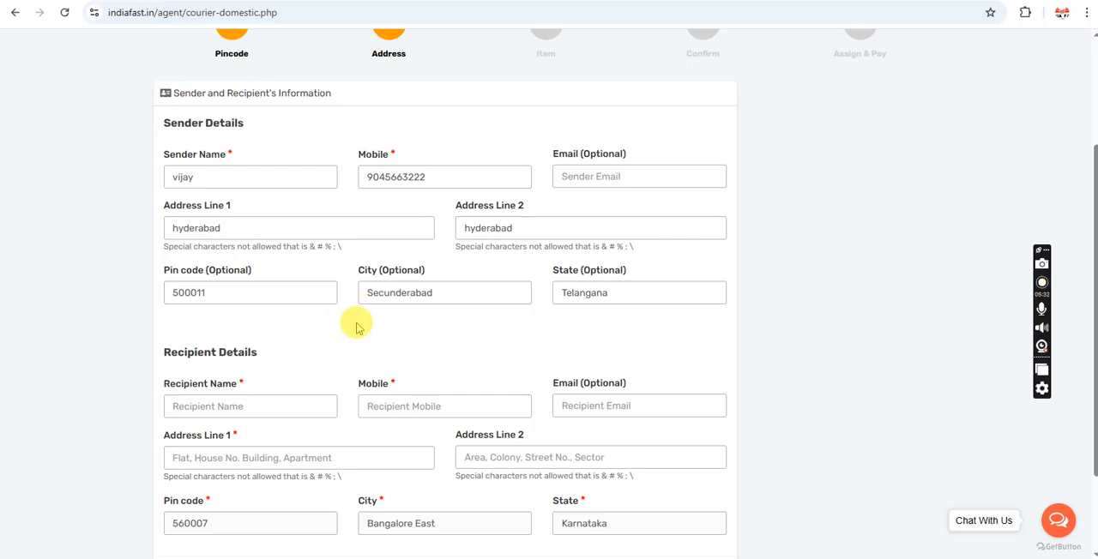
scroll(359, 327, "down", 1)
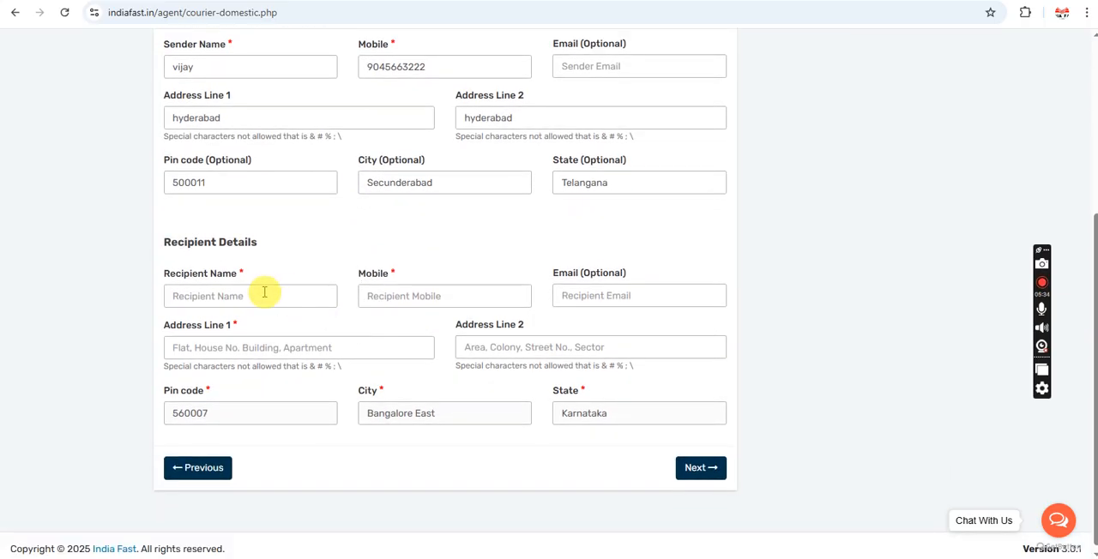
left_click(264, 293)
type("raj")
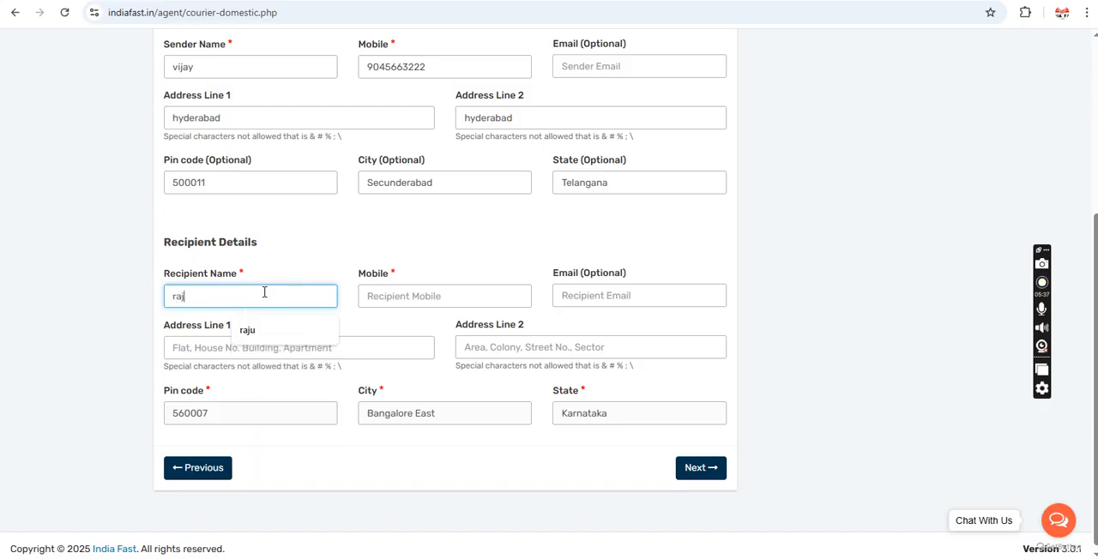
key("Tab")
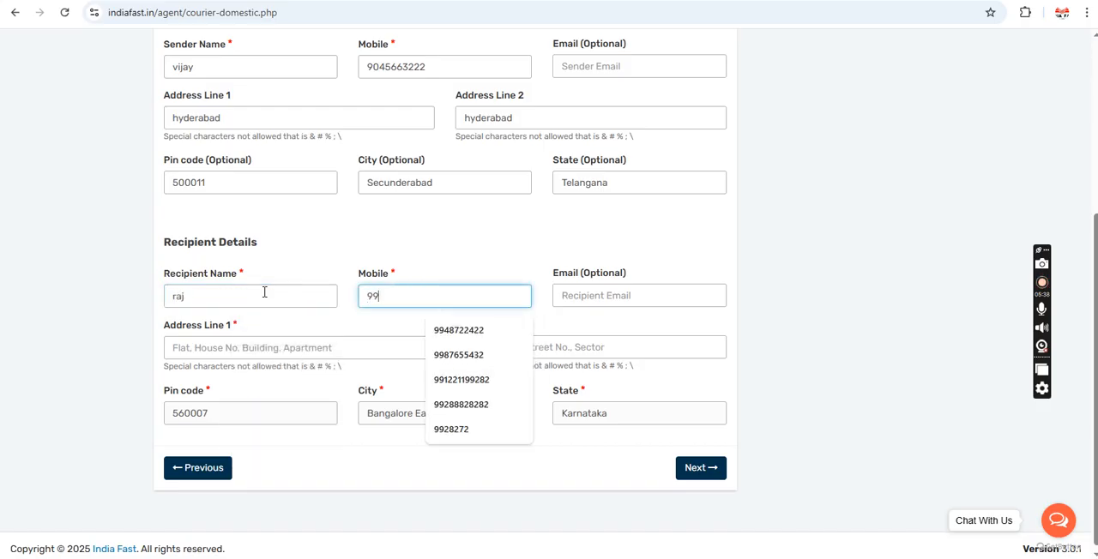
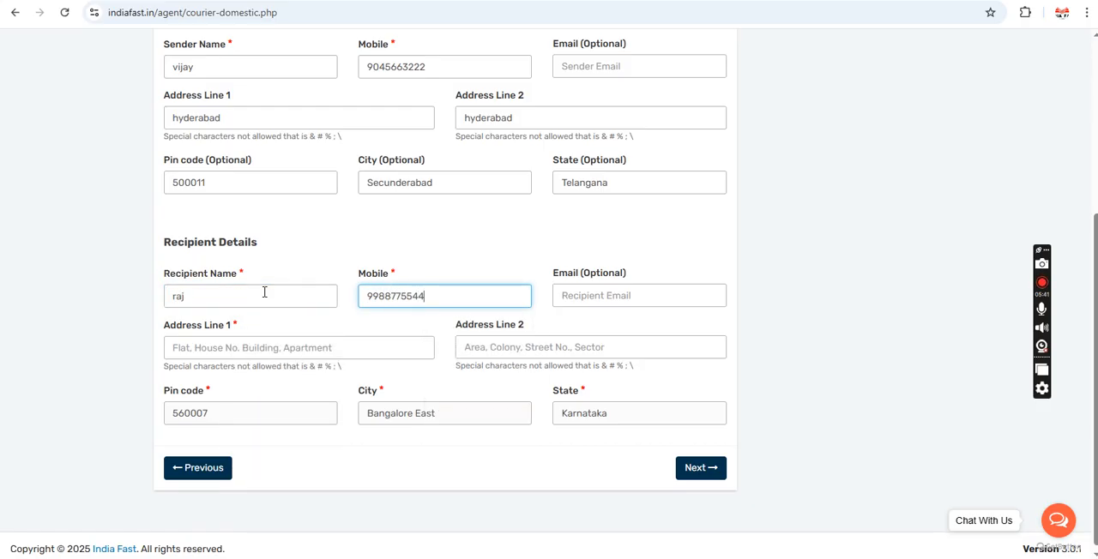
Step: Enter bangalore in both address lines of the Recipient Details and proceed to the item description stage
left_click(244, 347)
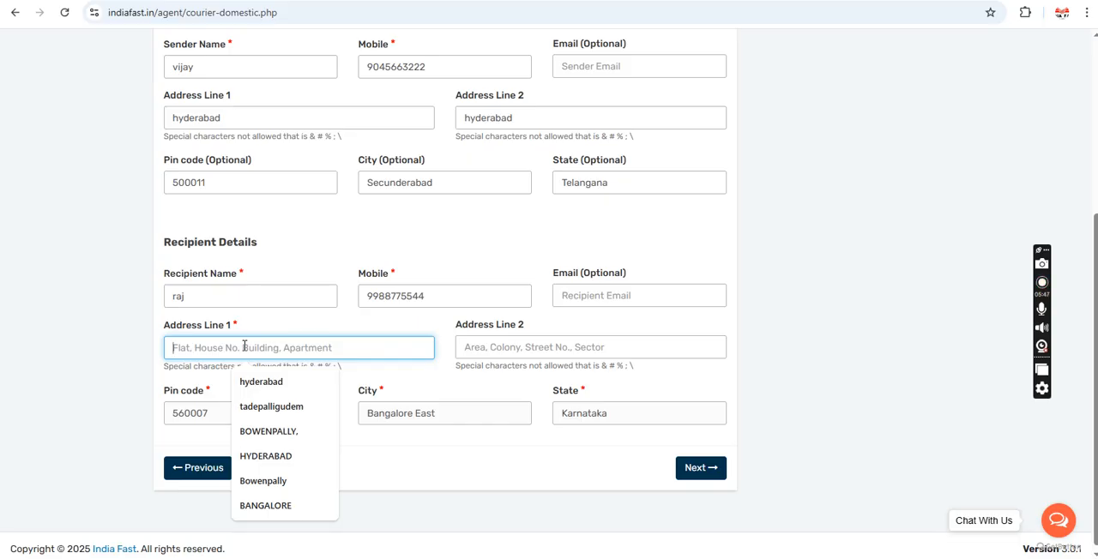
type("bangalore")
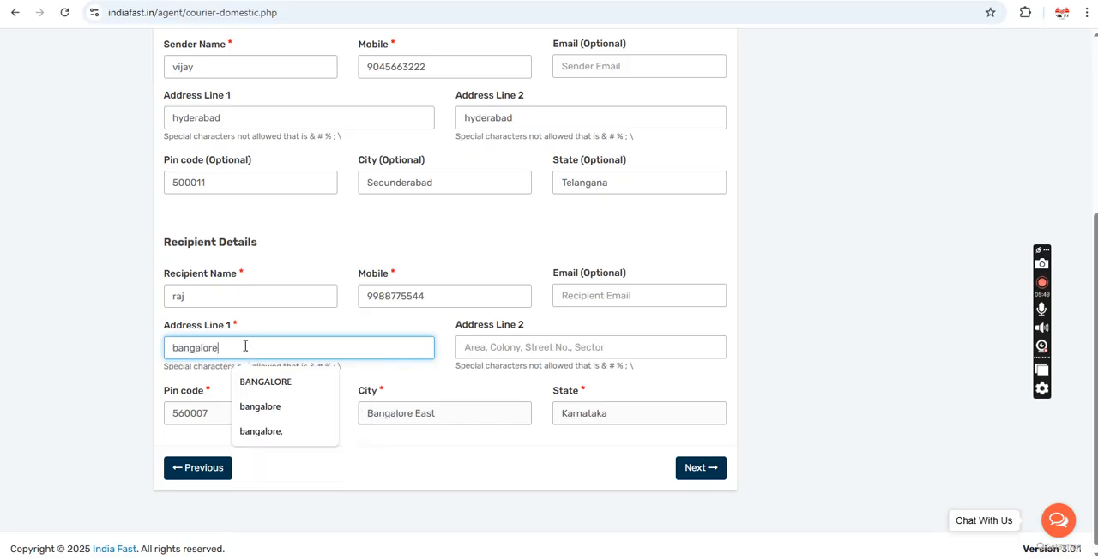
key("Tab")
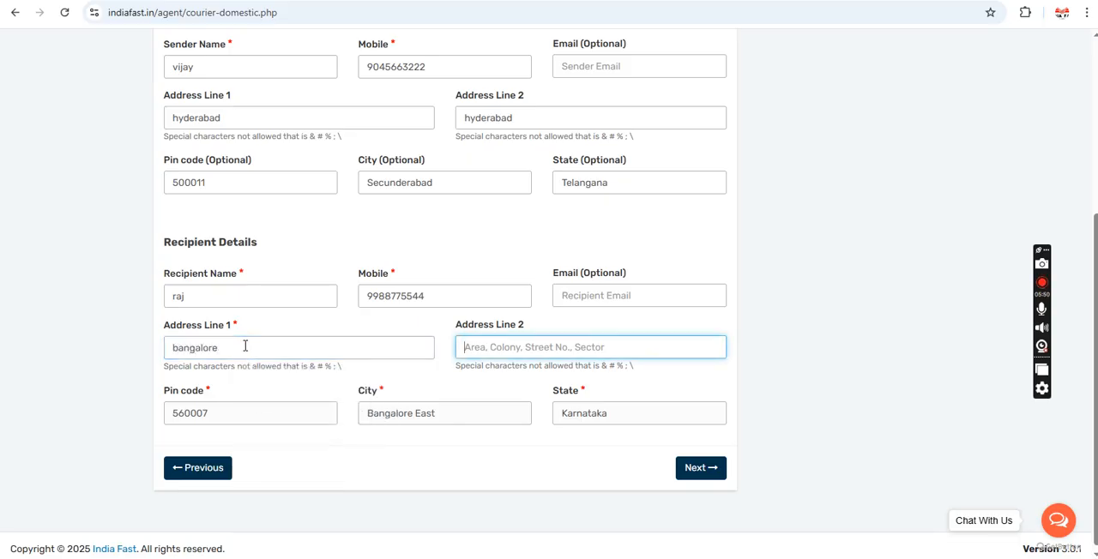
type("bangalo")
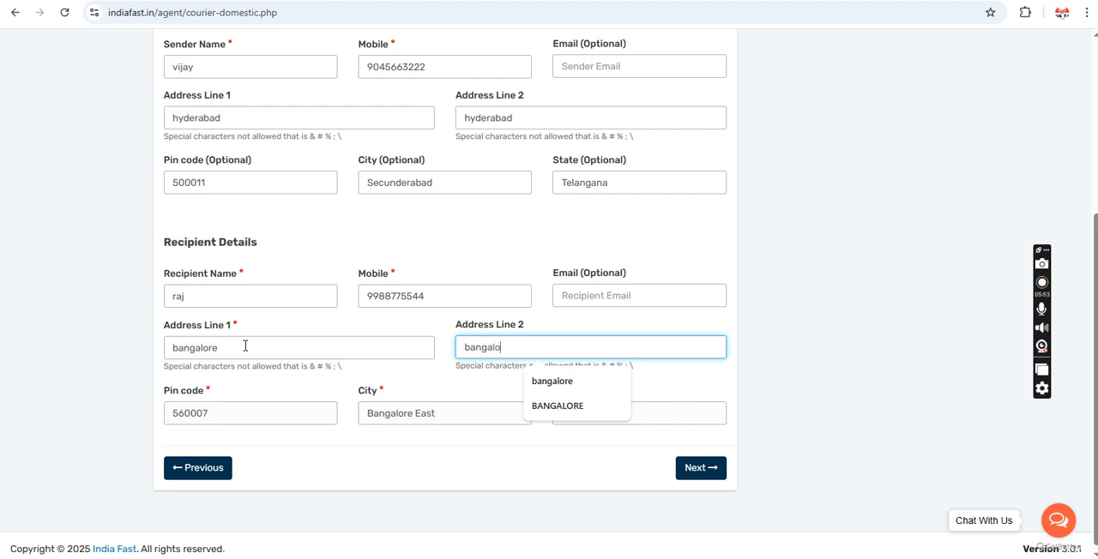
type("re")
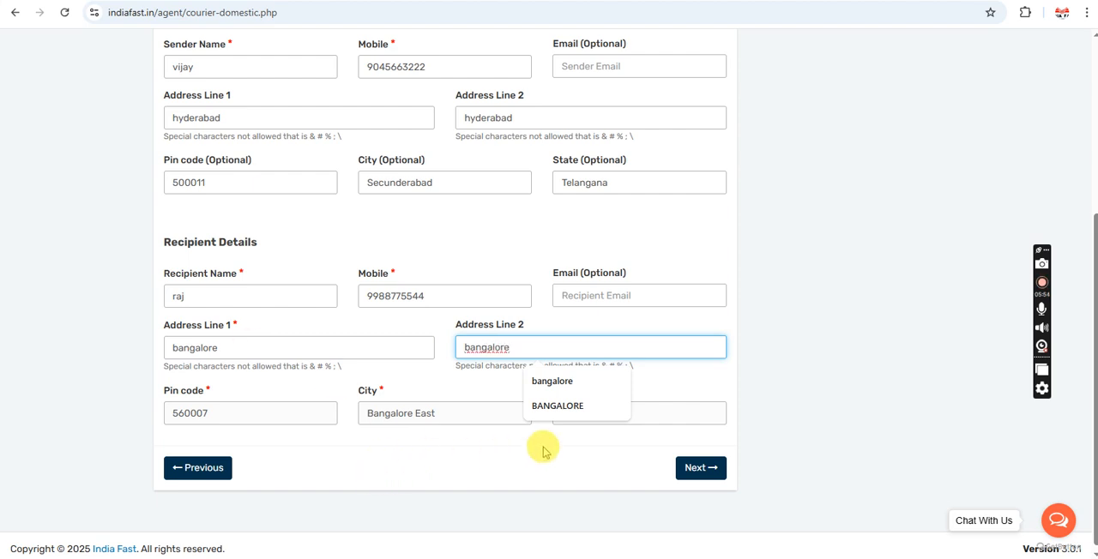
left_click(701, 469)
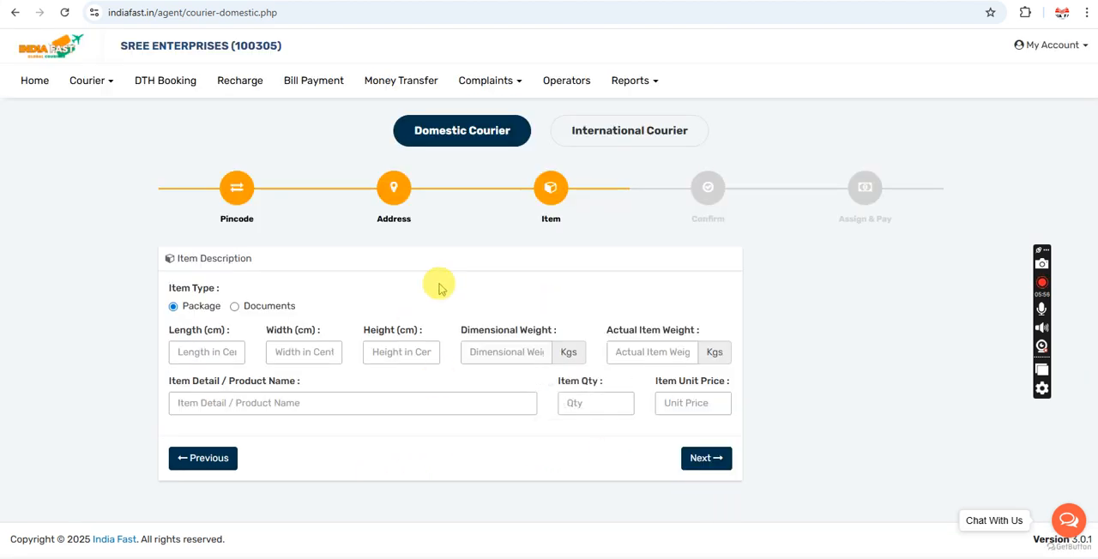
Step: Compare the item fields for the Documents and Package item types, ending with Package selected
left_click(234, 307)
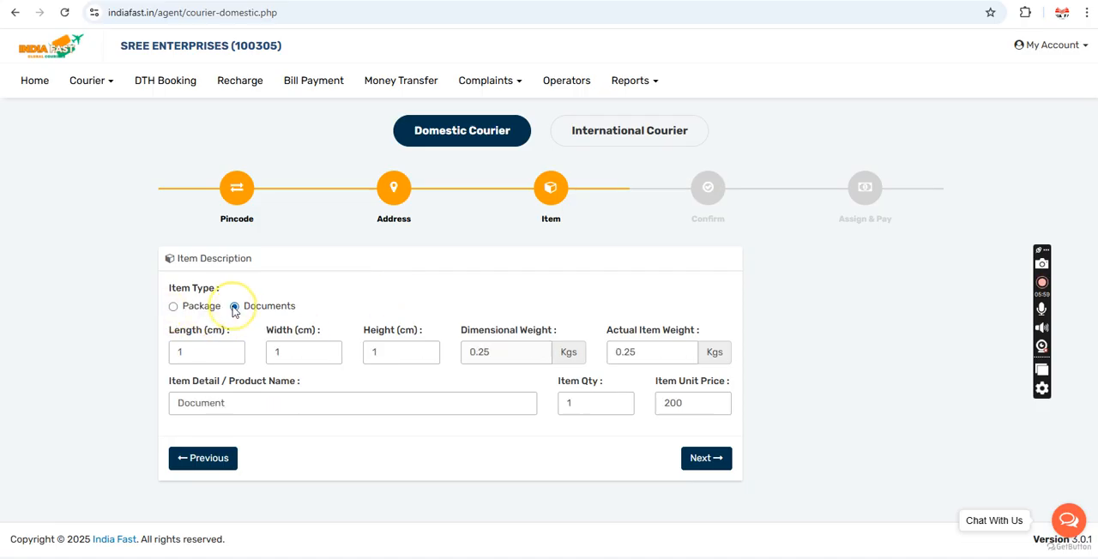
left_click(173, 308)
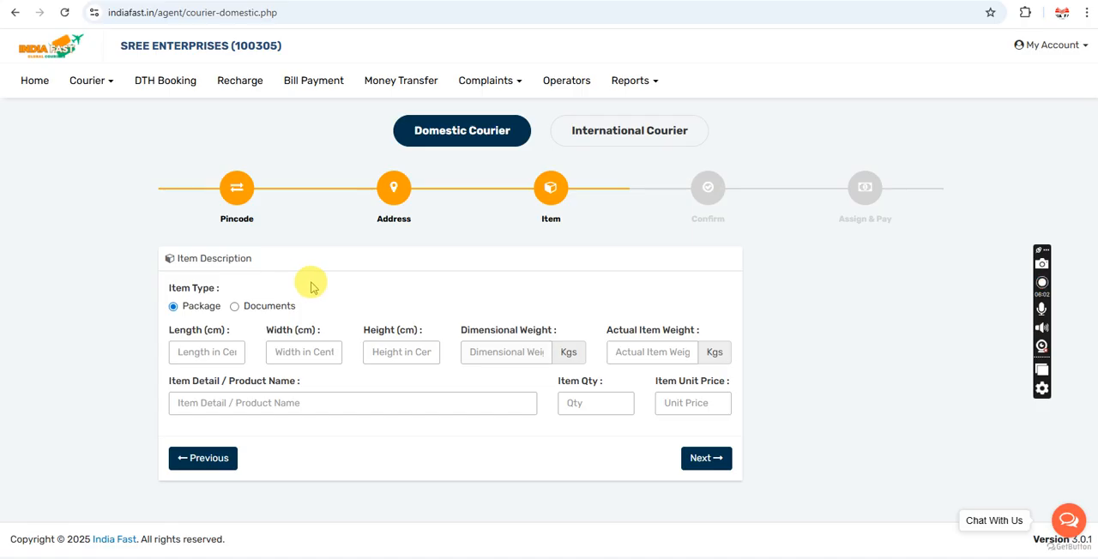
left_click(234, 307)
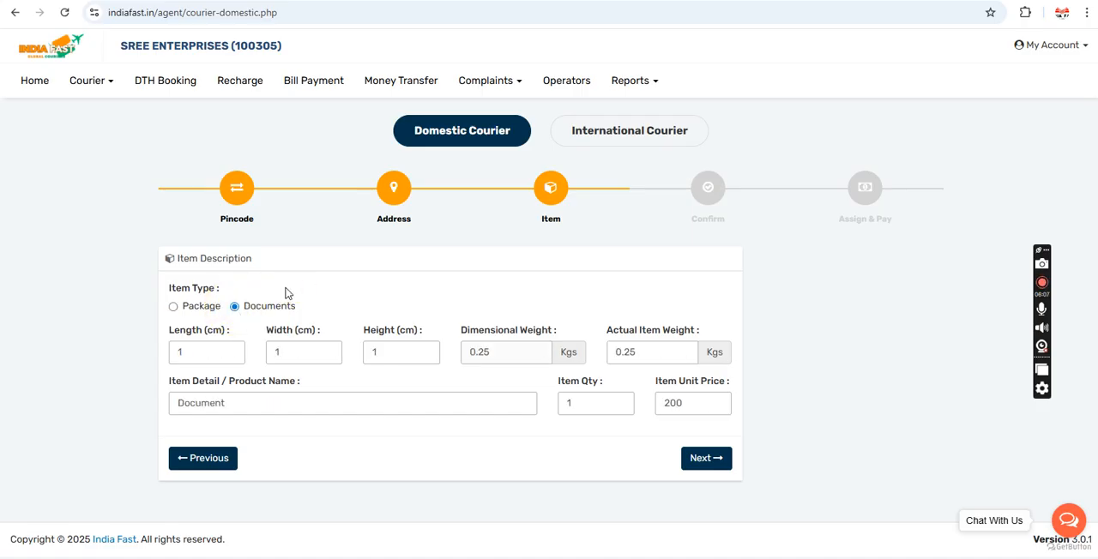
left_click(175, 310)
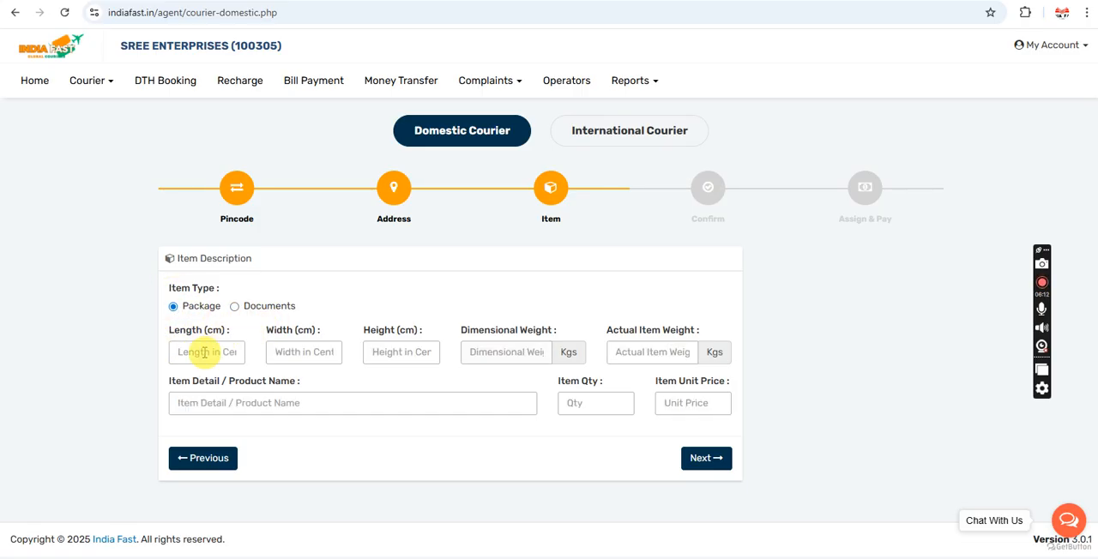
left_click(236, 309)
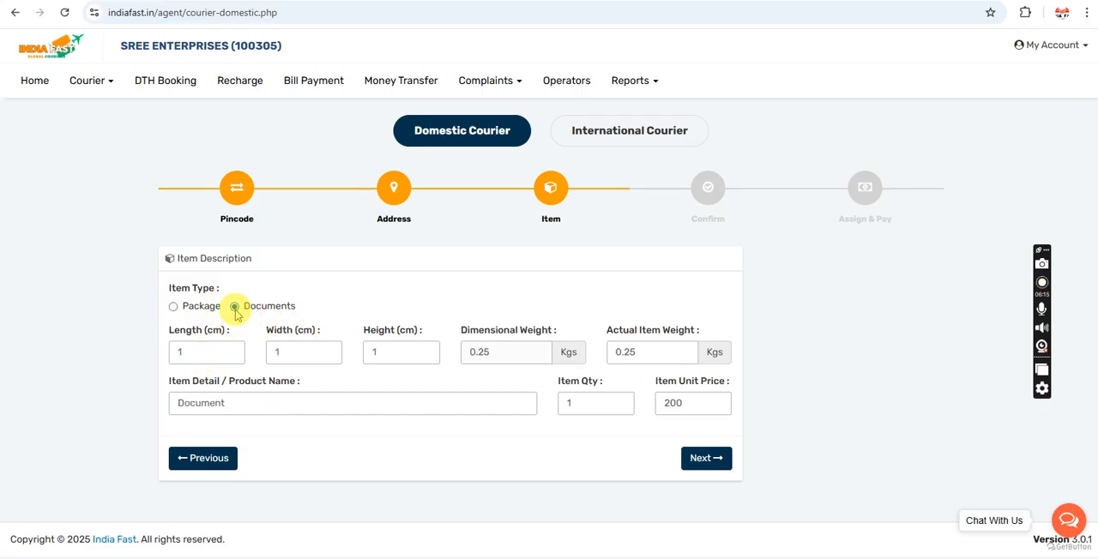
left_click(180, 309)
Step: Set the package's length, width and height to 10 cm each
left_click(204, 357)
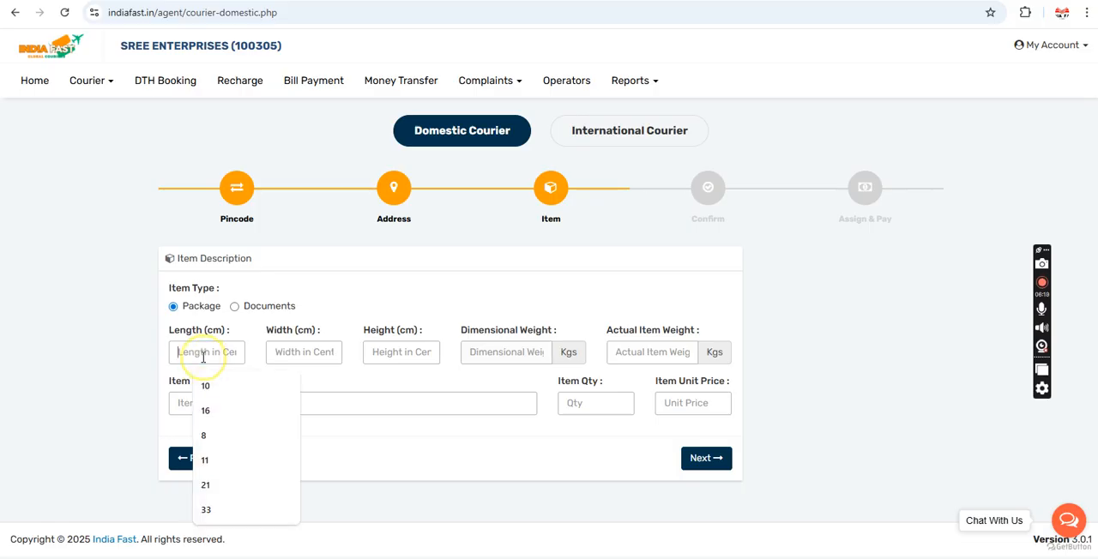
type("10")
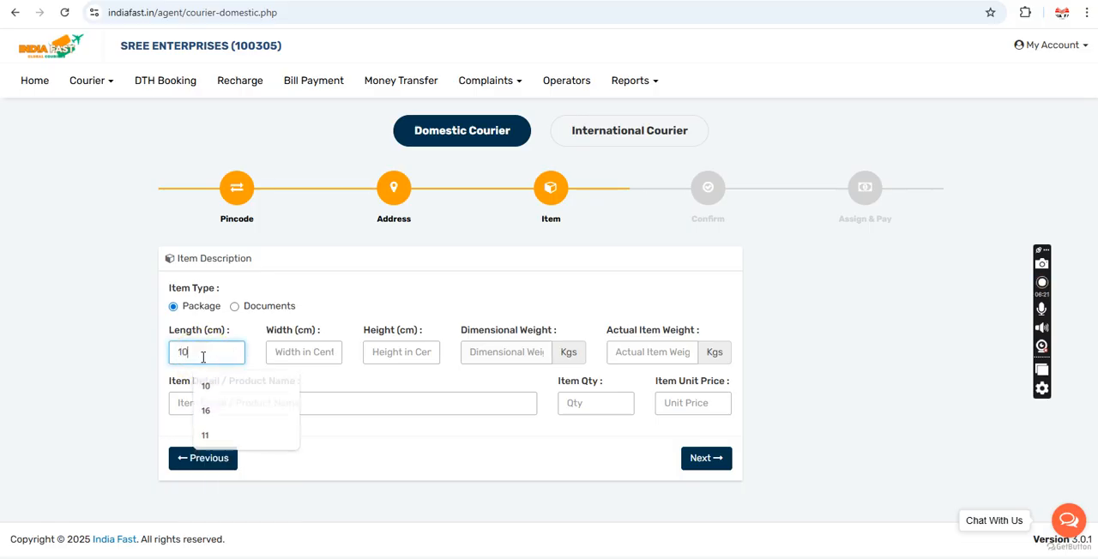
key("Tab")
type("10")
key("Tab")
type("10")
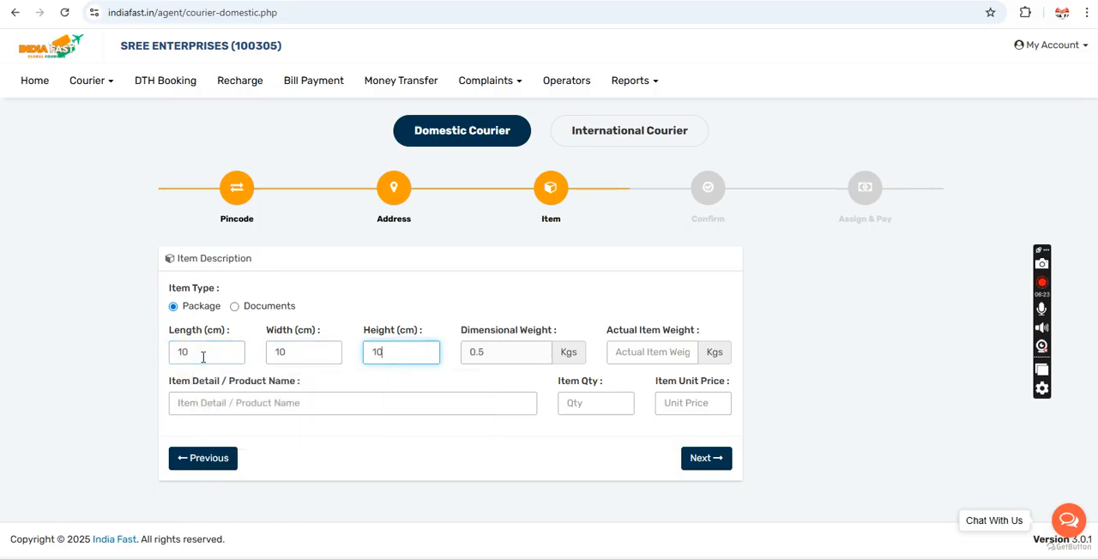
left_click(346, 292)
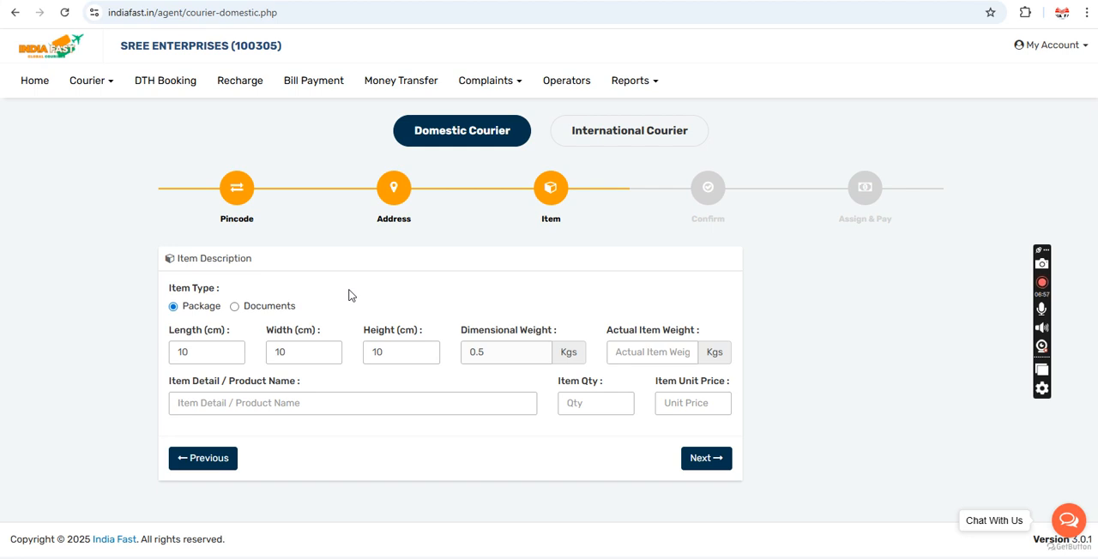
triple_click(197, 336)
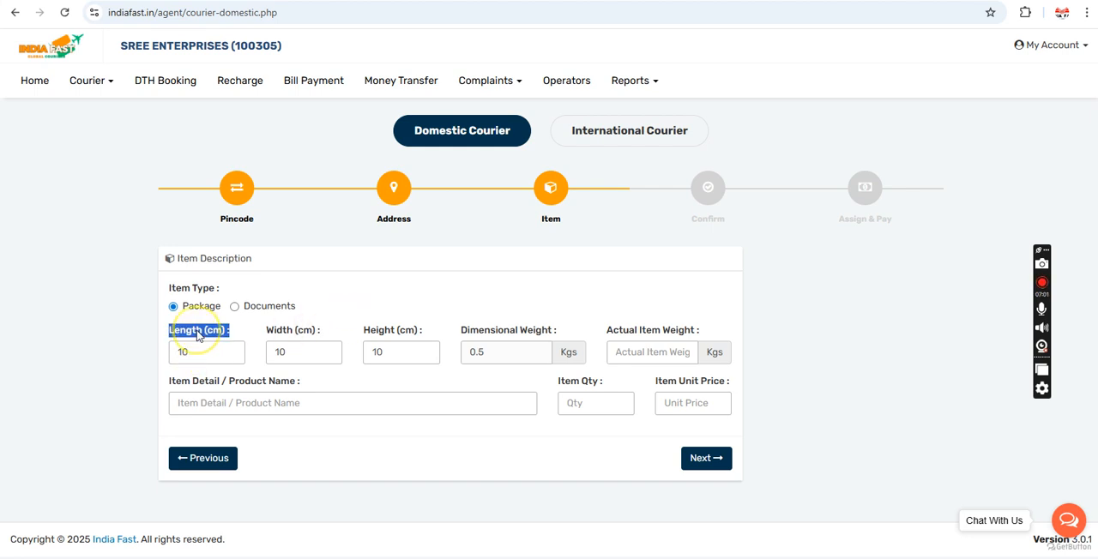
triple_click(298, 335)
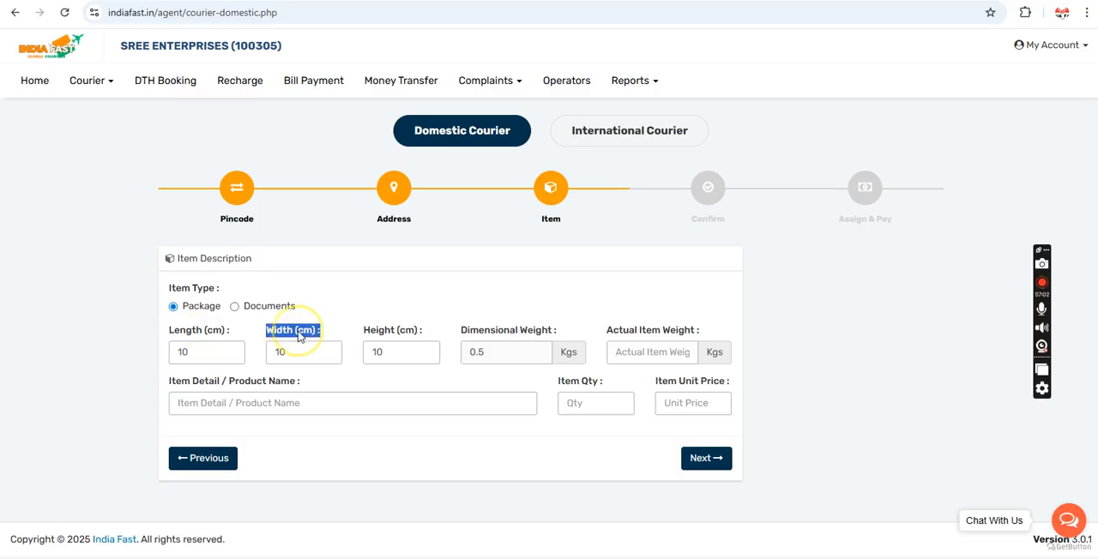
Step: Set the package's actual item weight to 0.5 kg, matching it against the dimensions and dimensional weight
double_click(382, 332)
left_click(219, 352)
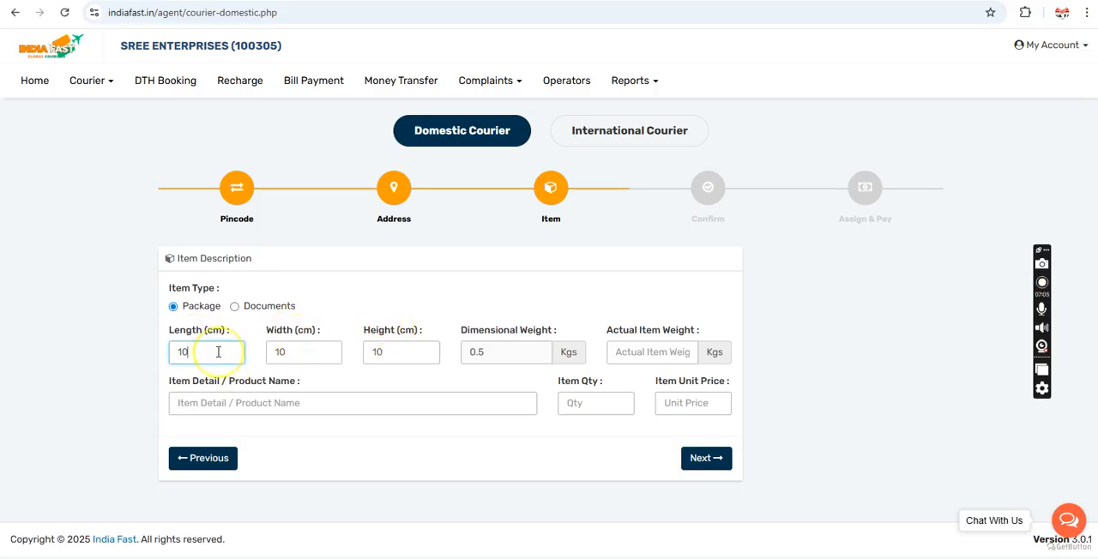
double_click(482, 352)
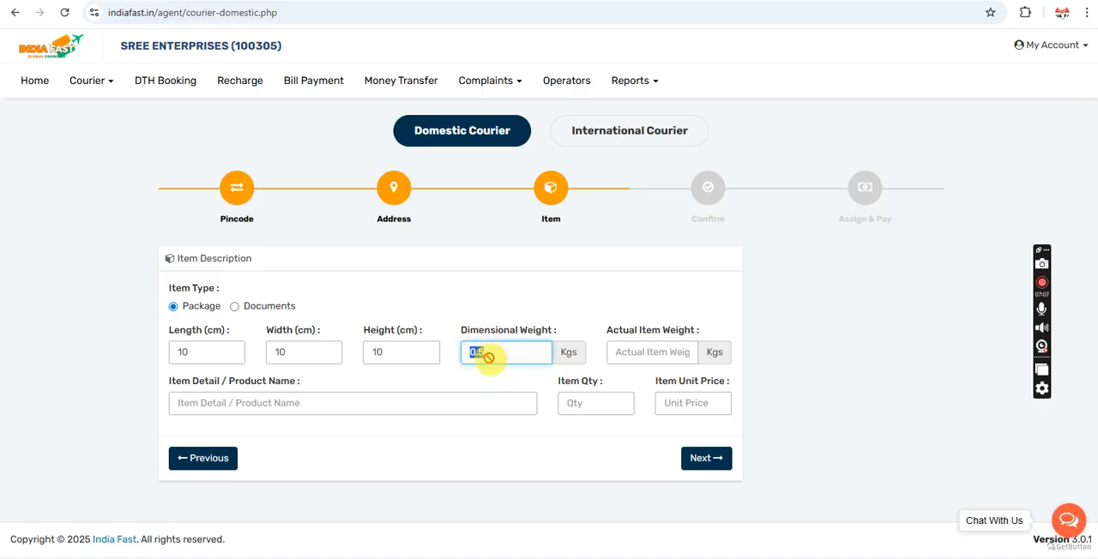
left_click(493, 371)
left_click(650, 353)
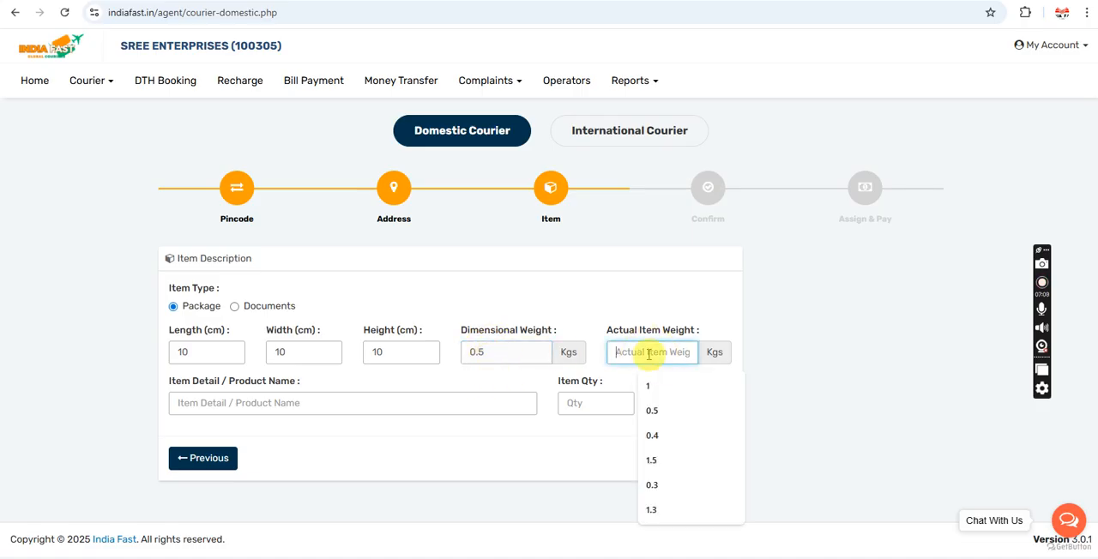
type("0.5")
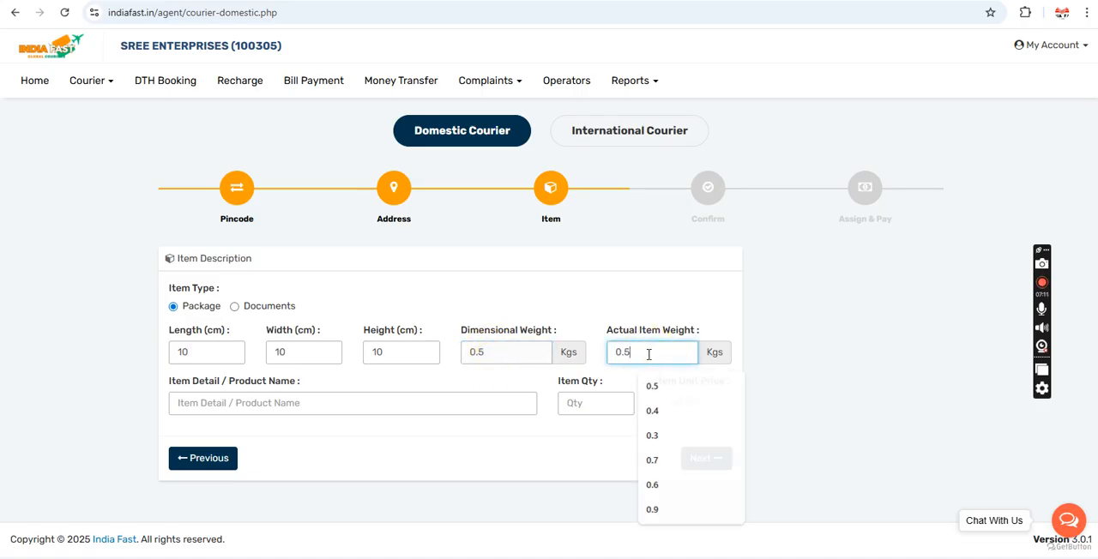
left_click(564, 299)
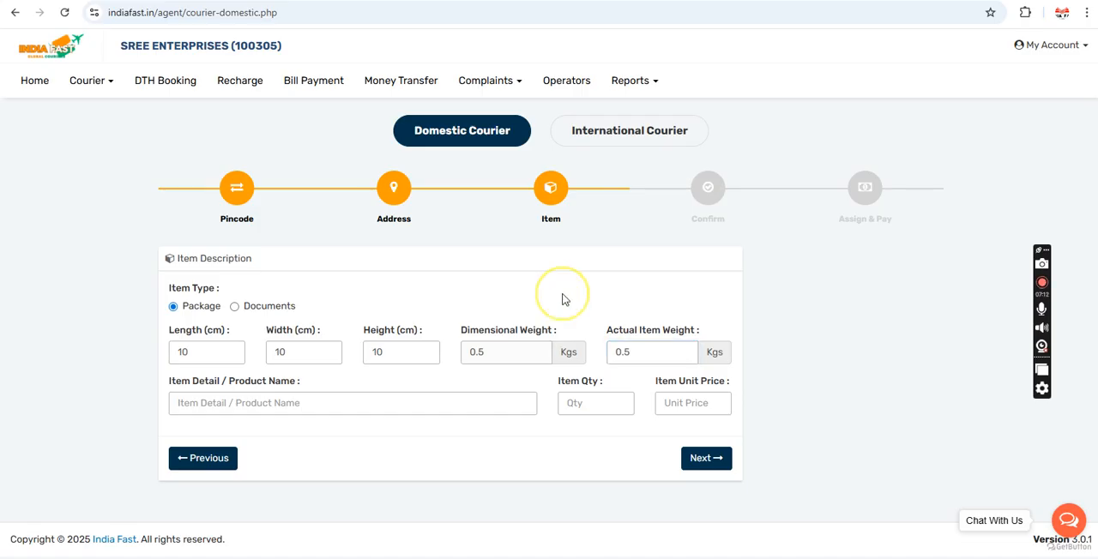
left_click(657, 351)
left_click(479, 356)
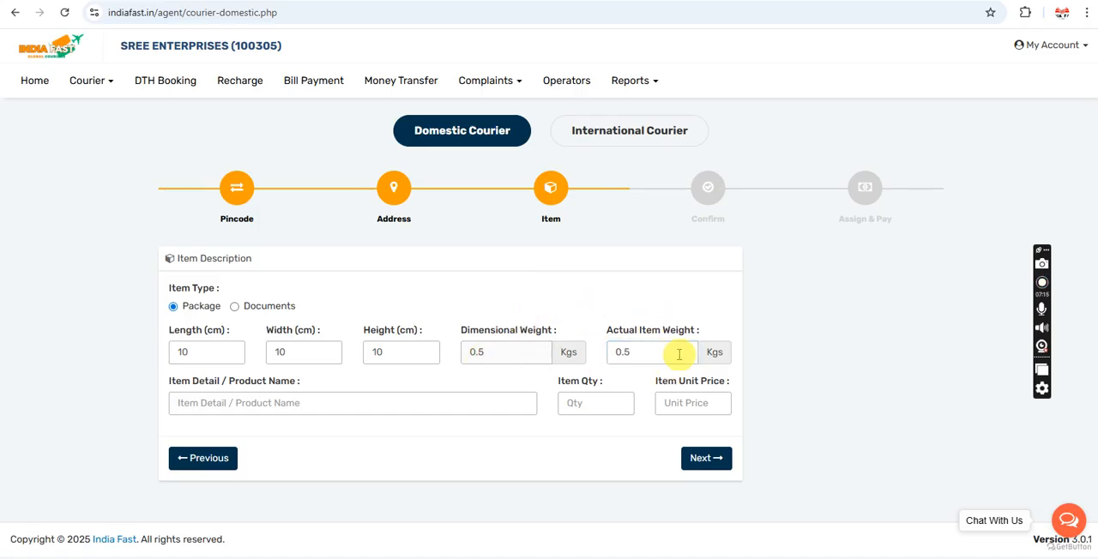
Step: Enter book as the item detail / product name and set the item quantity to 1
triple_click(175, 384)
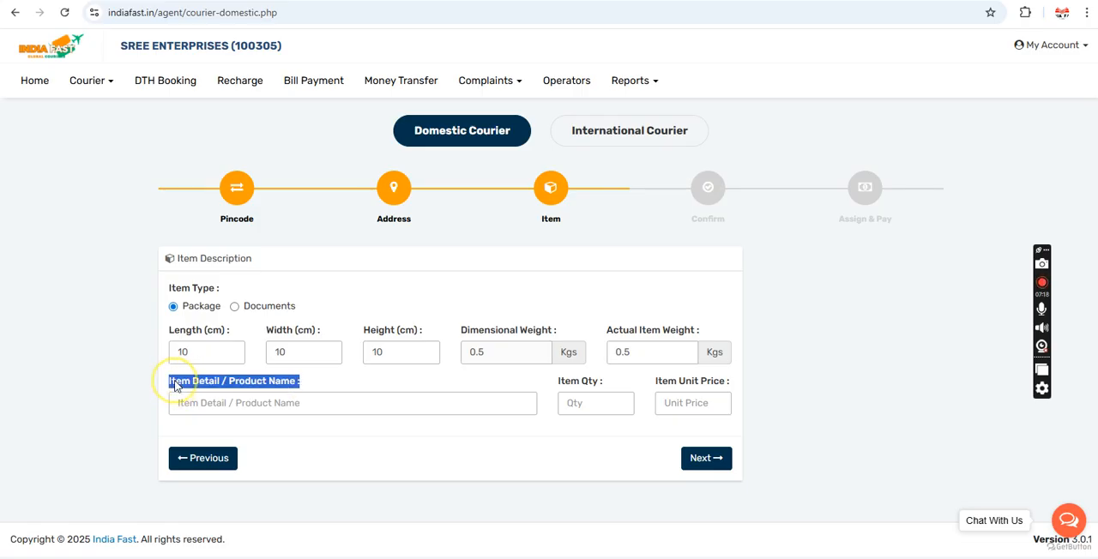
left_click(245, 413)
type("book")
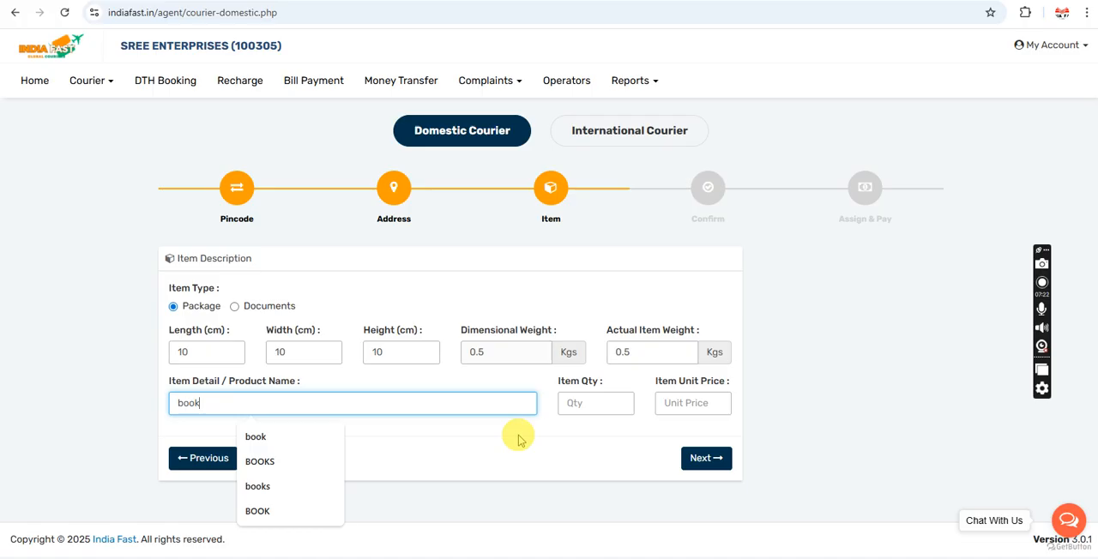
left_click(571, 404)
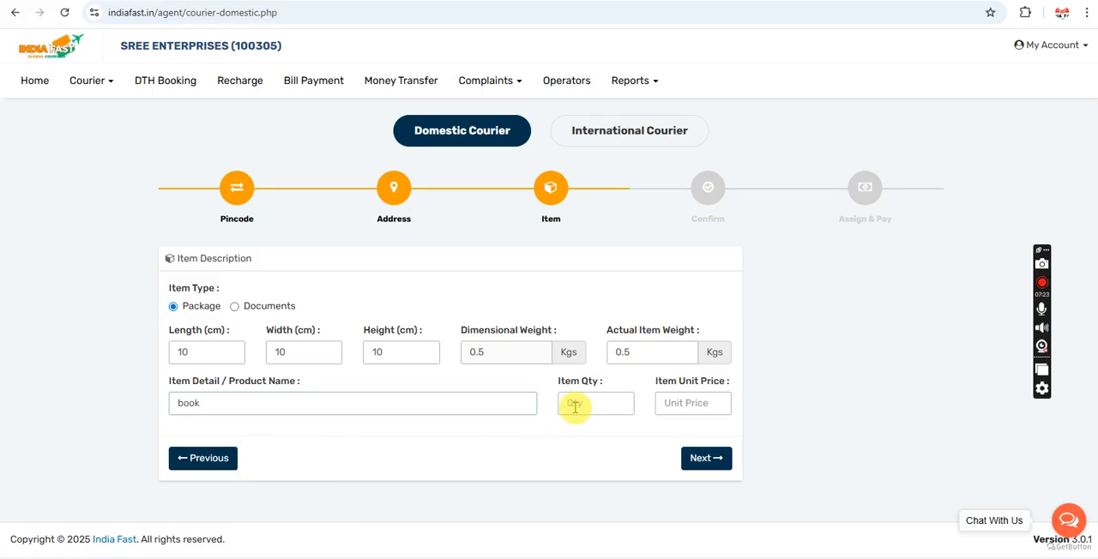
type("1")
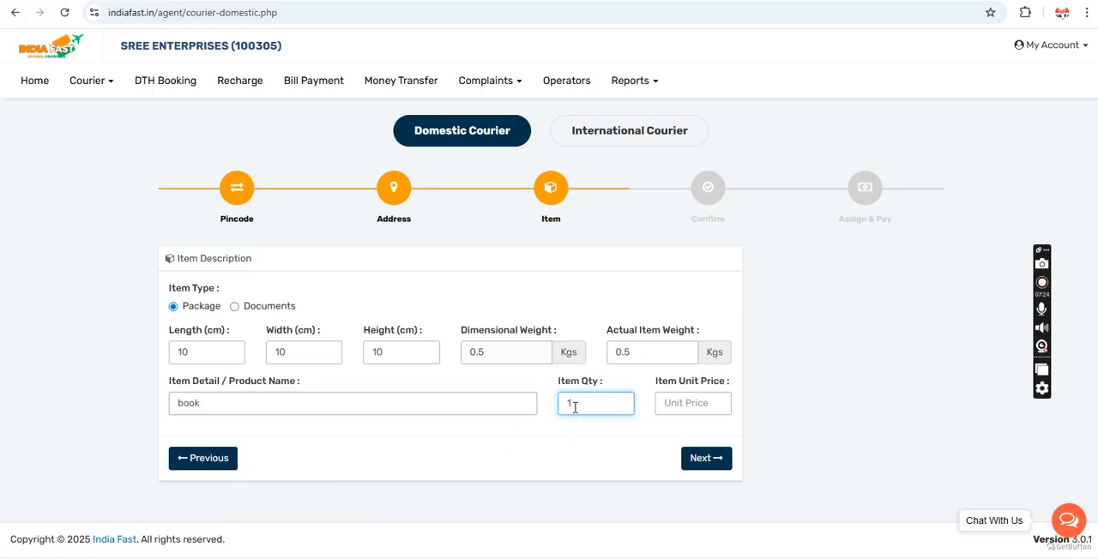
Step: Set the item unit price to 200 and proceed to the confirmation stage
left_click(688, 407)
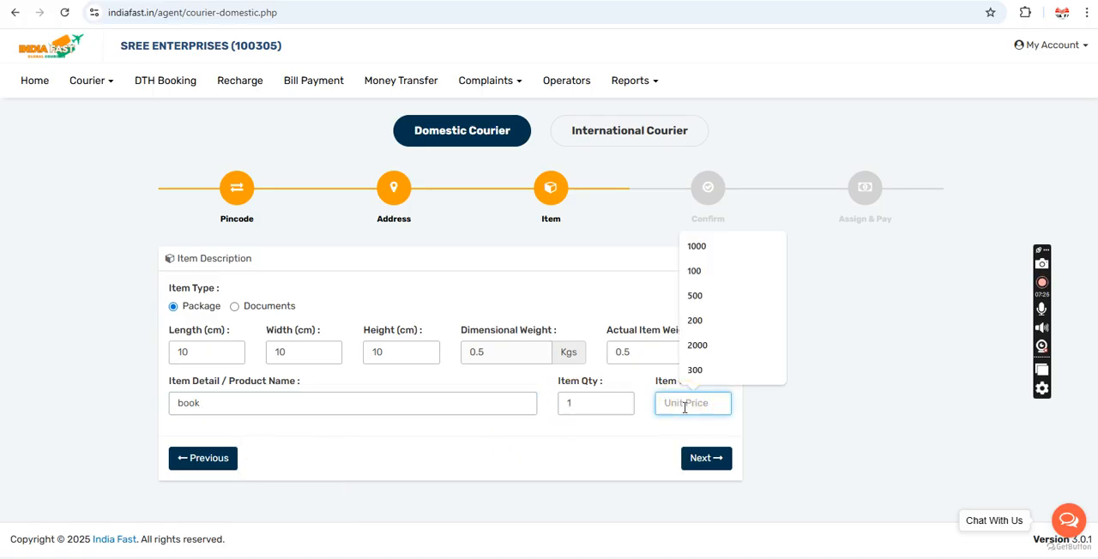
left_click(645, 428)
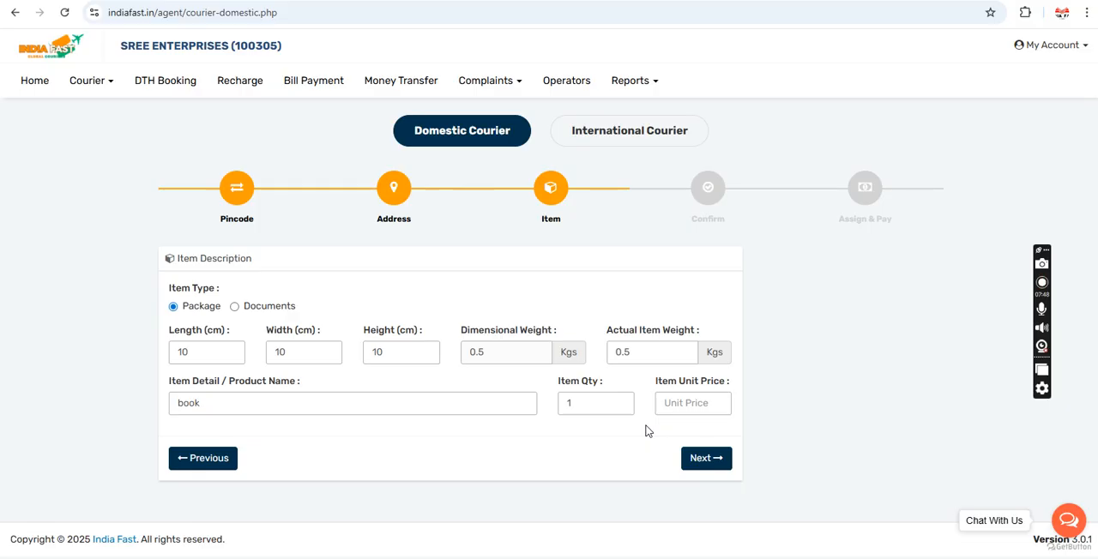
left_click(676, 409)
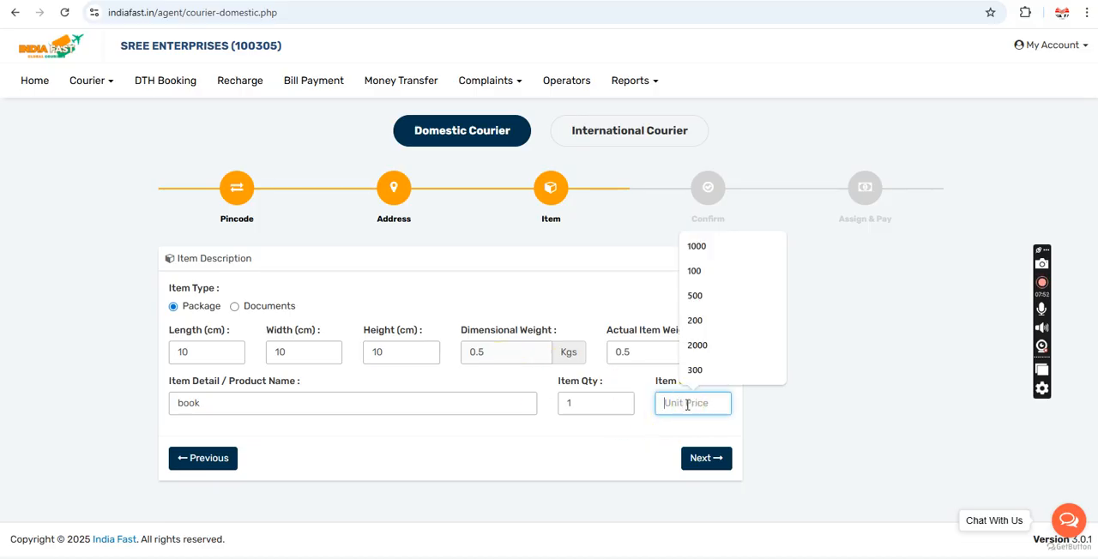
type("200")
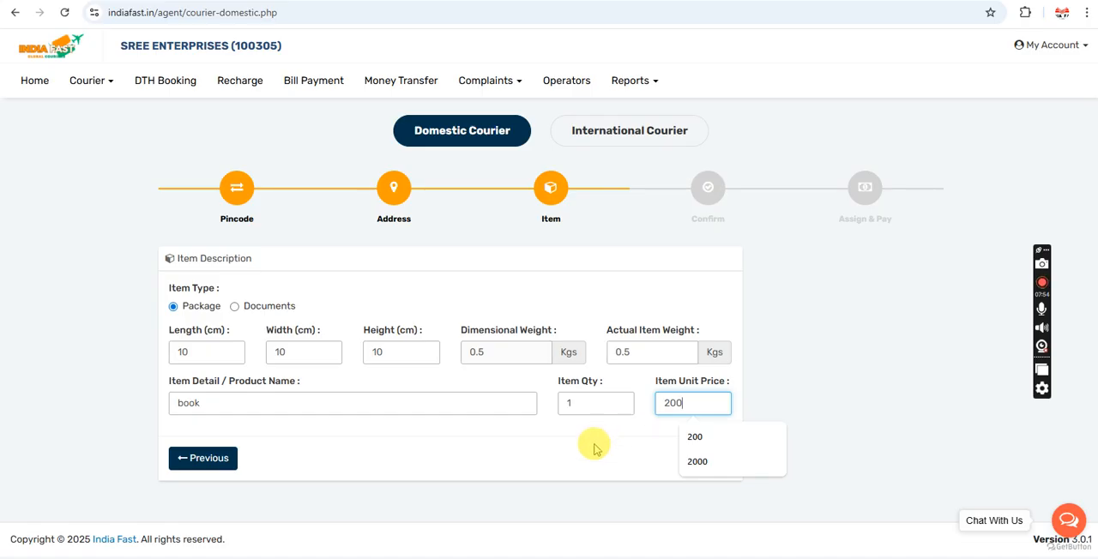
left_click(657, 422)
double_click(685, 402)
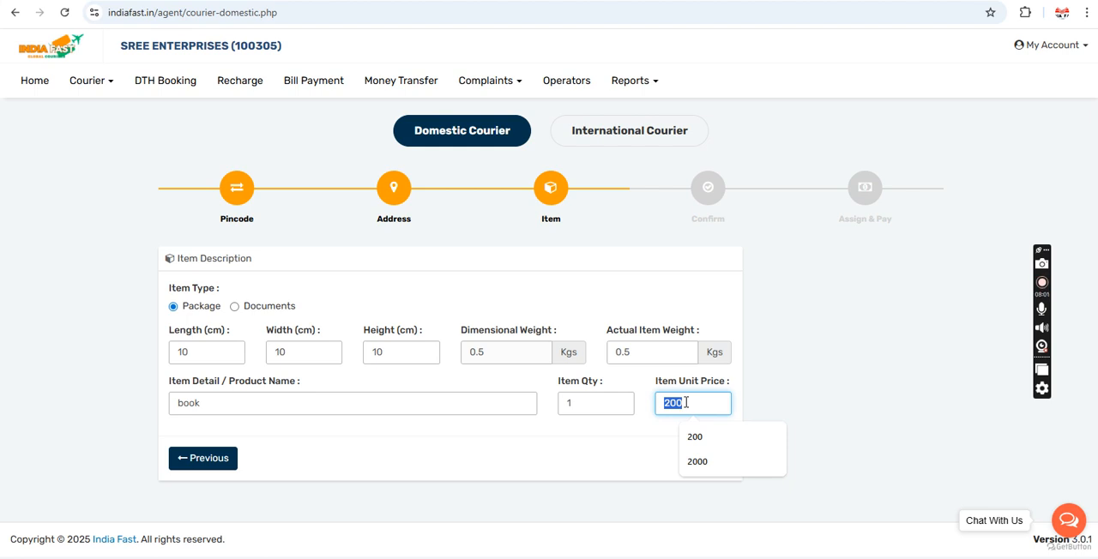
left_click(557, 437)
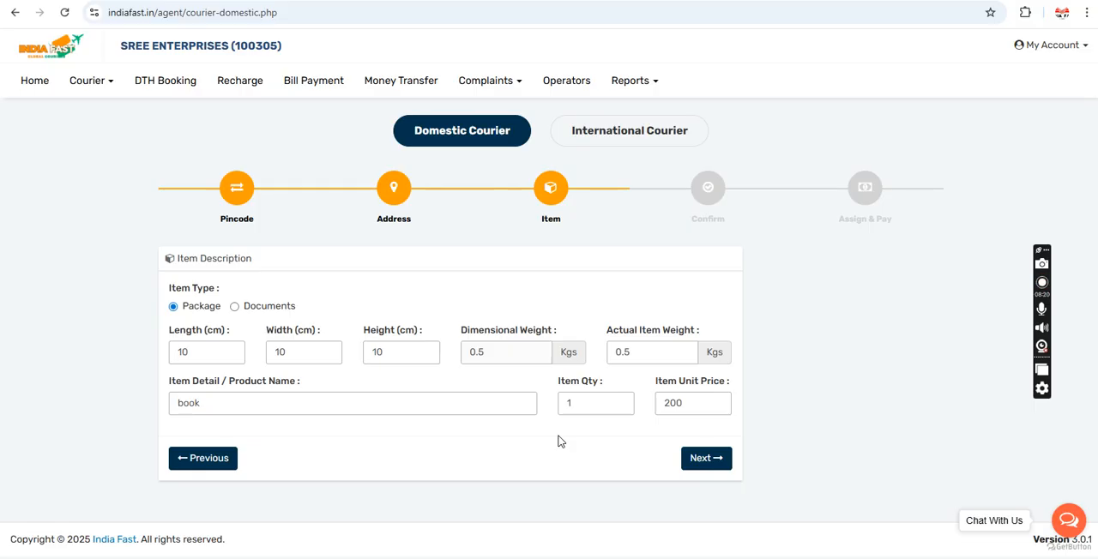
double_click(684, 405)
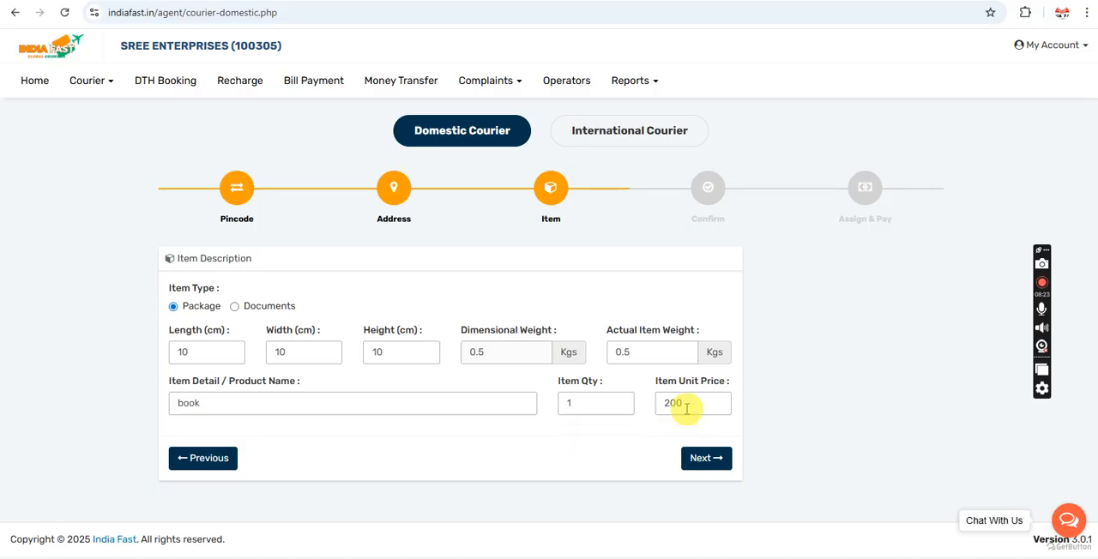
left_click(628, 421)
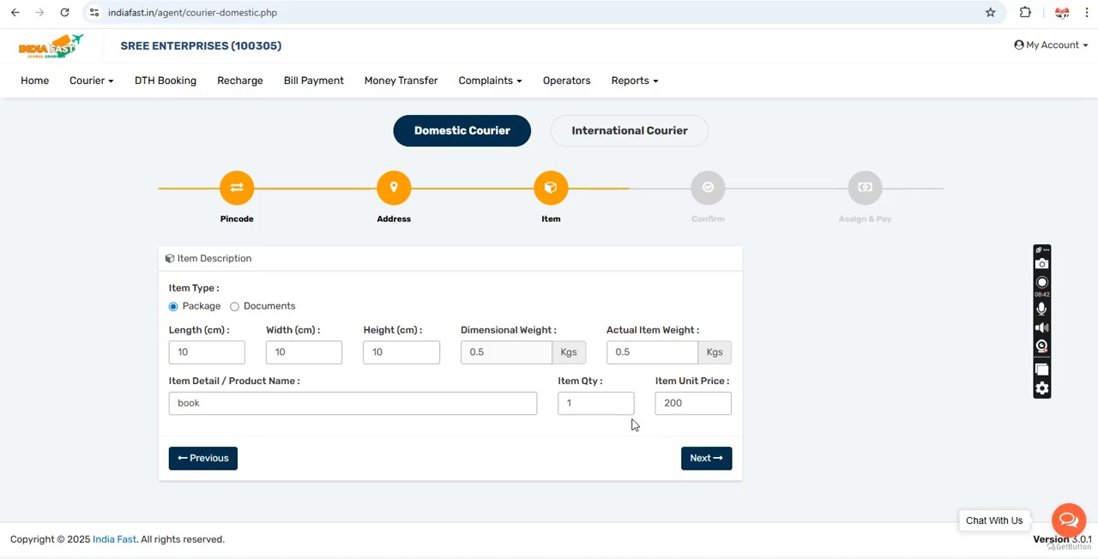
double_click(702, 400)
left_click(742, 392)
left_click(711, 467)
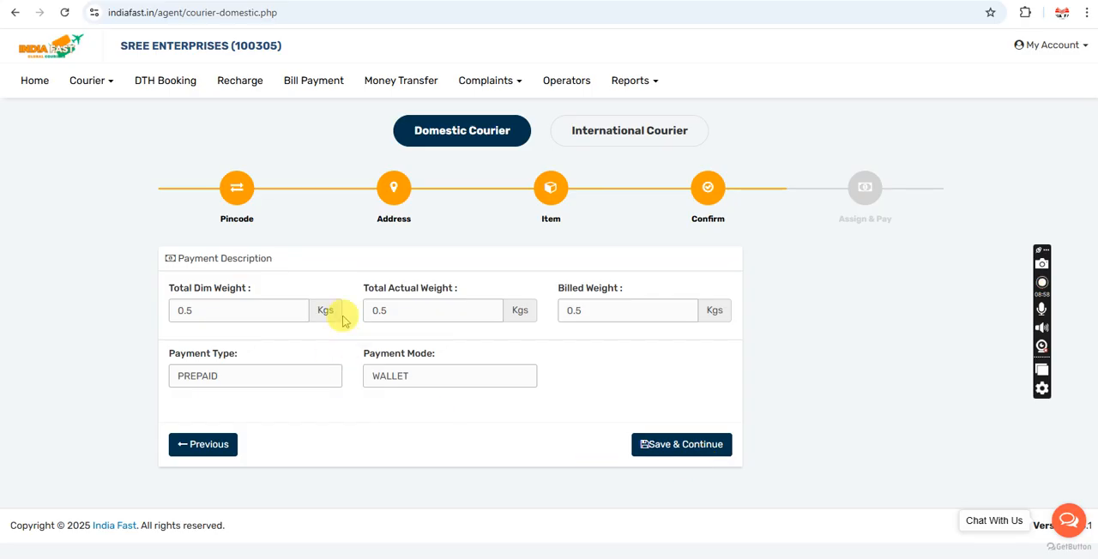
Step: Check the weights, payment type and payment mode in the Payment Description, and save the courier order
double_click(275, 316)
double_click(433, 314)
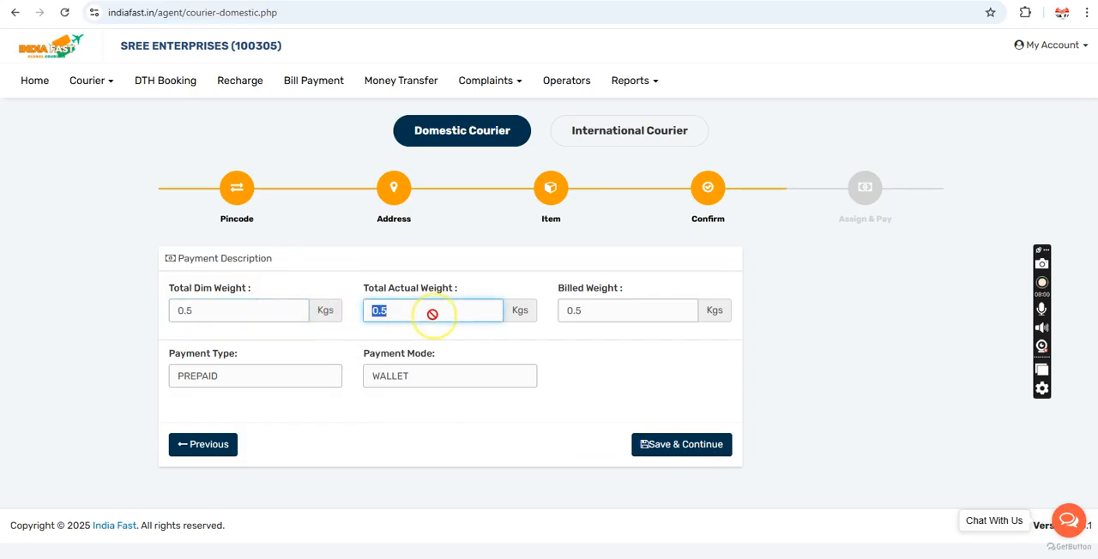
double_click(583, 310)
double_click(242, 377)
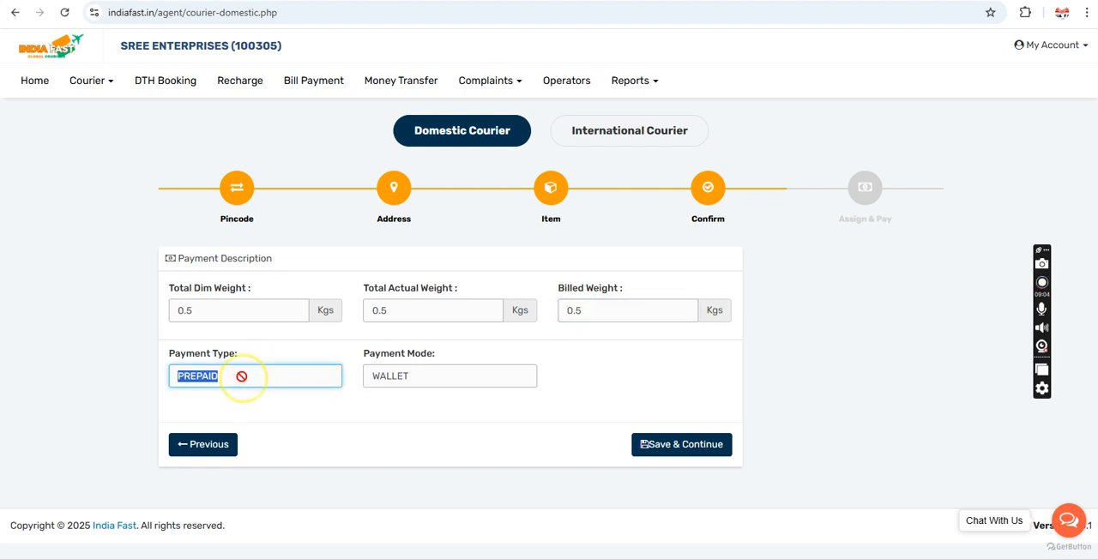
double_click(418, 376)
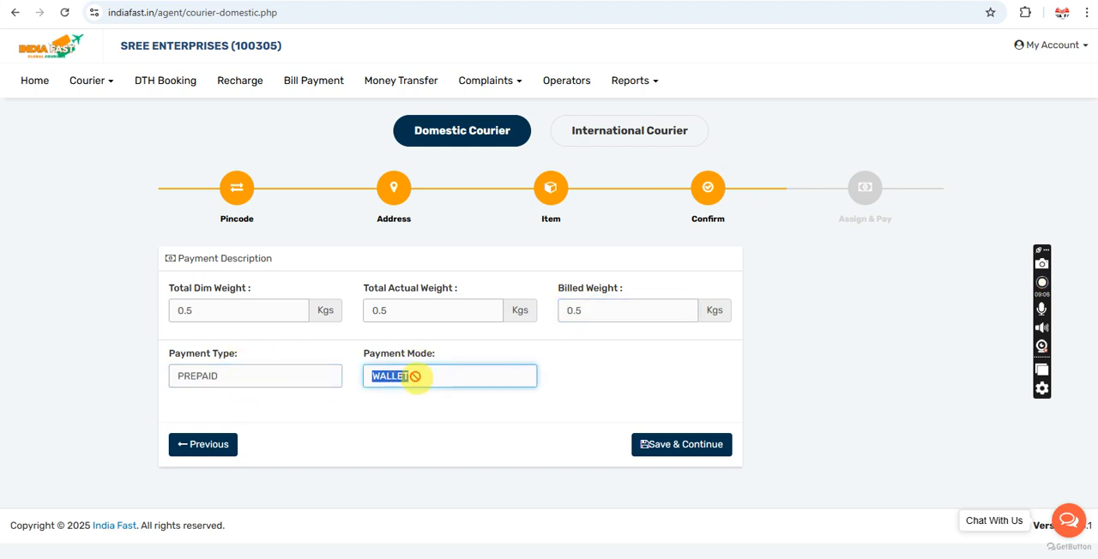
left_click(593, 370)
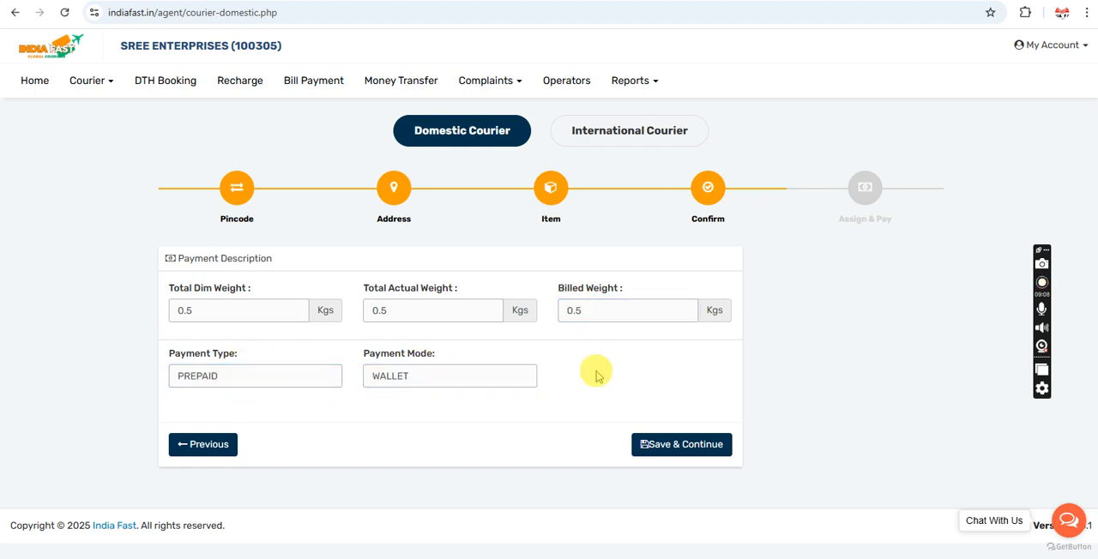
left_click(689, 447)
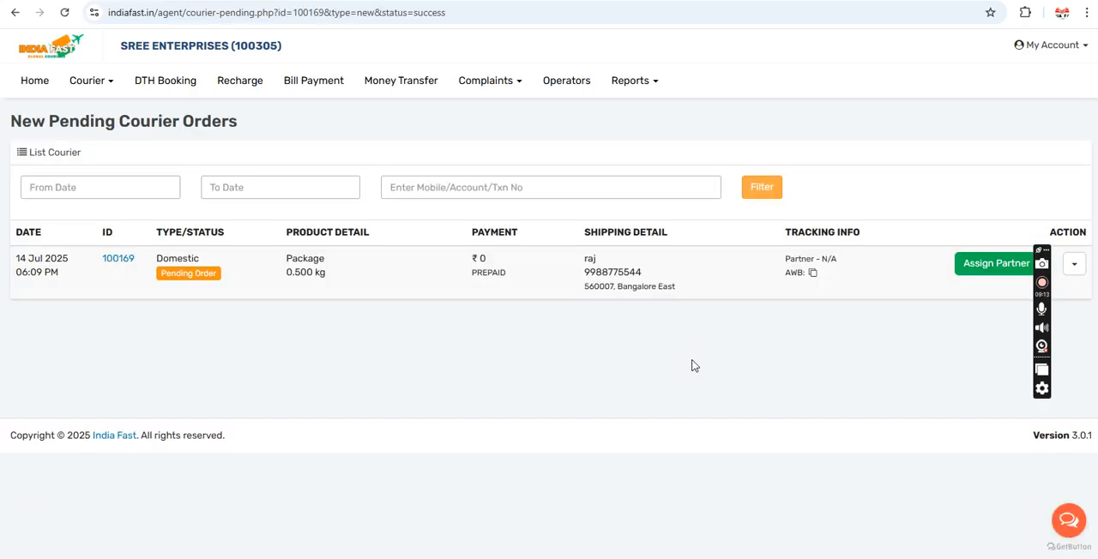
Step: Open the shipment partner assignment for the new pending domestic courier order
left_click(920, 293)
left_click(989, 263)
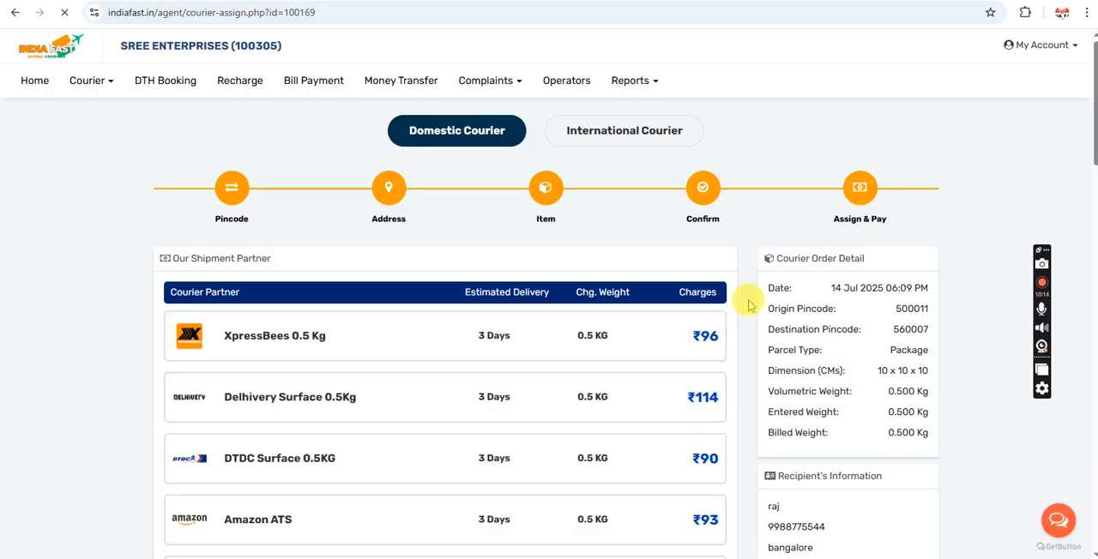
scroll(748, 305, "down", 3)
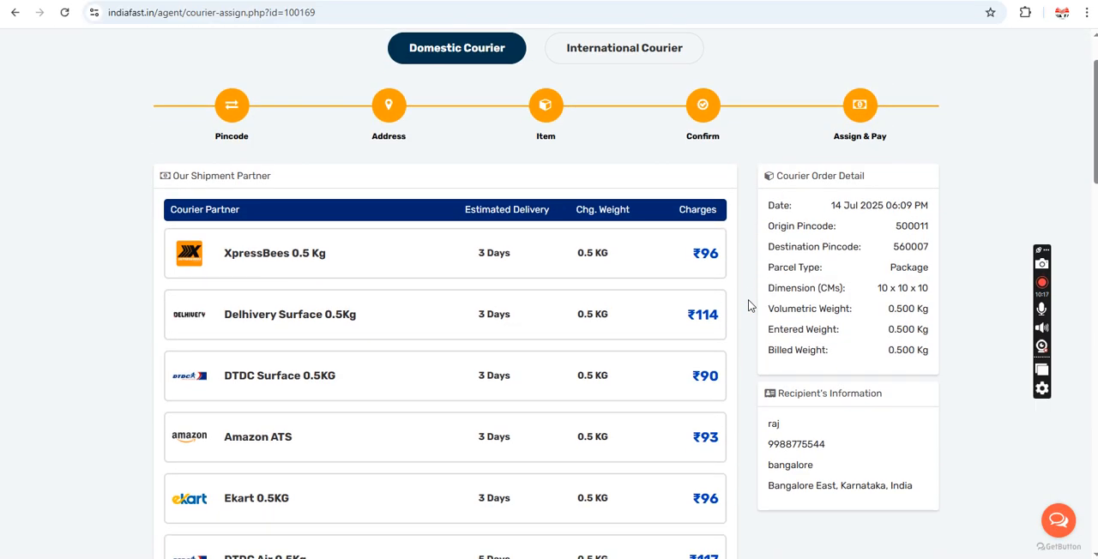
scroll(748, 306, "up", 1)
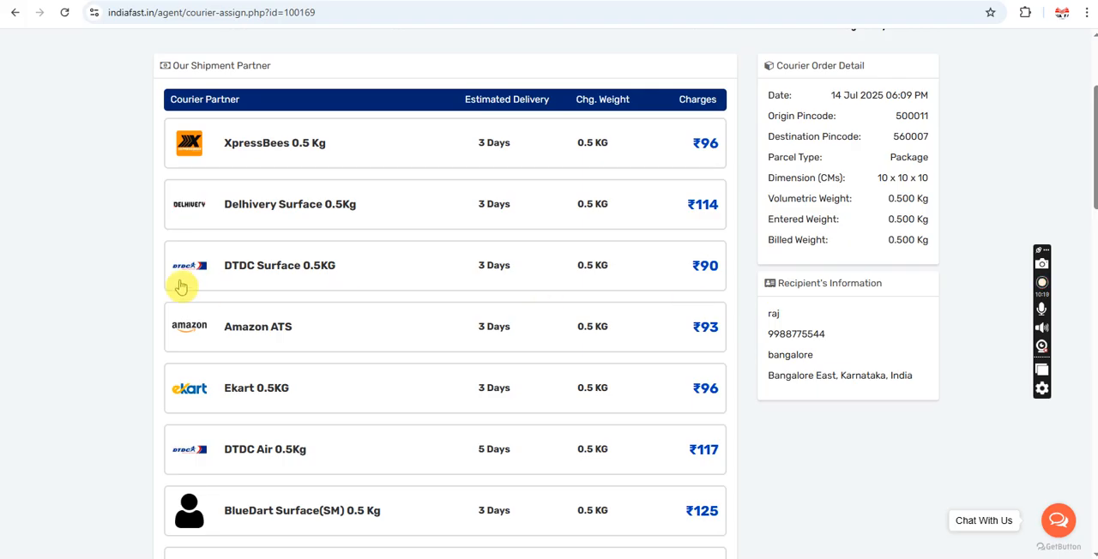
Step: Compare the delivery times, chargeable weights and charges of the listed shipment partners, trying several of them including DTDC, Delhivery, BlueDart and Indiapost SpeedPost
left_click(249, 271)
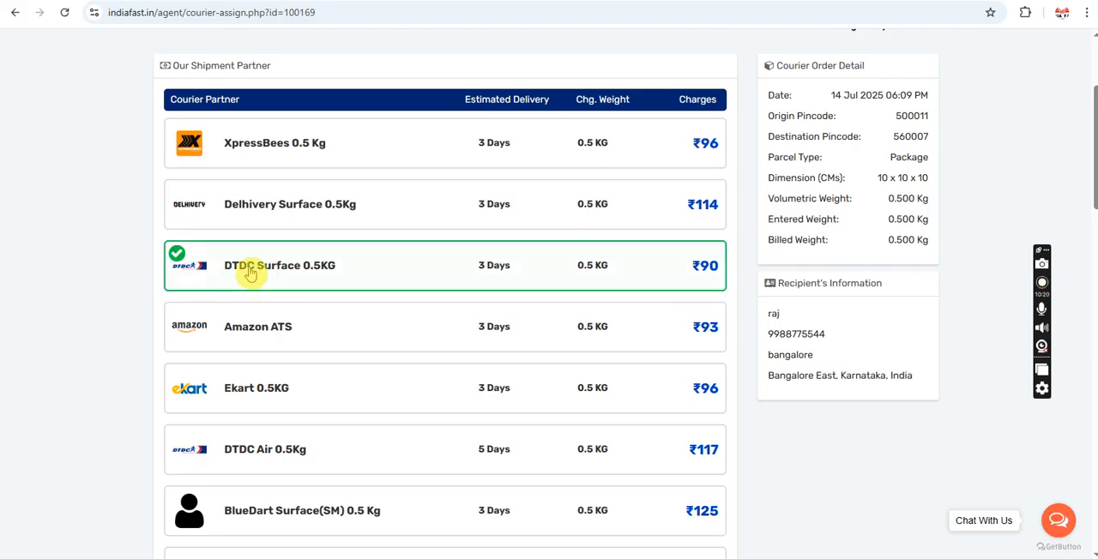
left_click(270, 154)
left_click(261, 215)
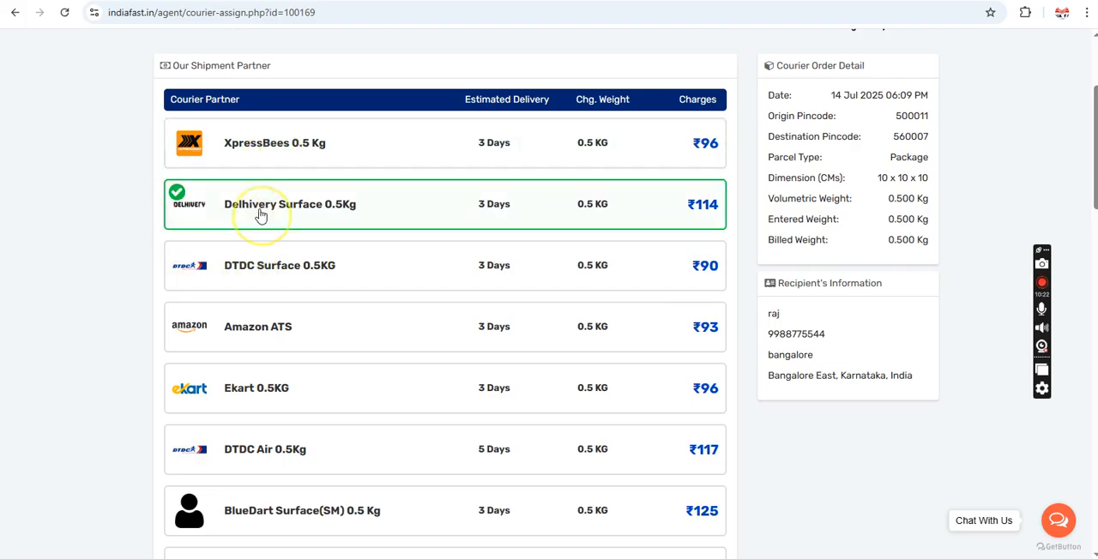
left_click(271, 390)
left_click(284, 461)
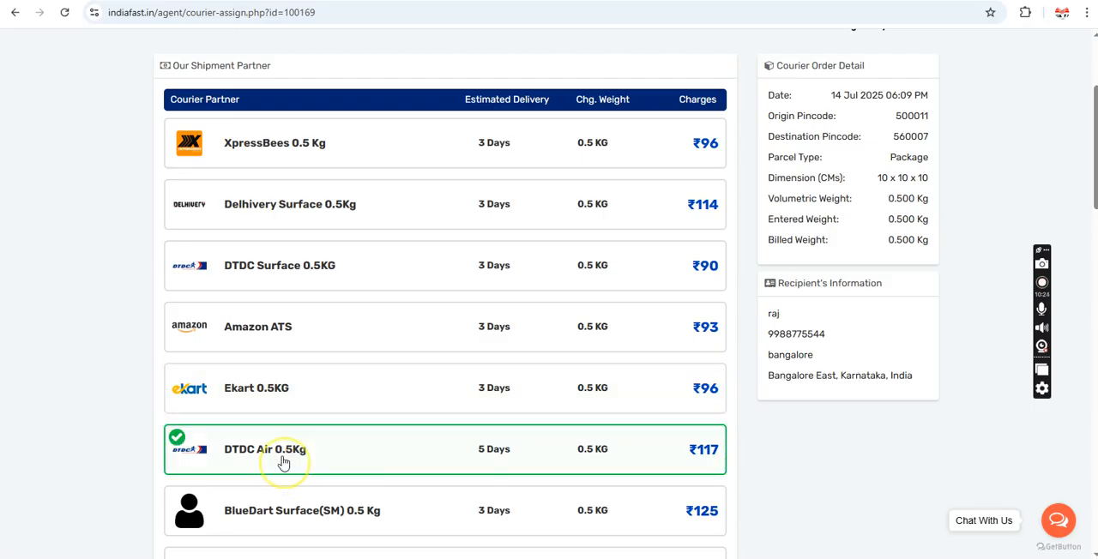
left_click(285, 515)
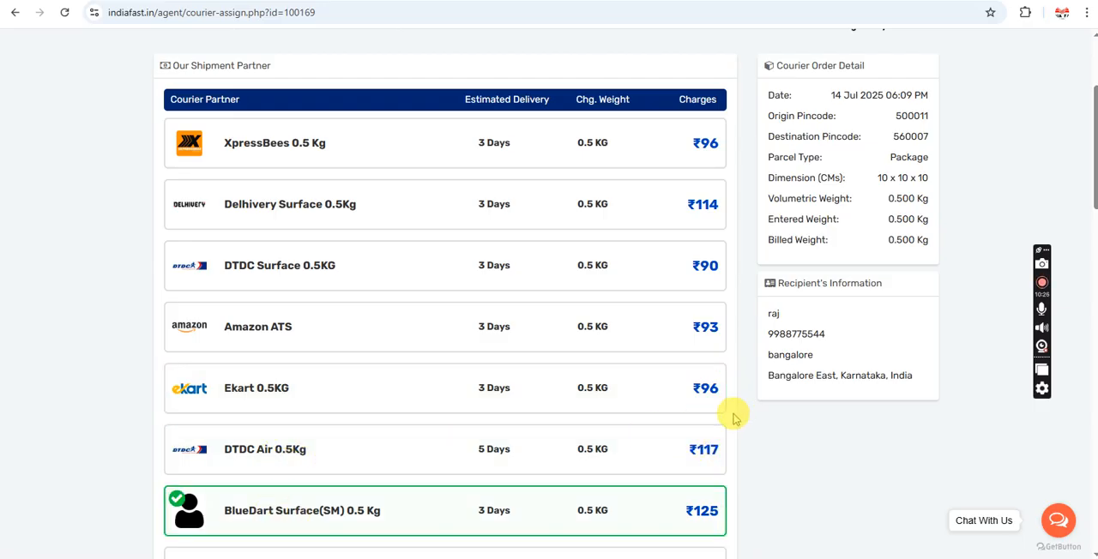
scroll(733, 418, "down", 2)
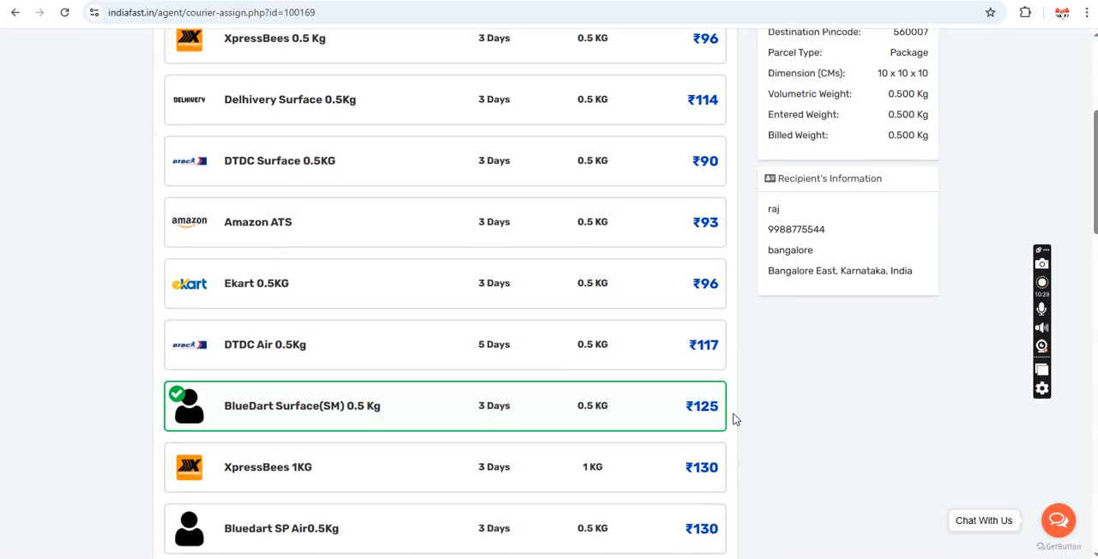
scroll(733, 419, "down", 5)
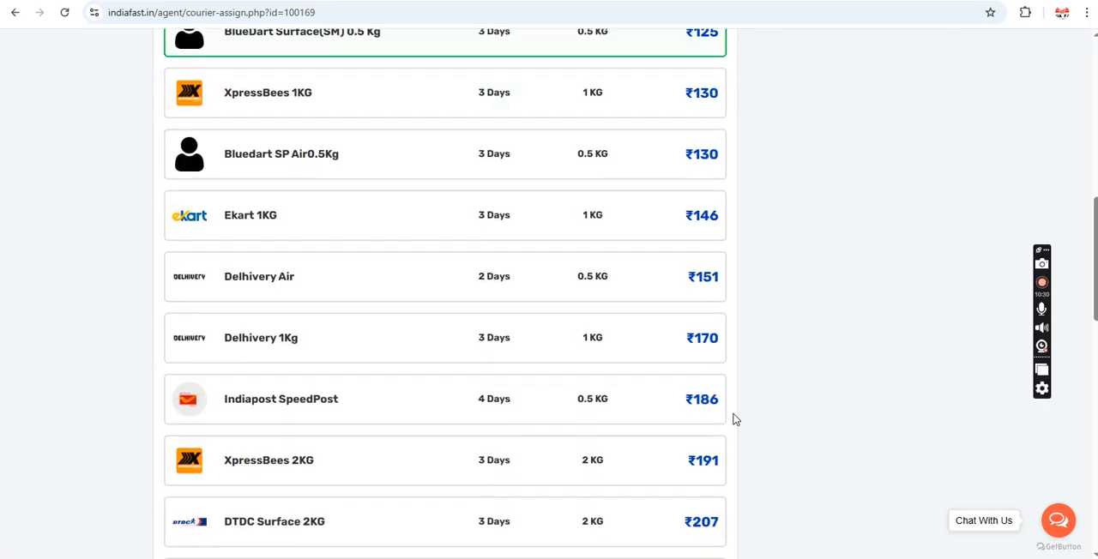
scroll(734, 419, "down", 1)
left_click(342, 356)
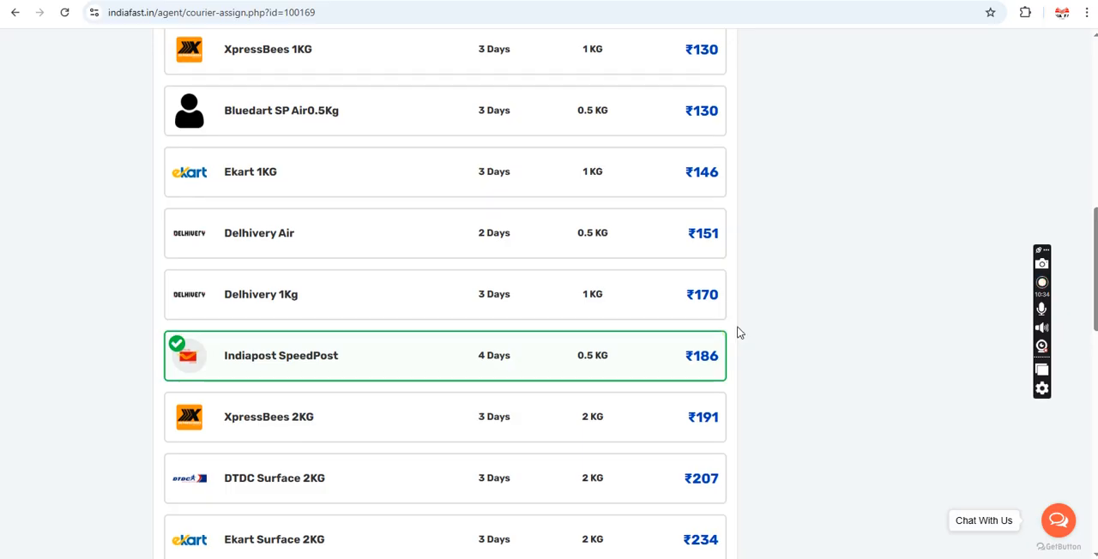
scroll(738, 332, "up", 5)
scroll(738, 332, "up", 3)
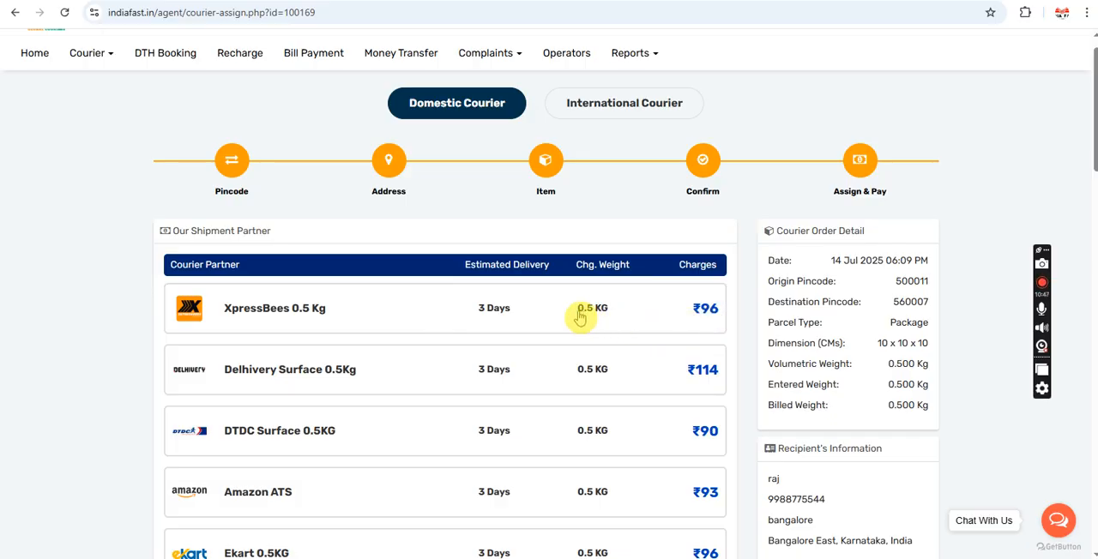
Step: Select XpressBees 0.5 Kg as the shipment partner and check the payment mode in the payment details below the partner list
left_click(537, 316)
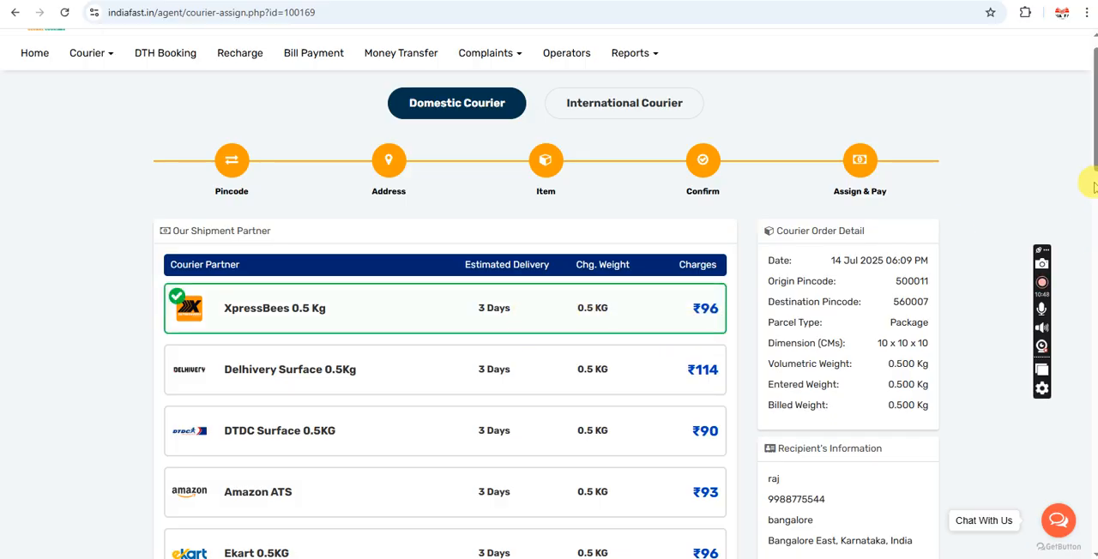
left_click_drag(1094, 145, 1086, 536)
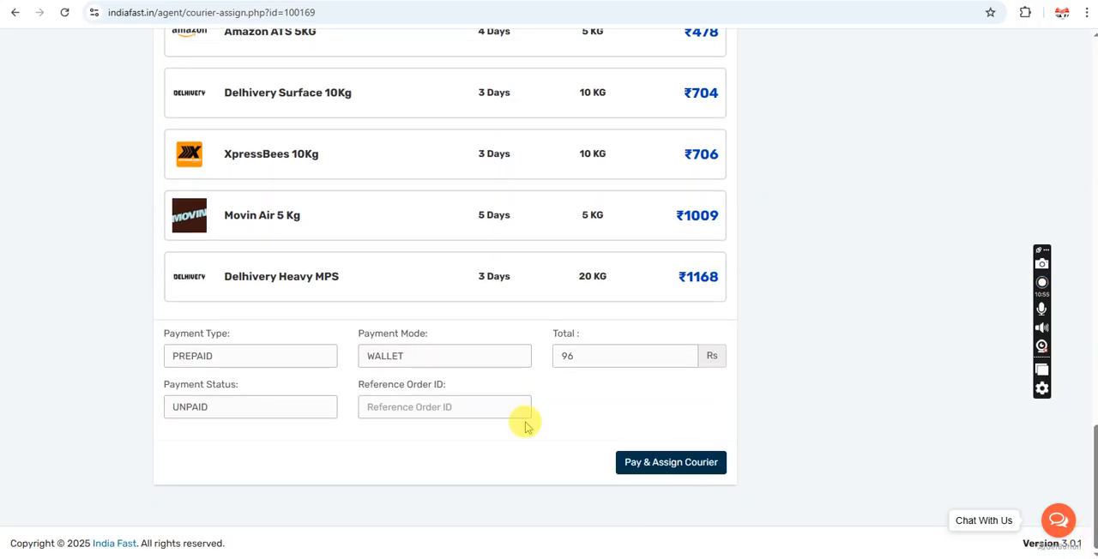
left_click(407, 357)
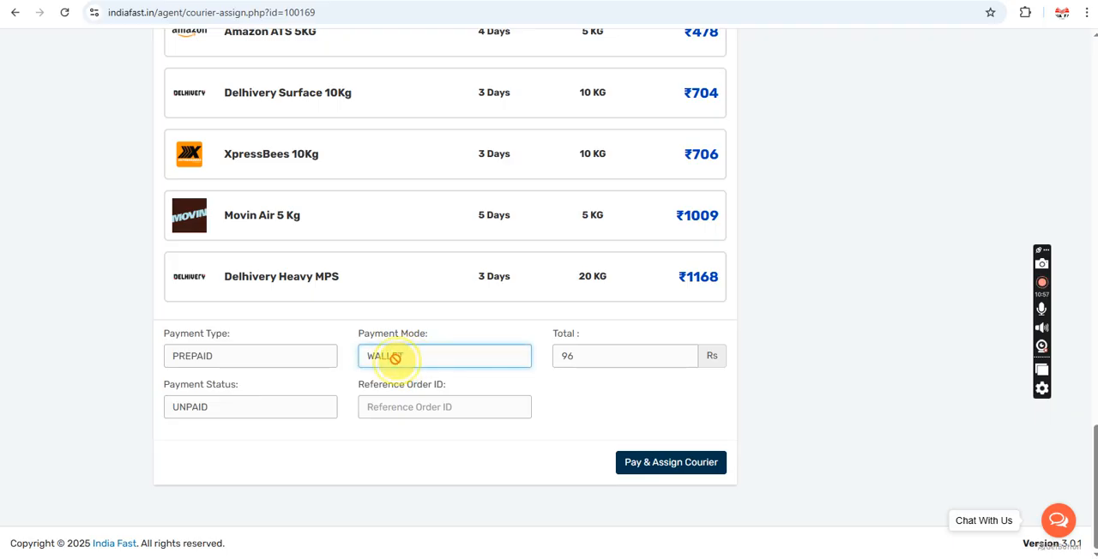
double_click(392, 356)
left_click(438, 333)
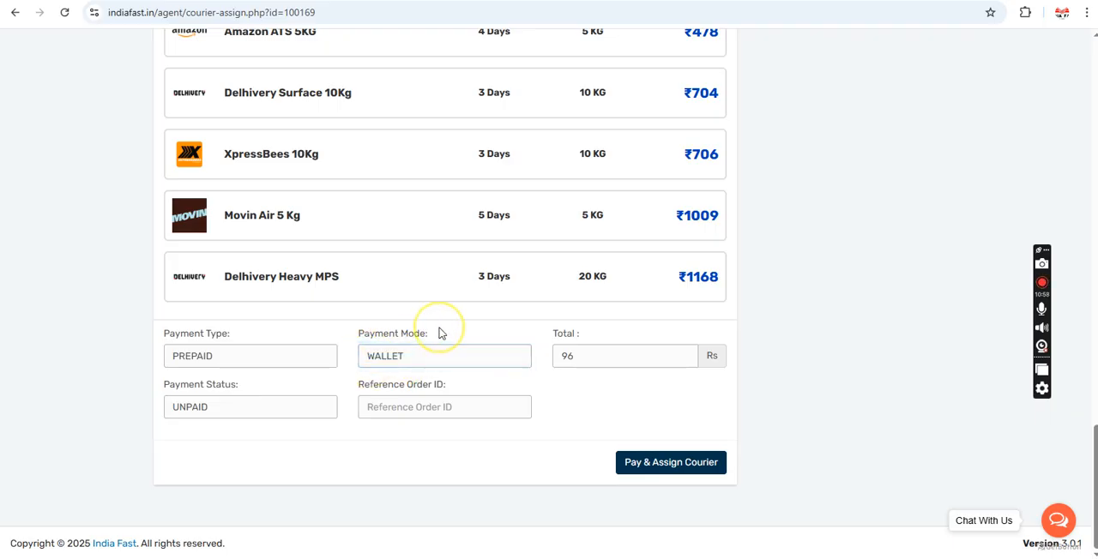
left_click(412, 361)
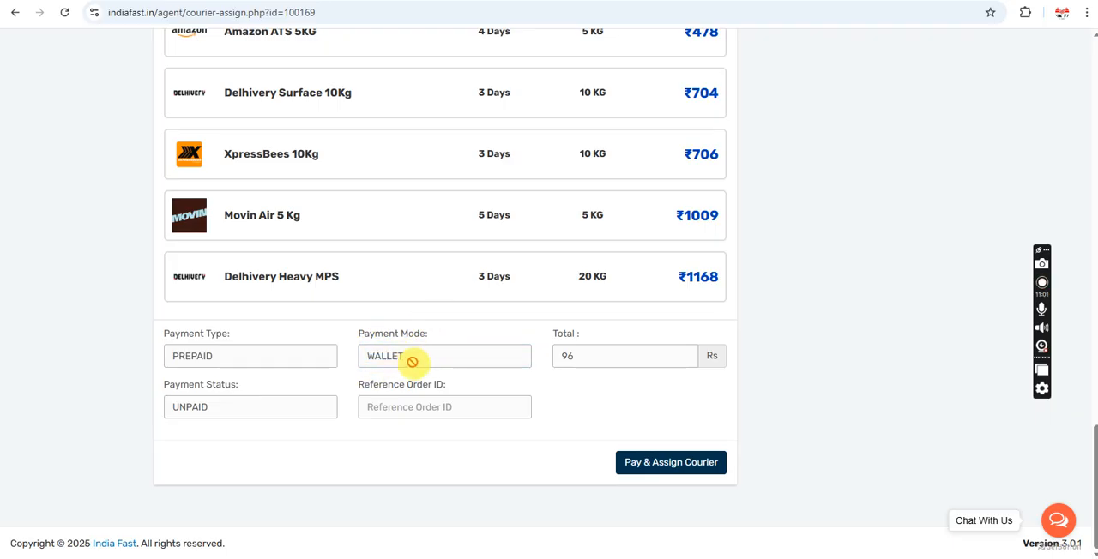
left_click(402, 356)
double_click(375, 356)
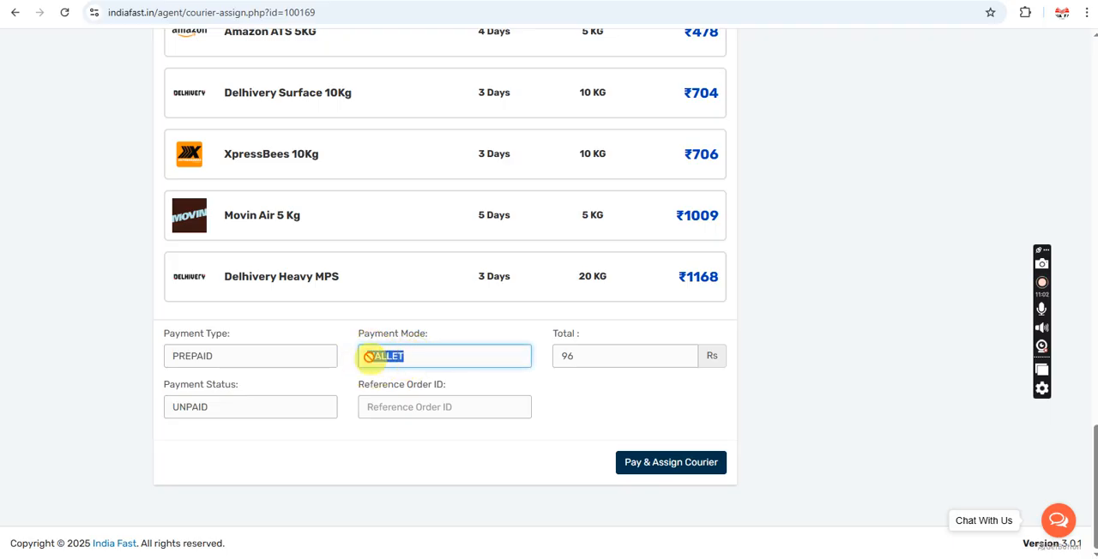
left_click(469, 334)
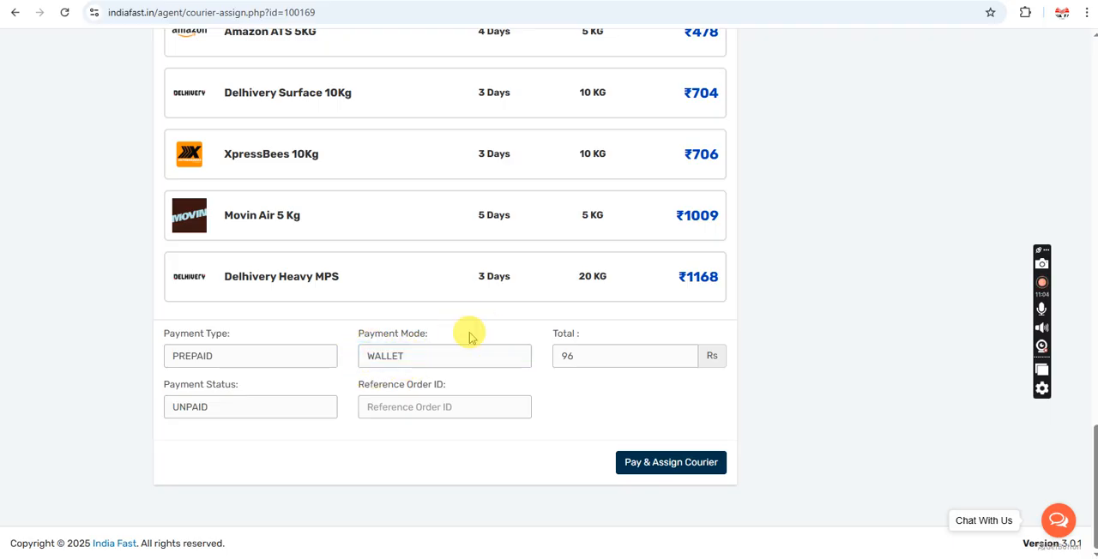
Step: Pay for the order, assign it to the selected courier and acknowledge the confirmation
left_click(671, 467)
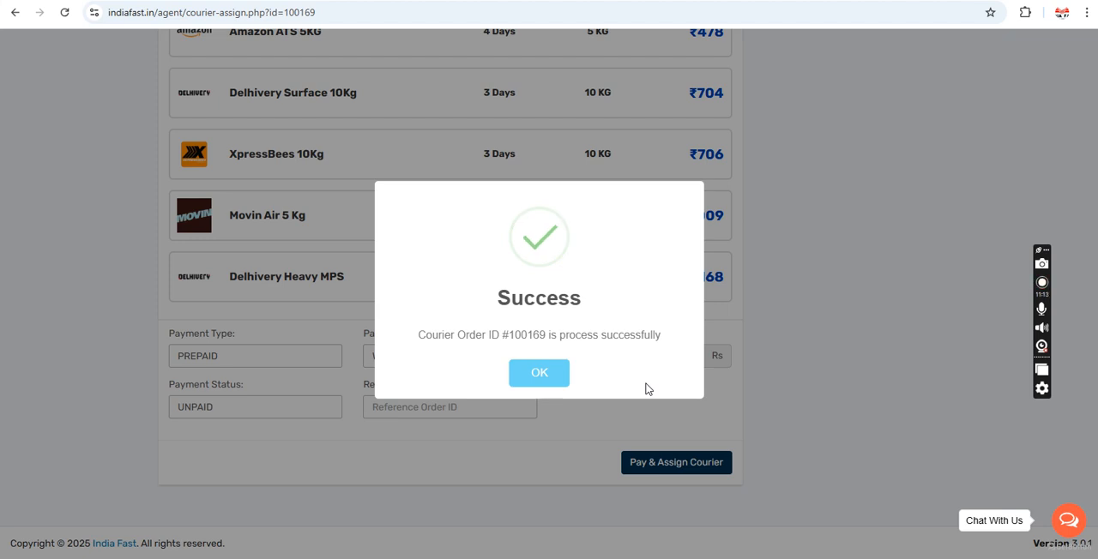
left_click(538, 376)
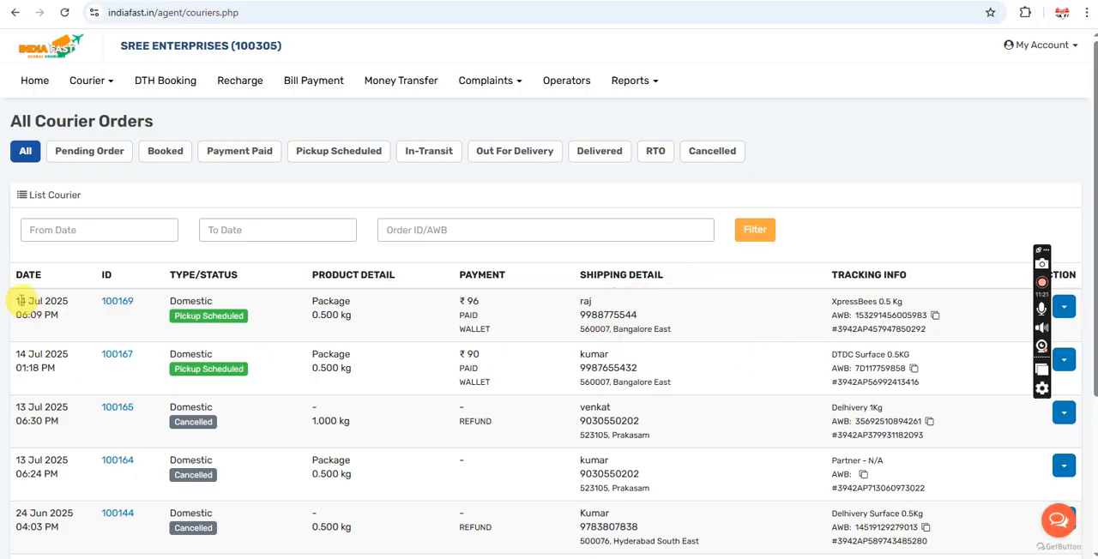
Step: Check the date, courier partner and AWB of the newest order in All Courier Orders, and copy its AWB number
left_click_drag(17, 300, 66, 317)
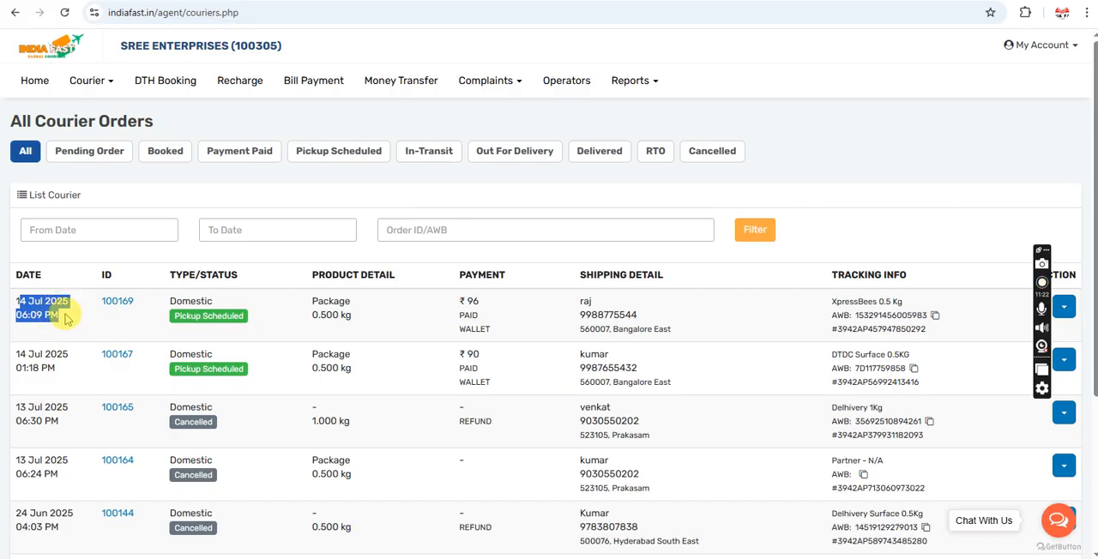
left_click(73, 320)
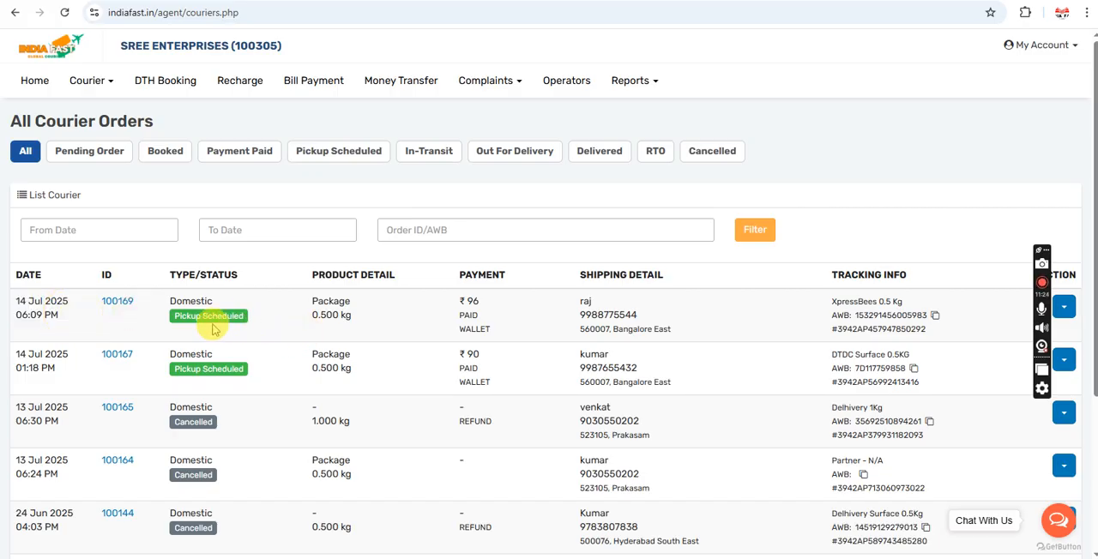
triple_click(841, 303)
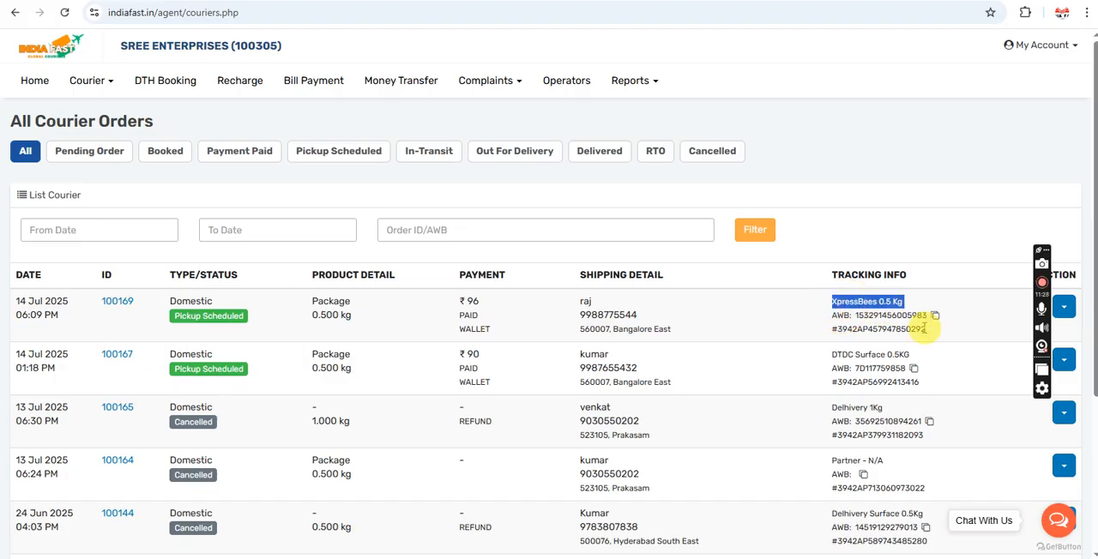
double_click(866, 316)
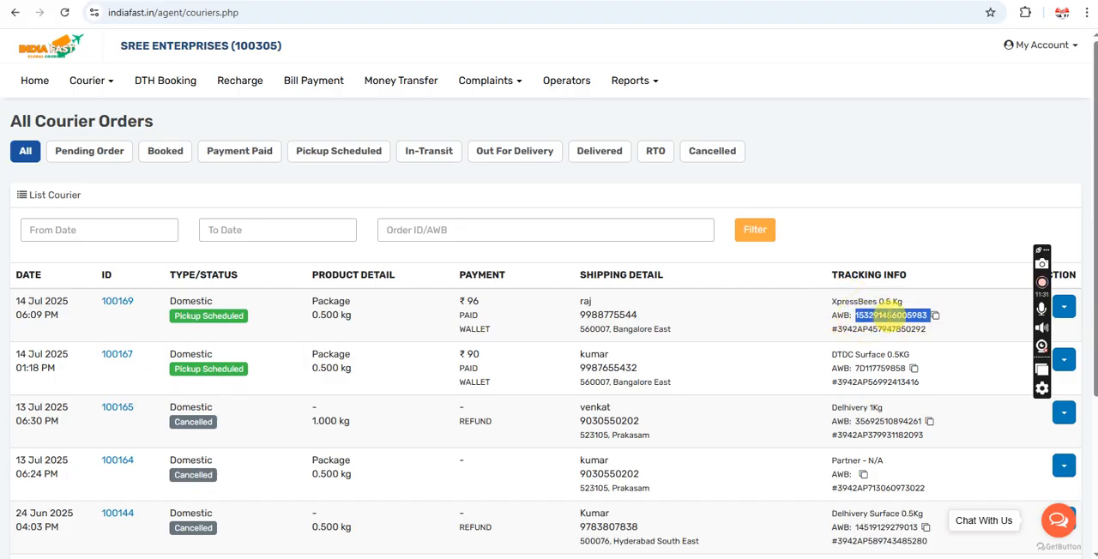
left_click(936, 317)
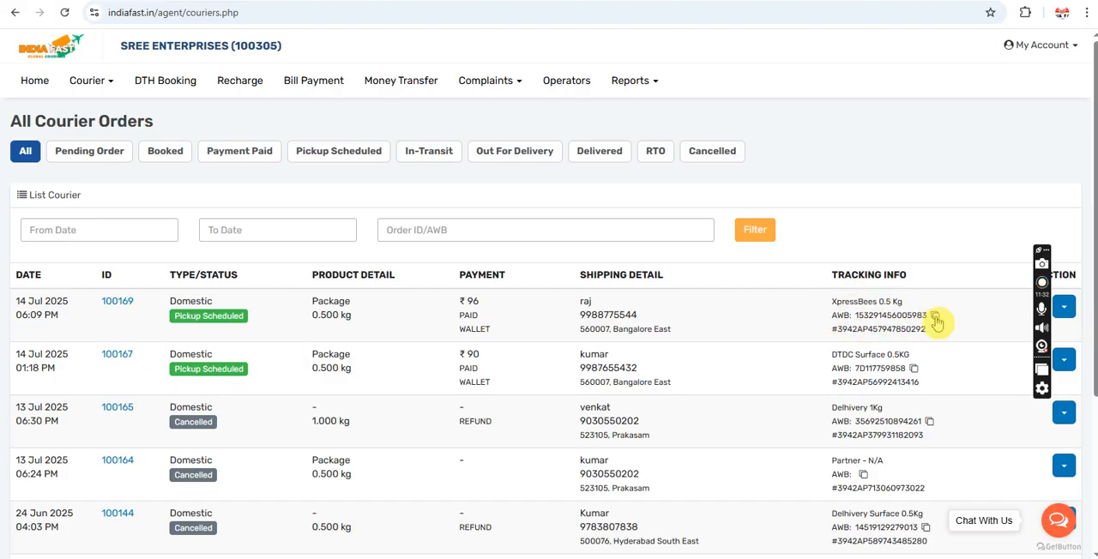
Step: Search google.com for xpressbees tracking in a new browser tab and open the XpressBees Track Your Shipment page
key("ctrl+t")
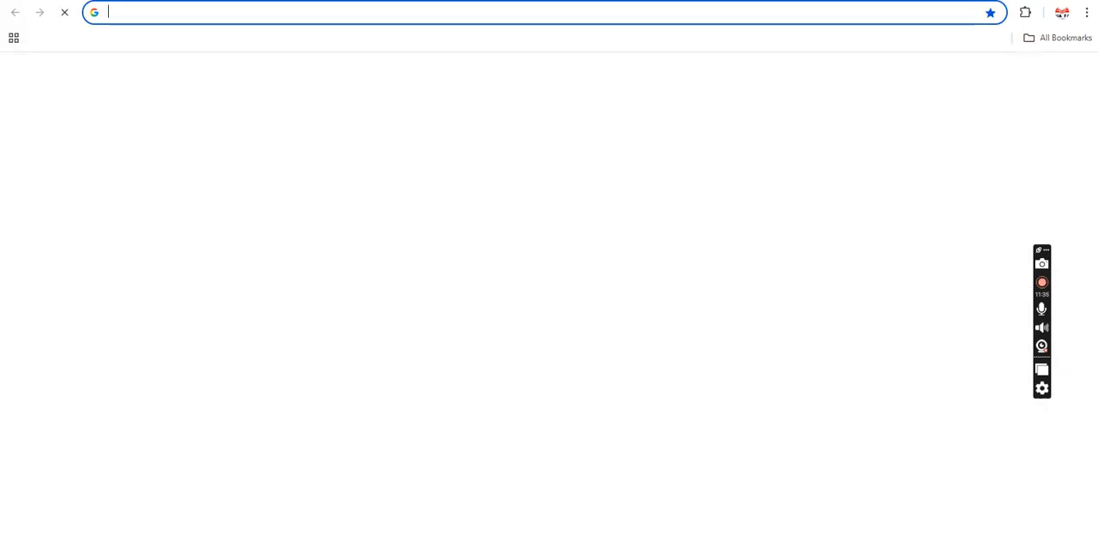
left_click(182, 11)
type("google.com")
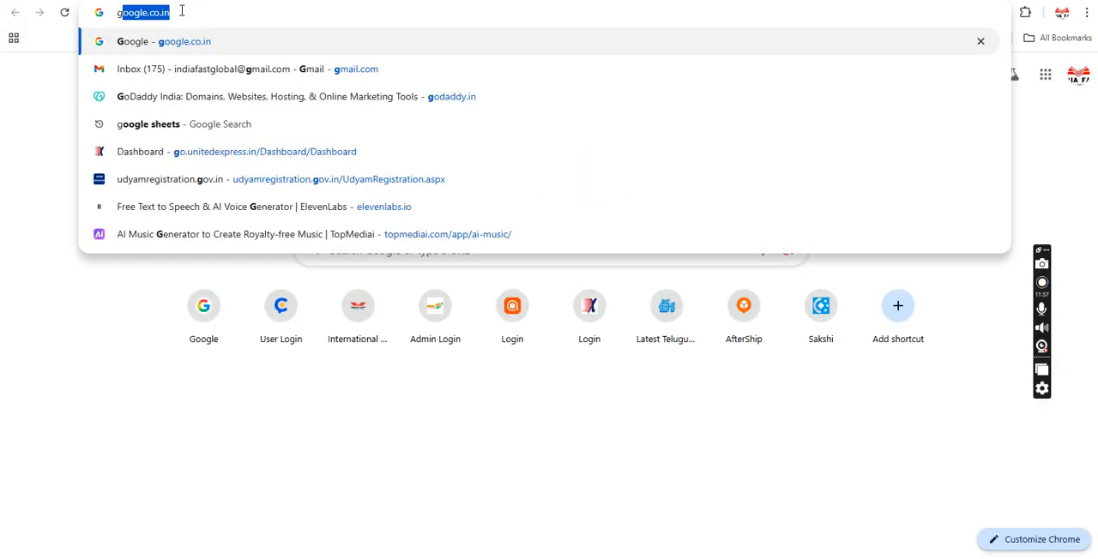
key("Return")
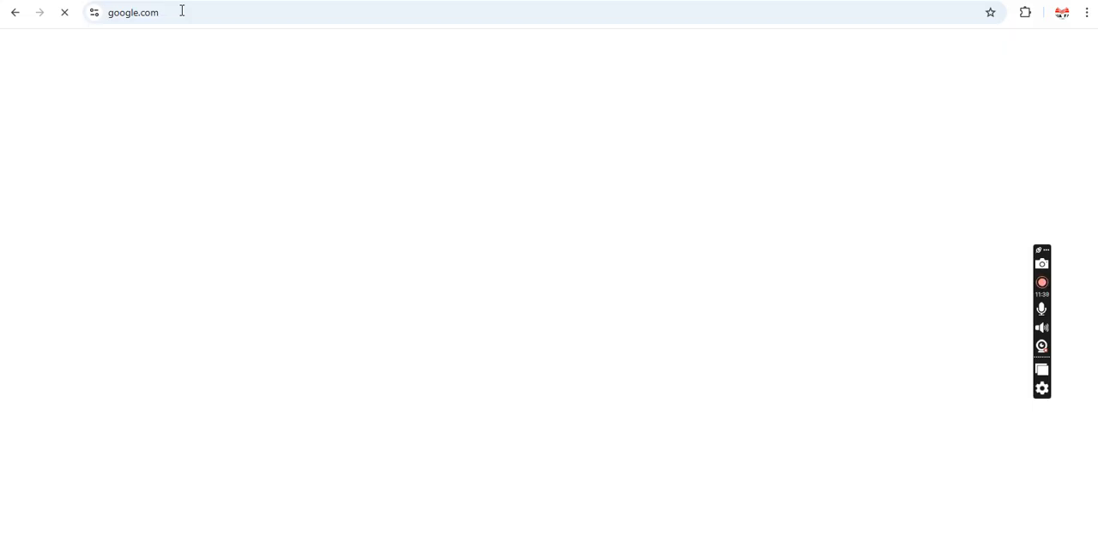
type("xpress")
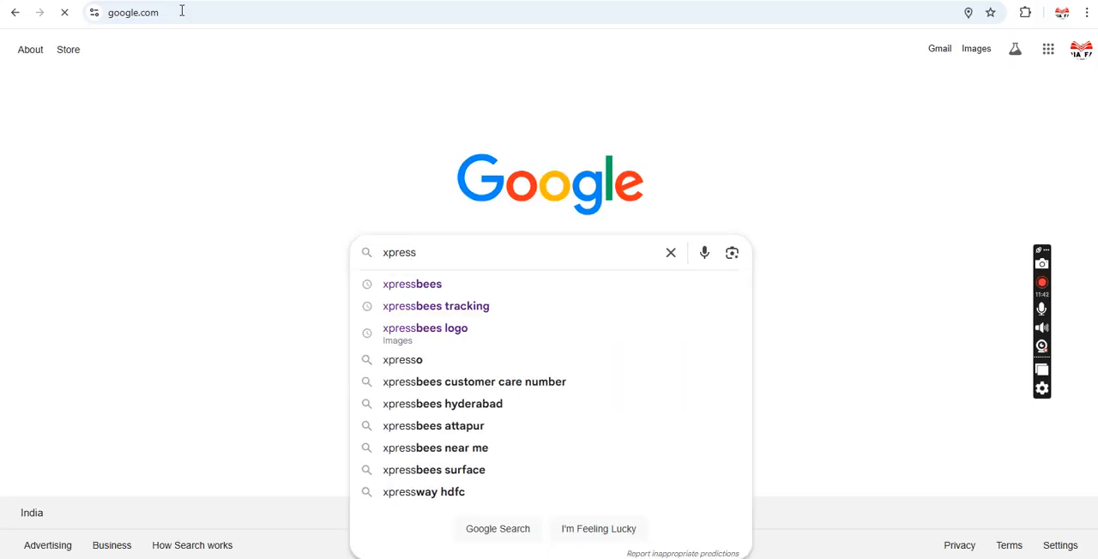
key("Down")
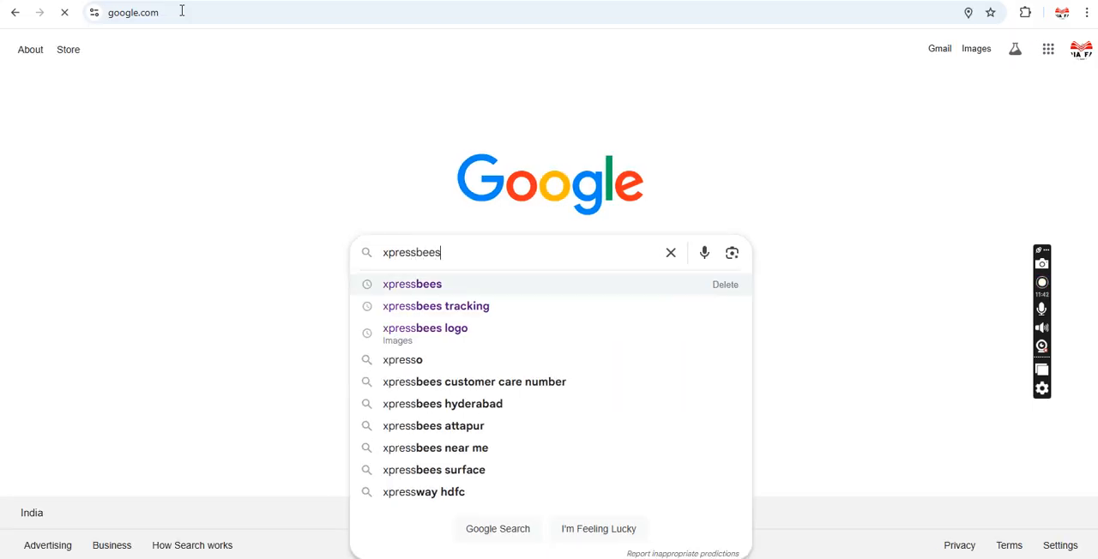
key("Down")
key("Return")
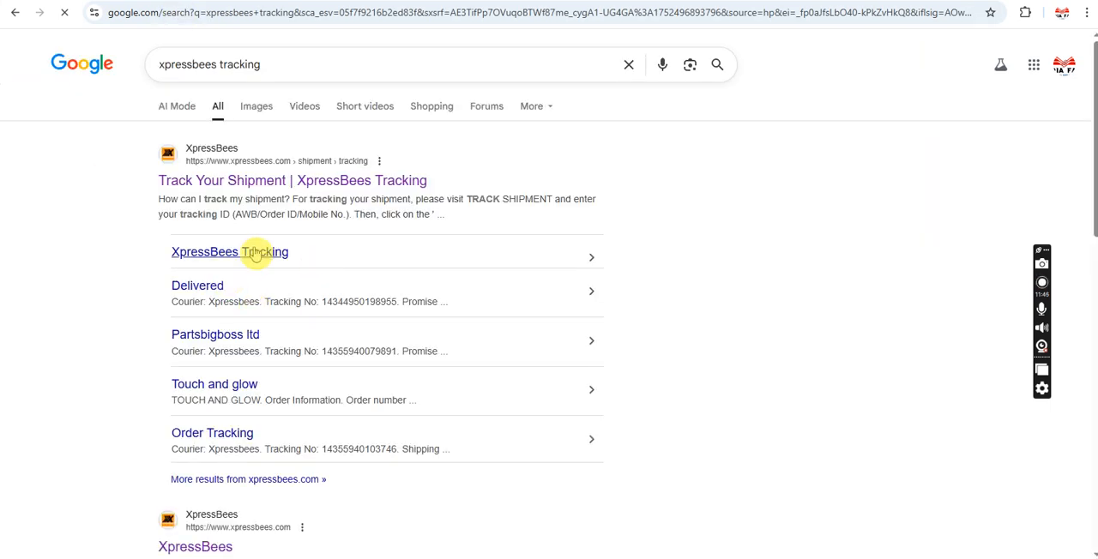
left_click(283, 182)
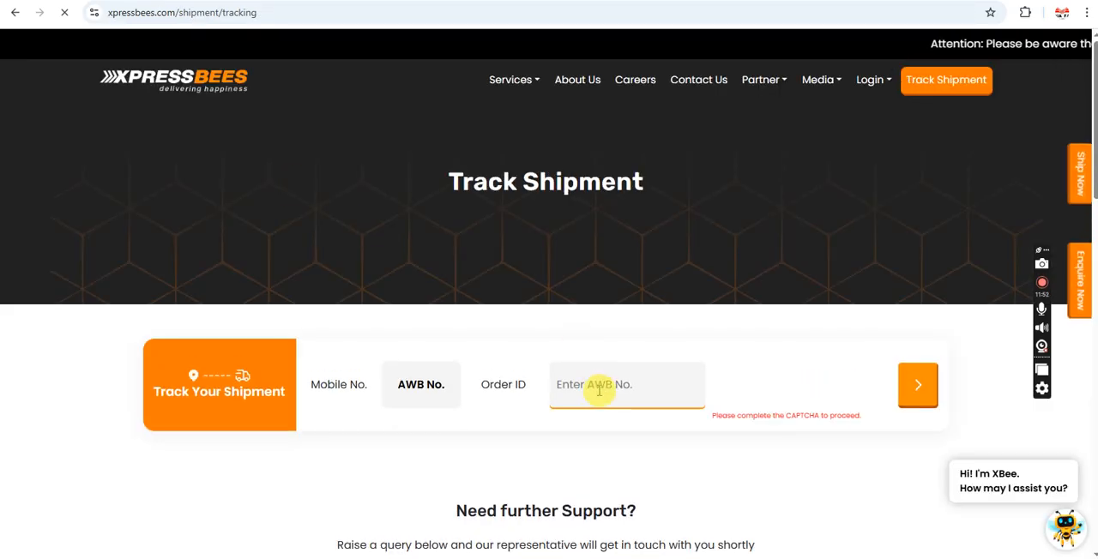
Step: Paste the copied AWB number into the tracking form, complete the CAPTCHA and submit the tracking request
left_click(598, 388)
key("ctrl+v")
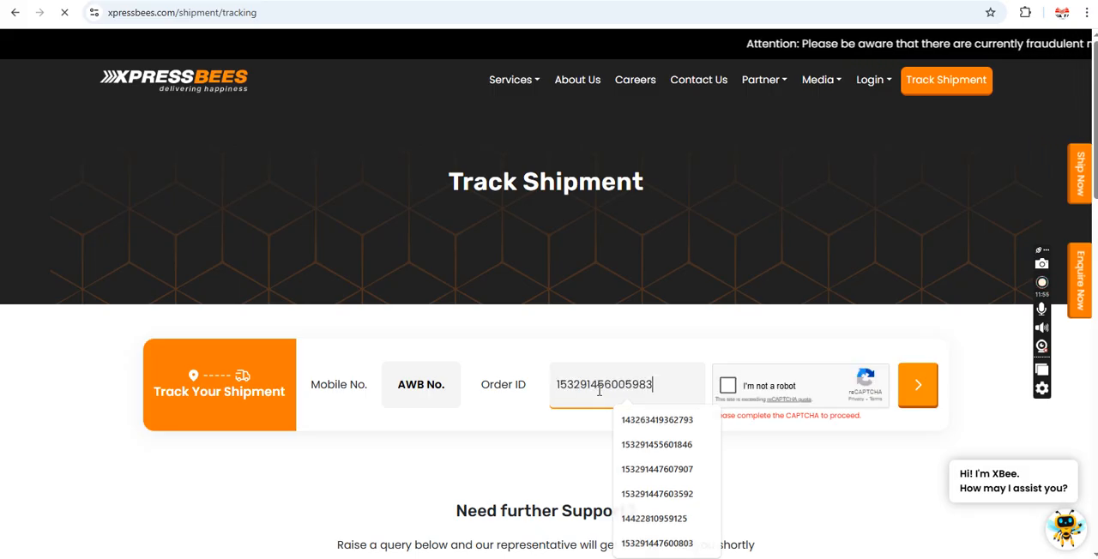
left_click(728, 390)
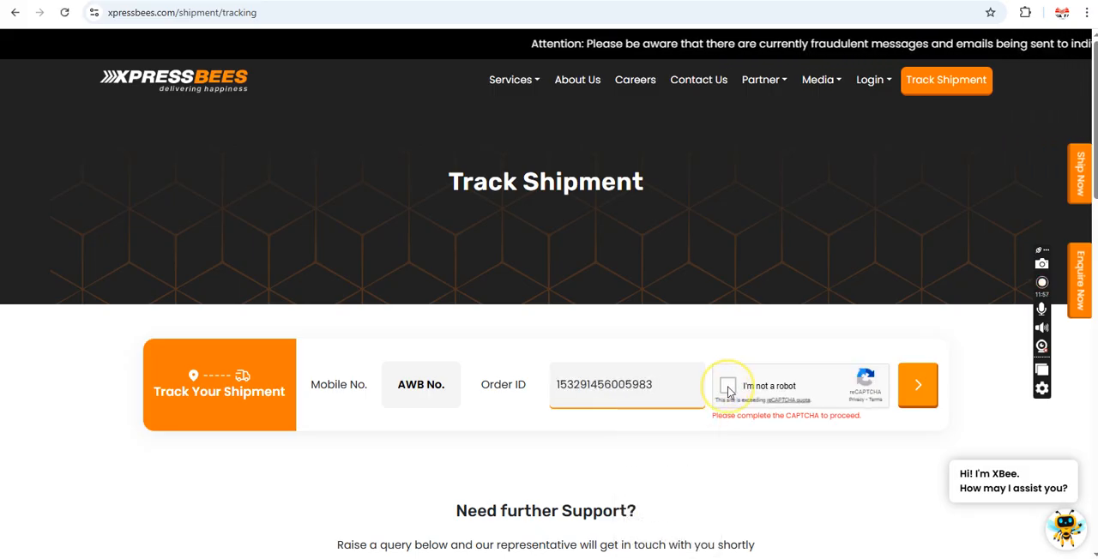
left_click(919, 387)
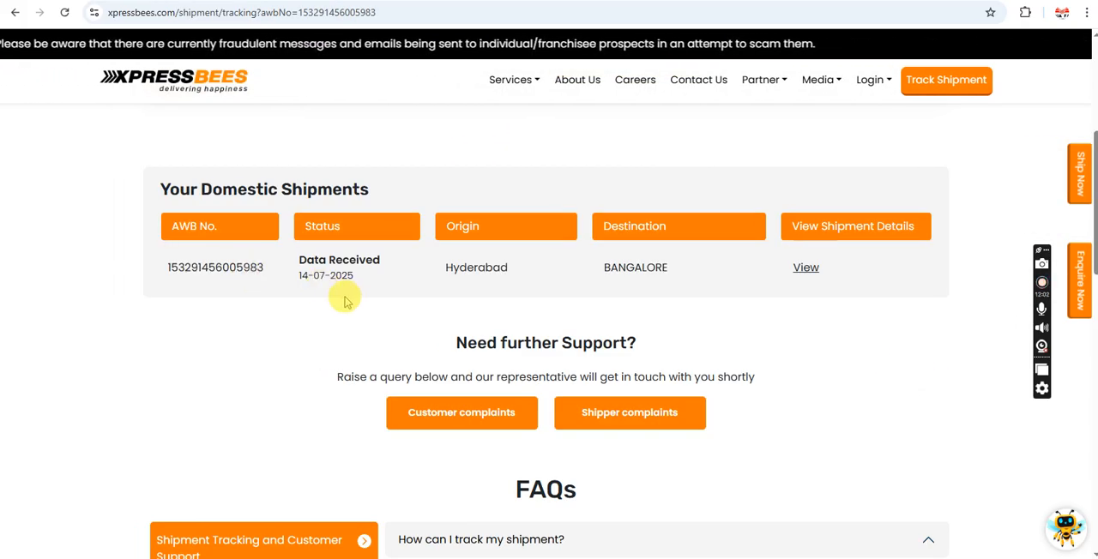
Step: View the tracked shipment's details and its status date and time, and return to the India Fast courier orders list
left_click(810, 268)
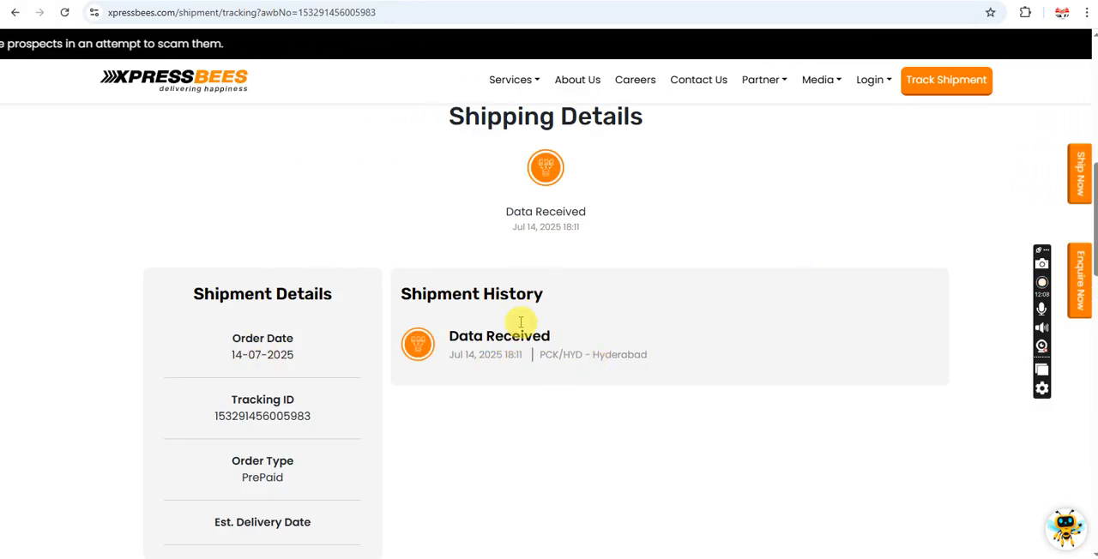
left_click_drag(580, 226, 515, 228)
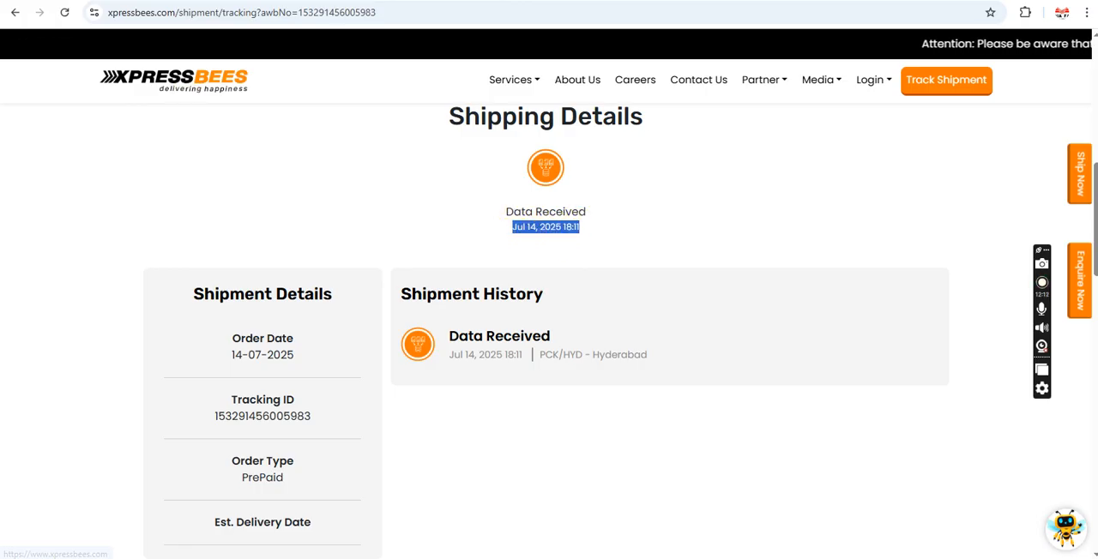
left_click(180, 1)
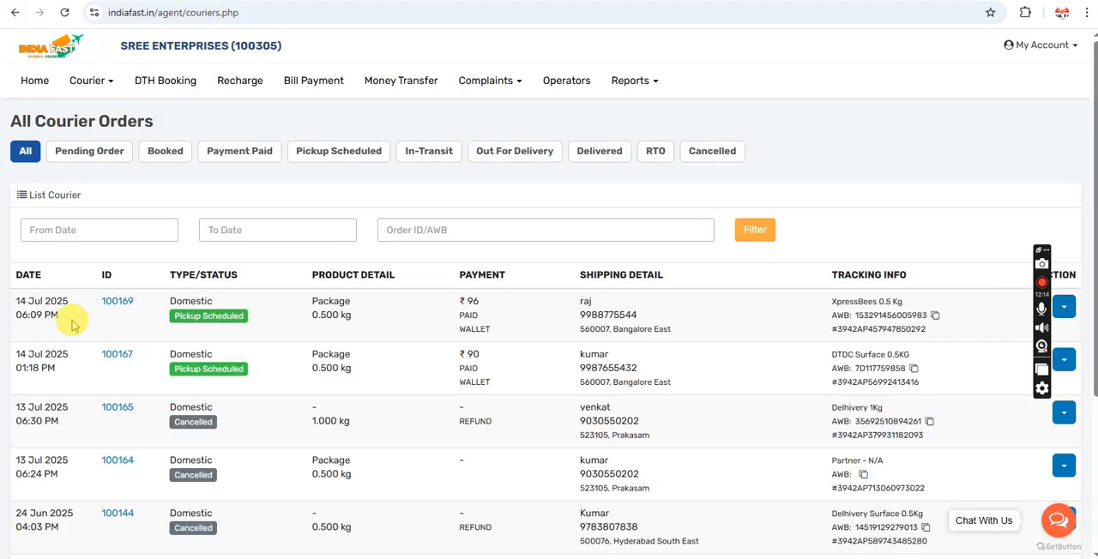
Step: Compare the newest order's booking time with the status and shipment history on the XpressBees tracking page, and return to the India Fast orders list
left_click_drag(67, 319, 13, 314)
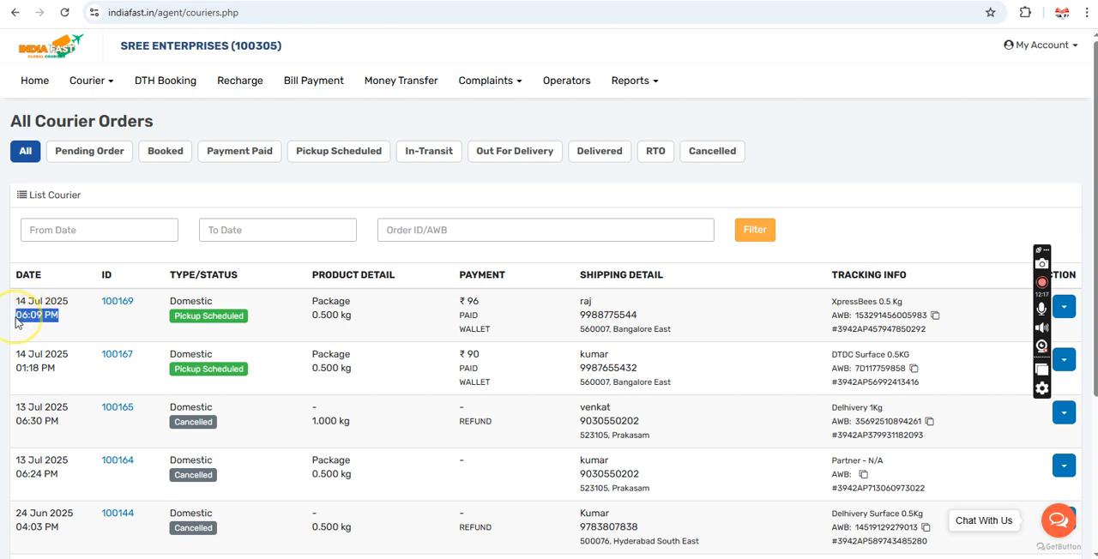
left_click(330, 1)
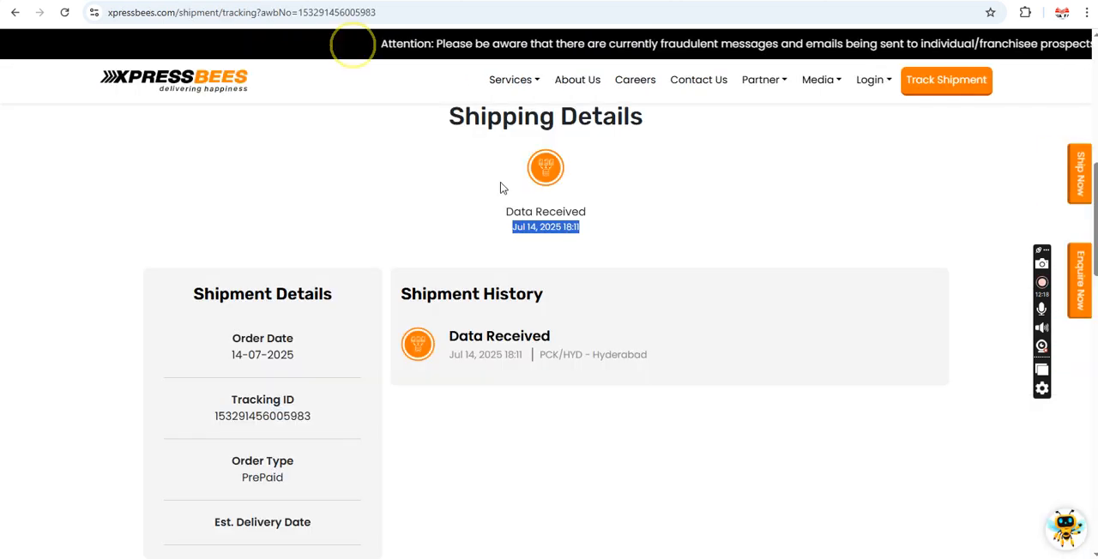
left_click(581, 255)
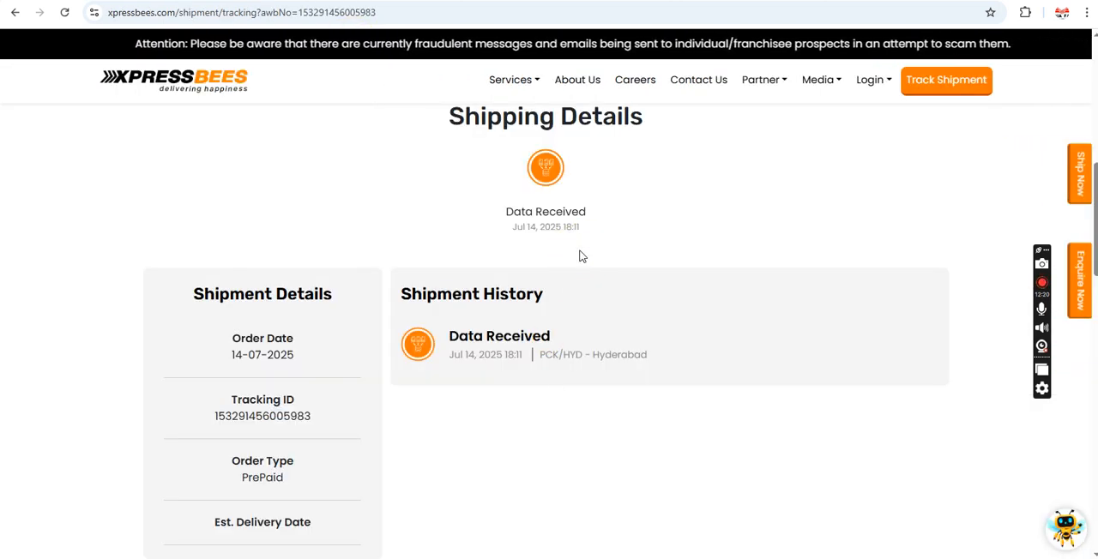
left_click_drag(459, 336, 562, 377)
left_click(655, 245)
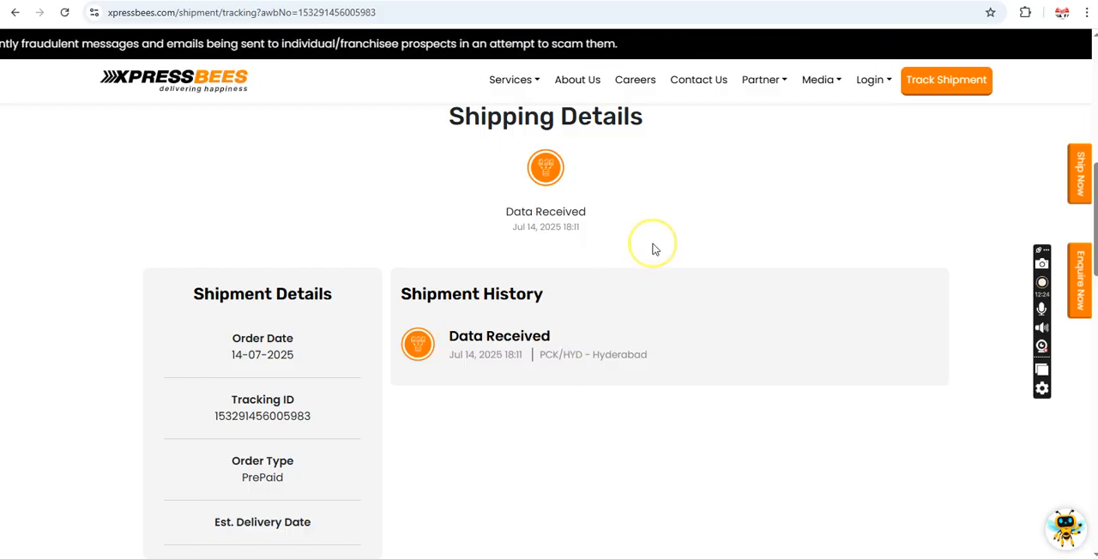
left_click(202, 0)
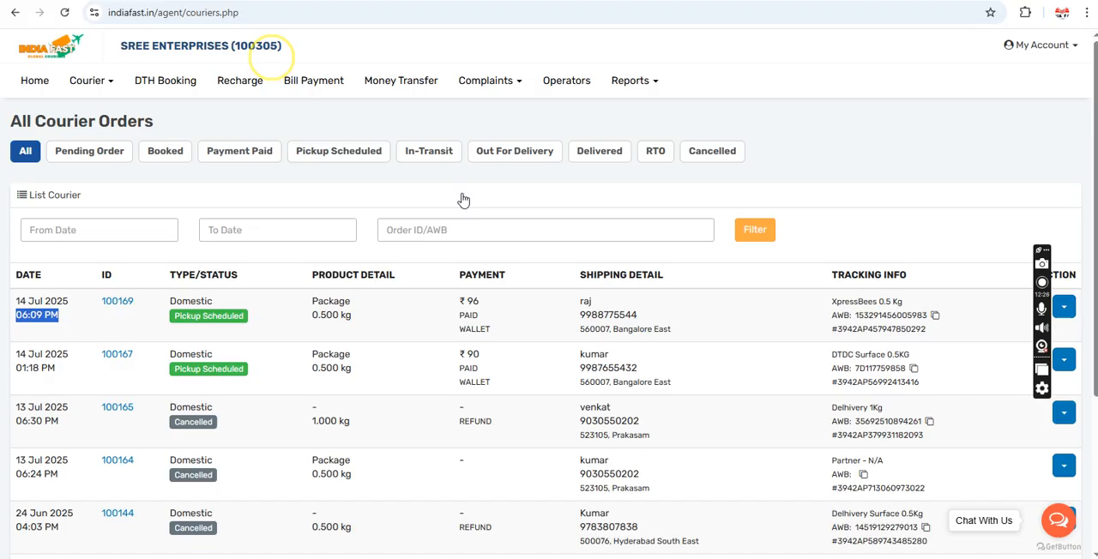
Step: Check the order ID and AWB number of the newest order in All Courier Orders
left_click(542, 281)
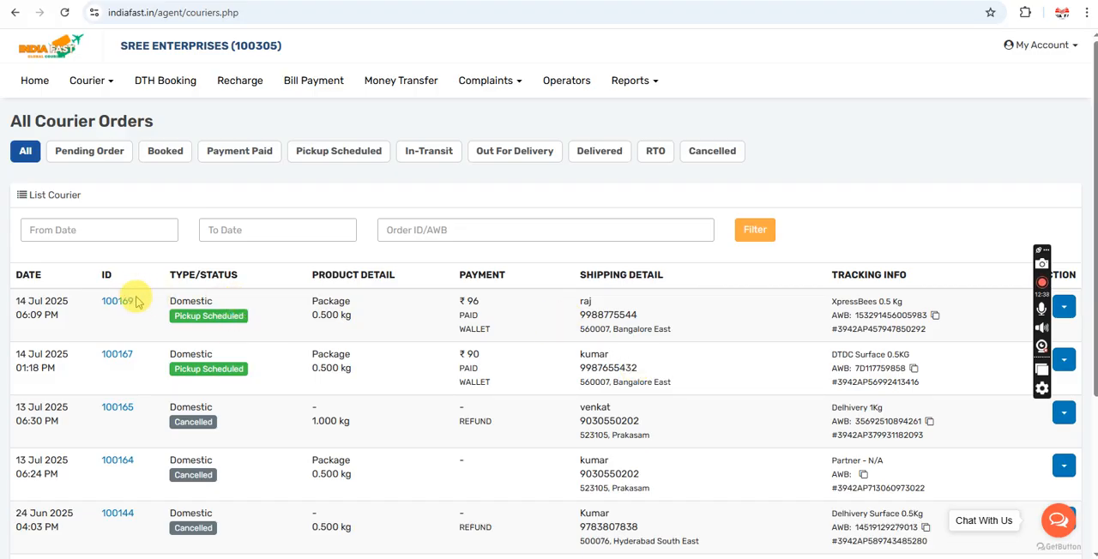
left_click_drag(137, 302, 88, 300)
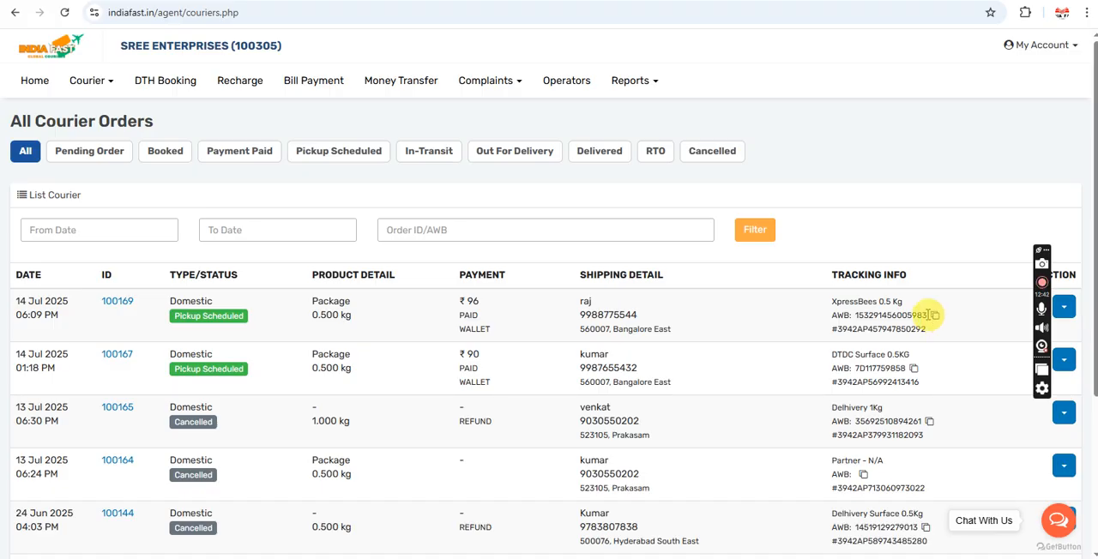
left_click_drag(929, 315, 856, 315)
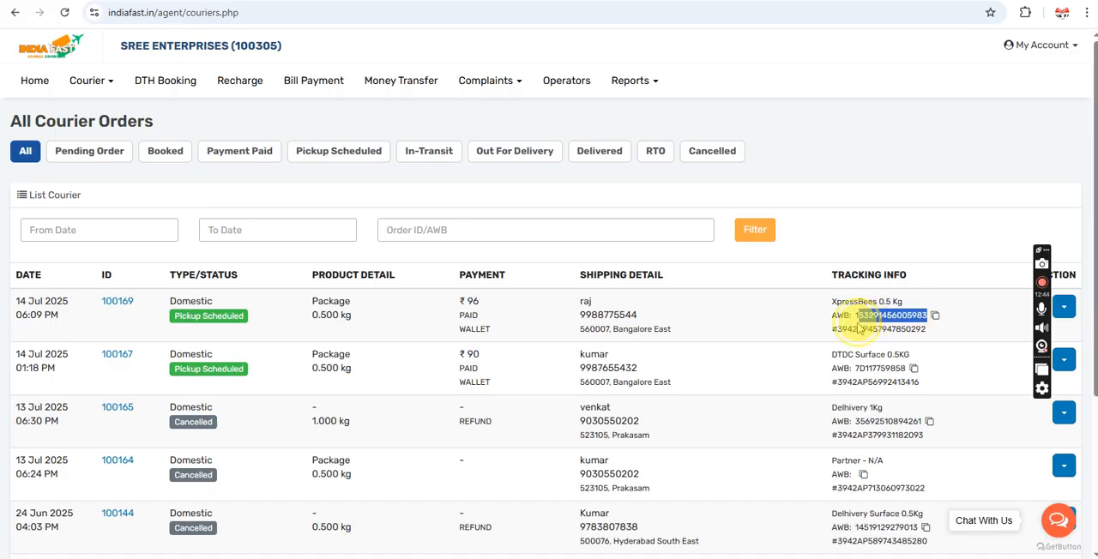
left_click(857, 230)
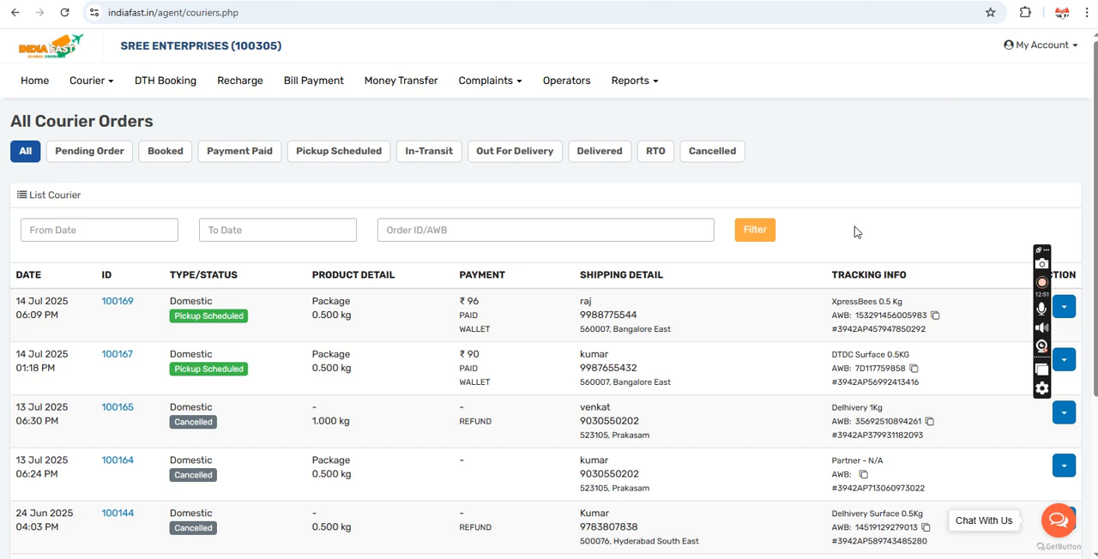
Step: Open the newest order's detail view and review its information and the paid amount
left_click(1063, 319)
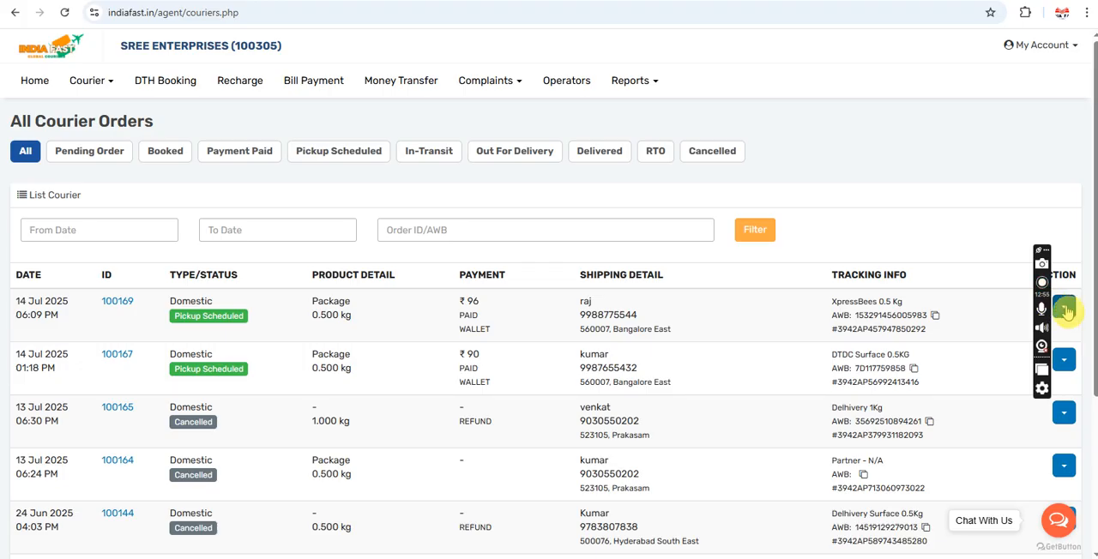
left_click(1065, 310)
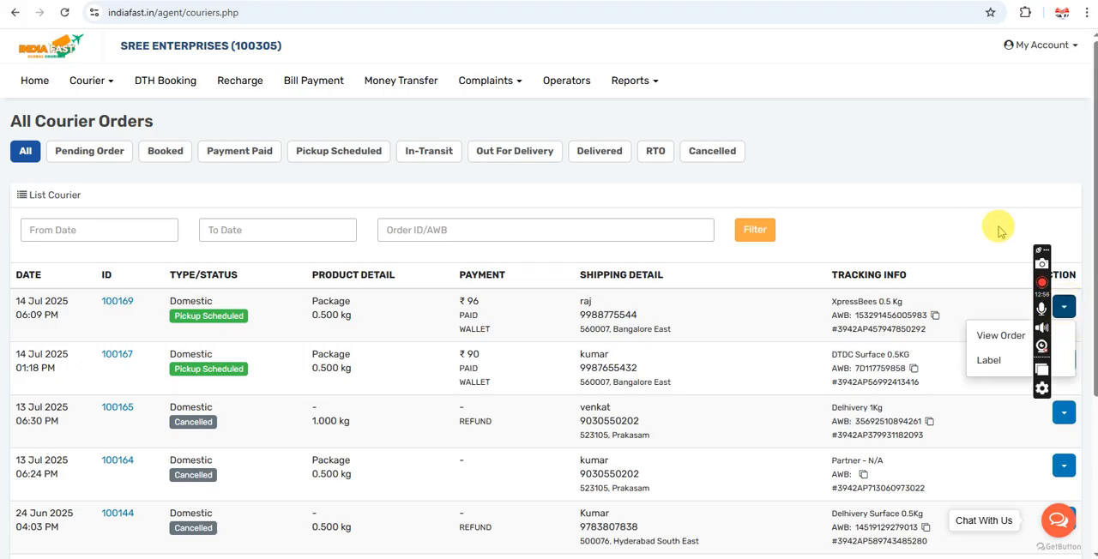
left_click(993, 342)
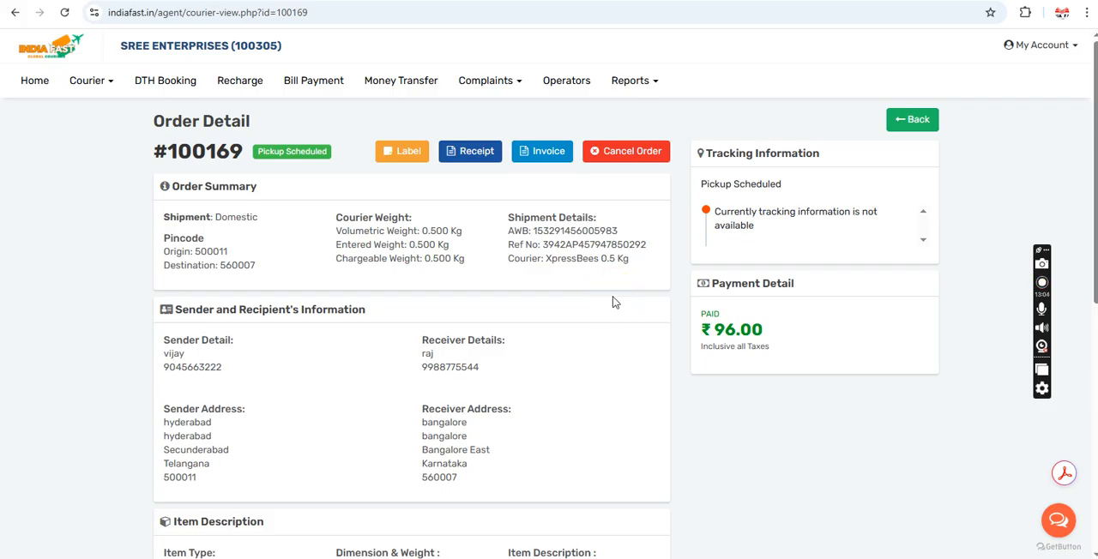
scroll(613, 302, "down", 2)
scroll(612, 302, "down", 2)
scroll(612, 302, "up", 4)
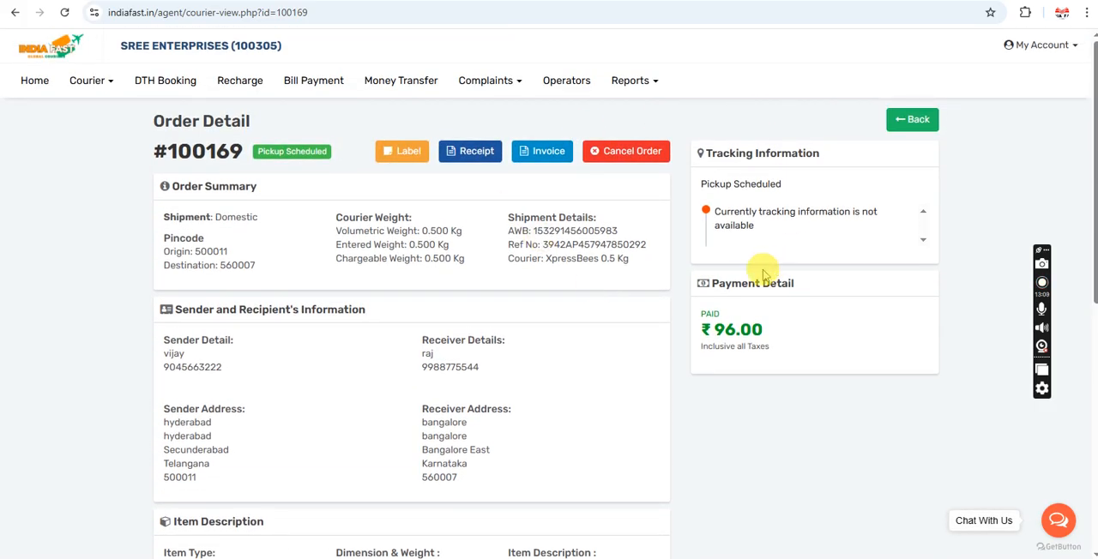
triple_click(729, 333)
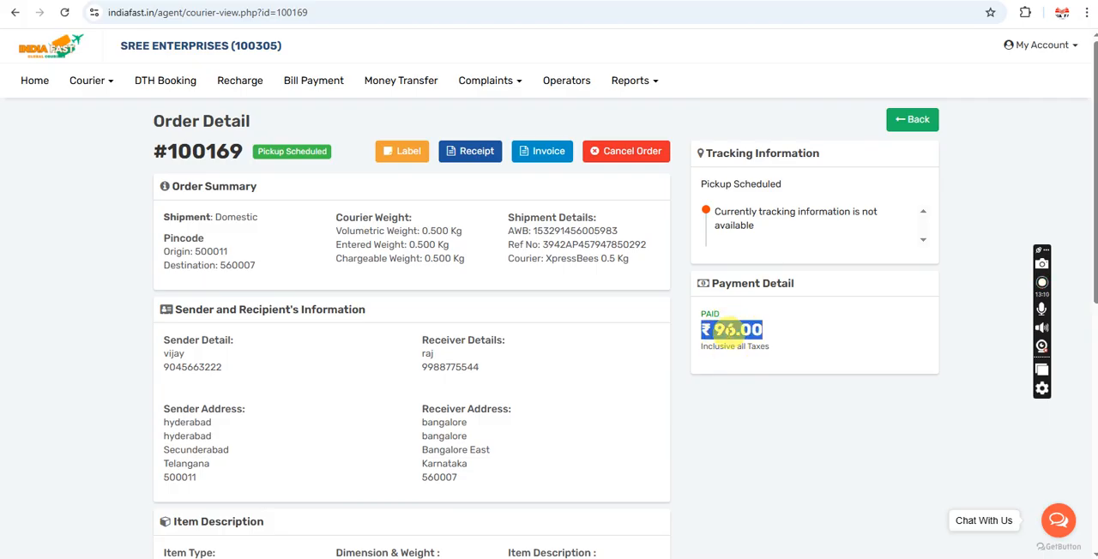
left_click(807, 302)
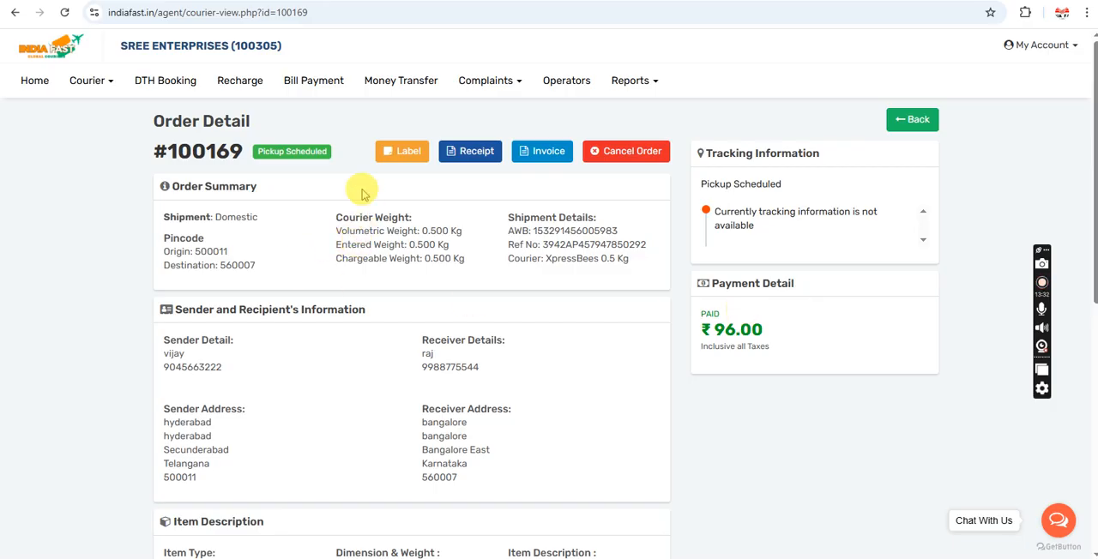
Step: Open the order's shipping label, check its print preview and cancel printing
left_click(398, 153)
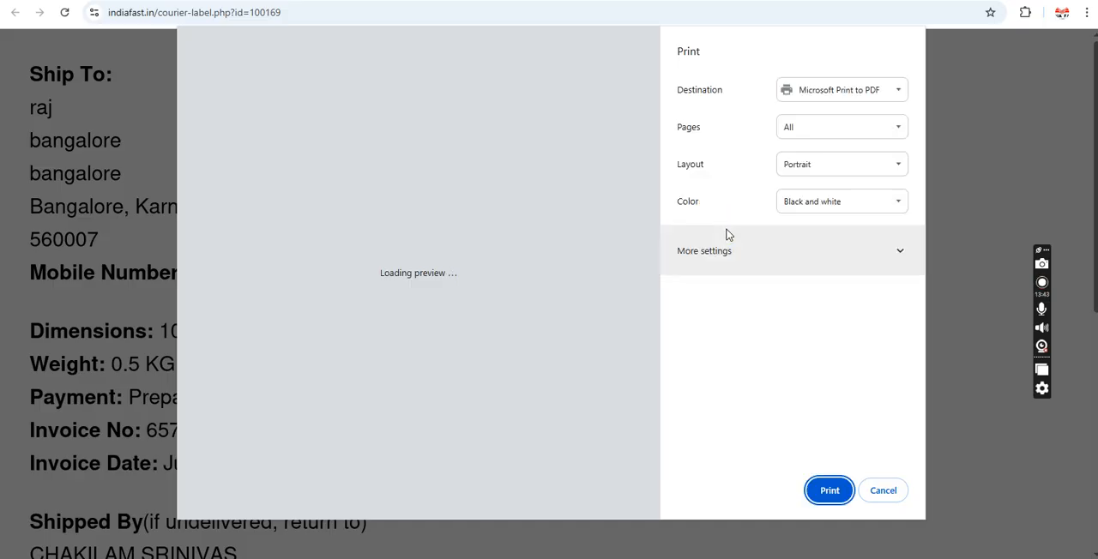
left_click(728, 235)
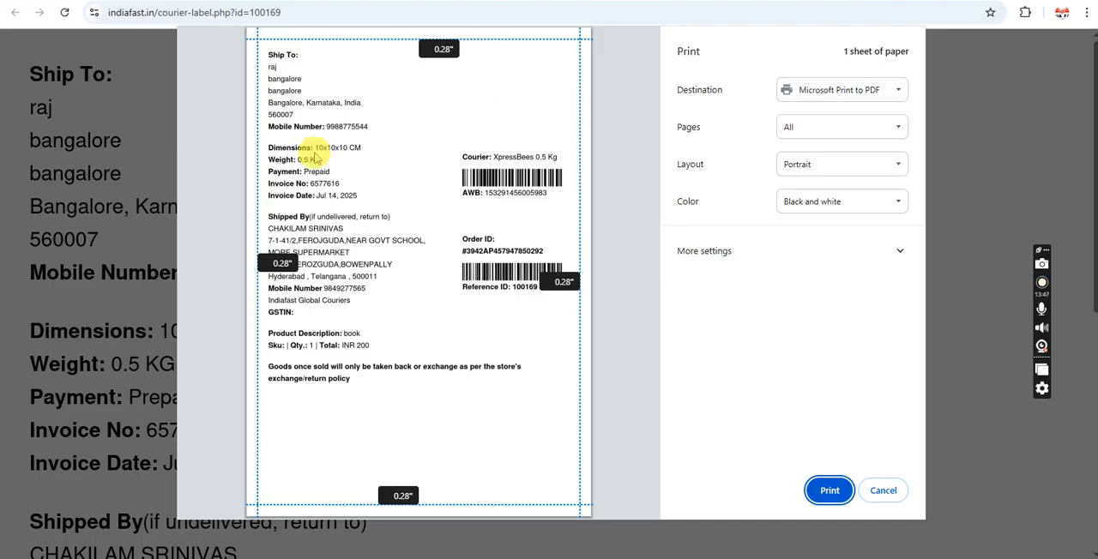
left_click(883, 491)
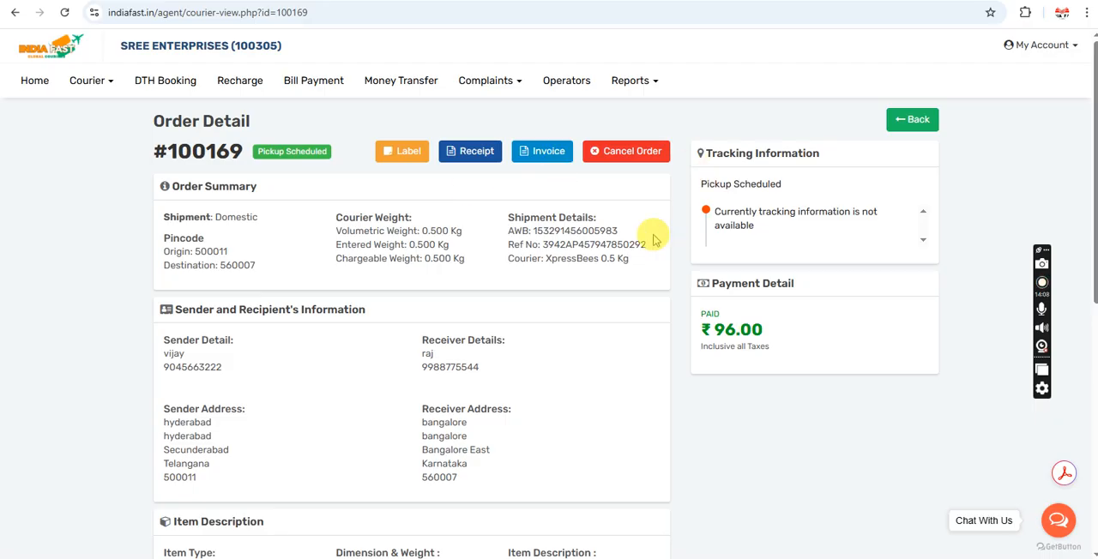
Step: Check the courier partner named under Shipment Details in the order summary
triple_click(565, 260)
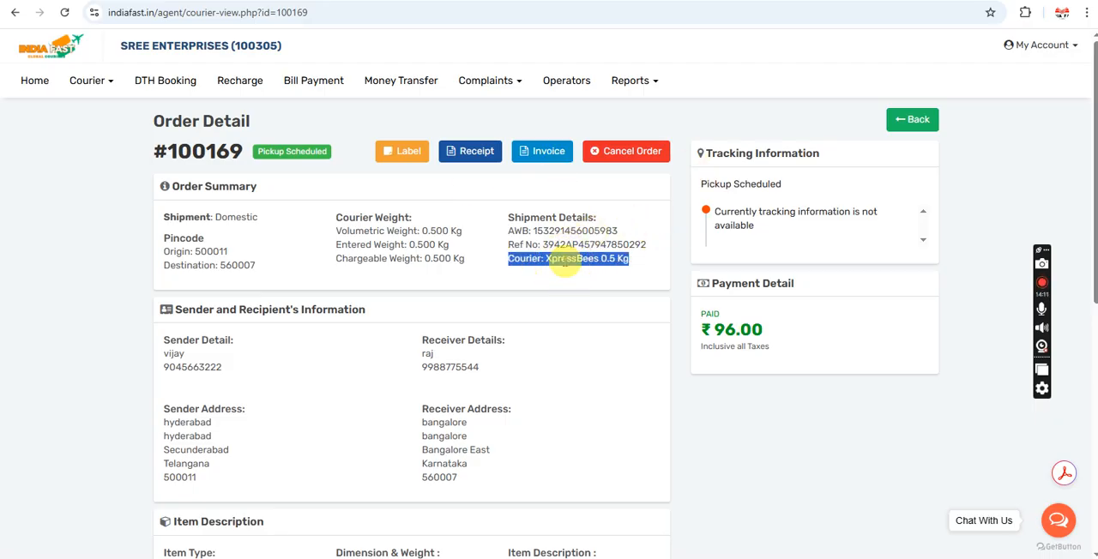
left_click(558, 285)
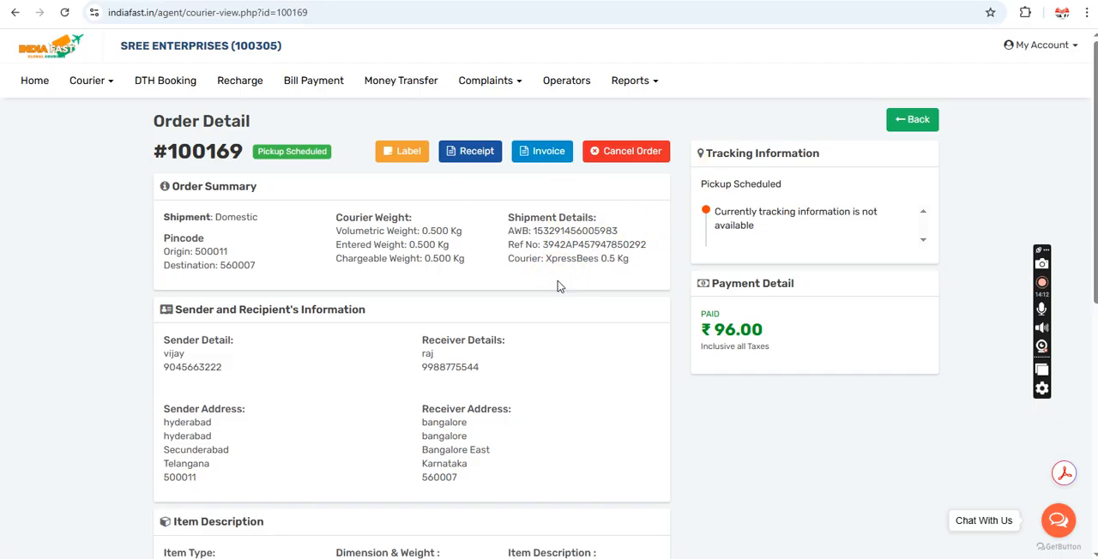
double_click(563, 260)
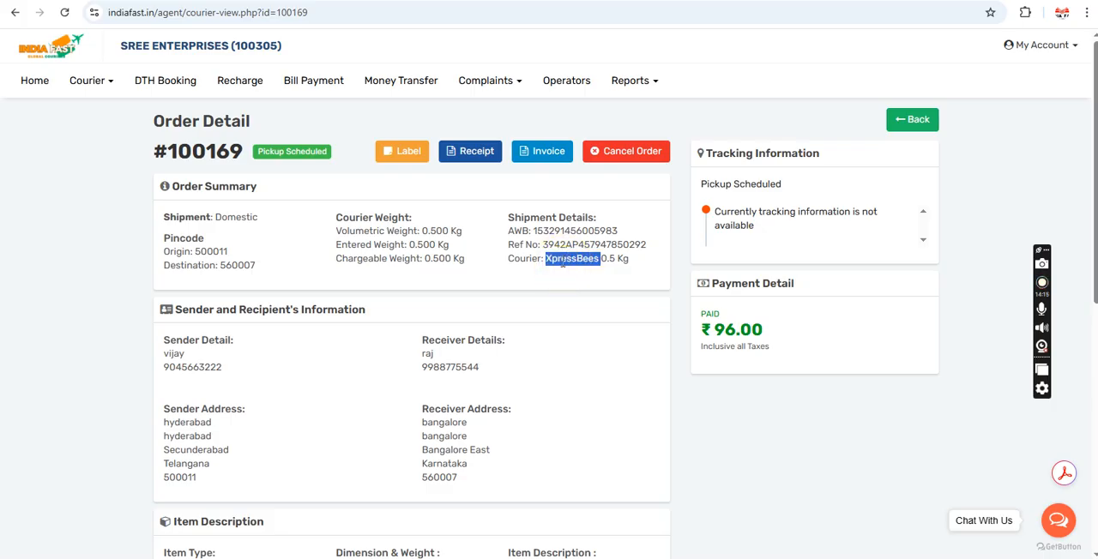
left_click(469, 192)
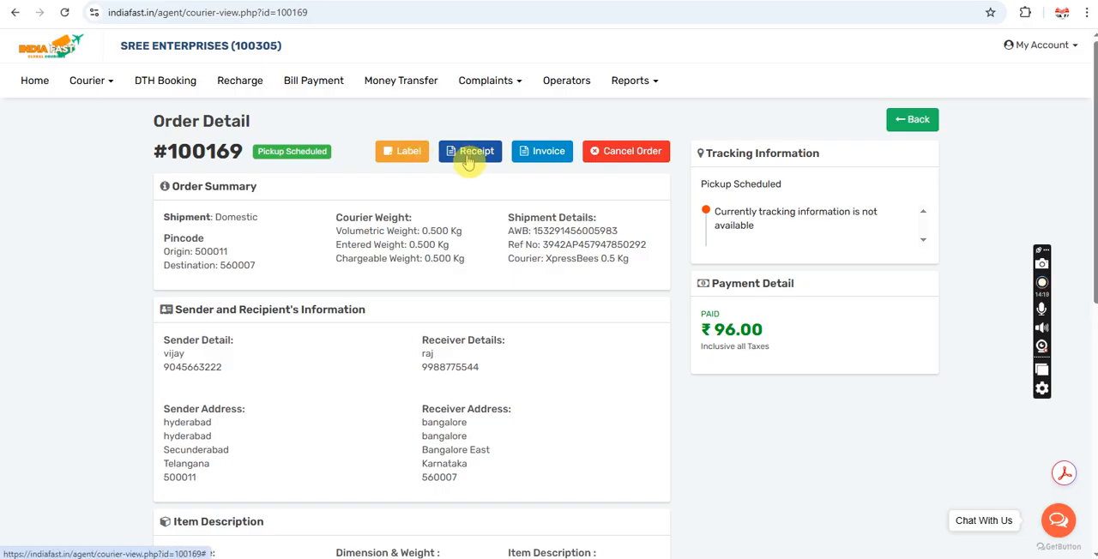
Step: Create a receipt for the order with a commission/margin of 20 added to the courier charges
left_click(468, 162)
left_click(465, 155)
left_click(377, 125)
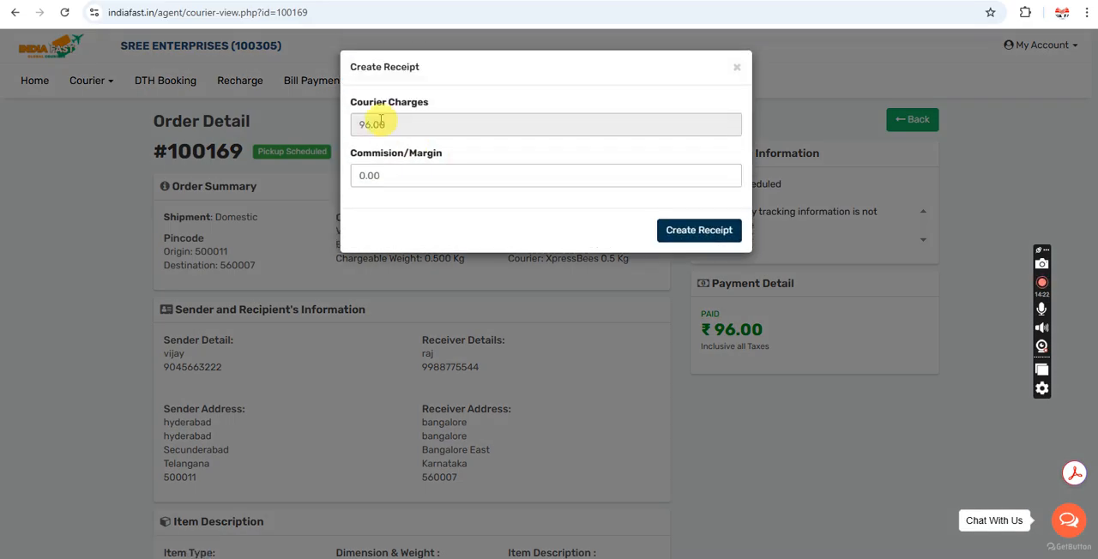
double_click(382, 124)
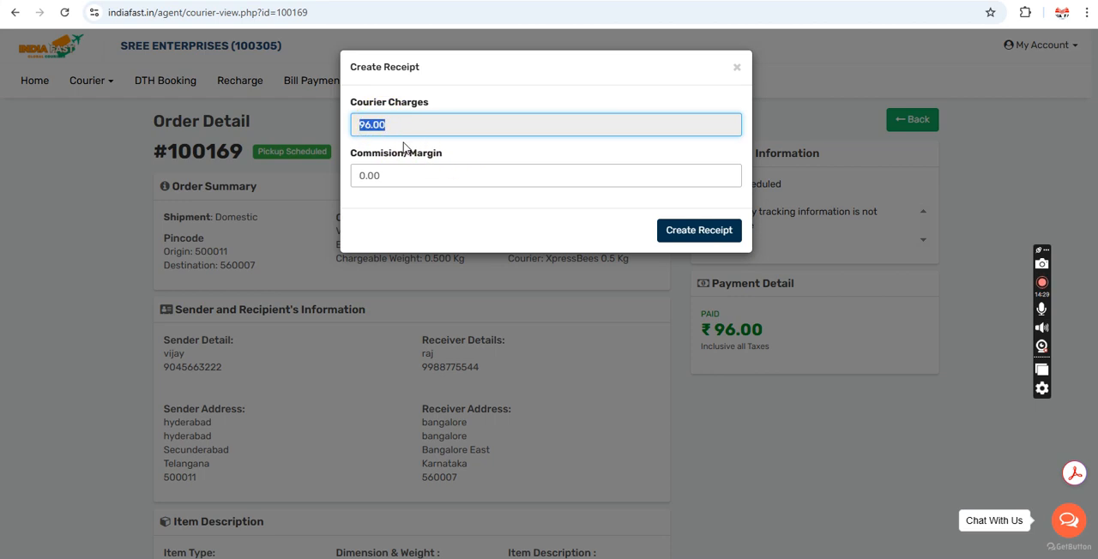
double_click(398, 179)
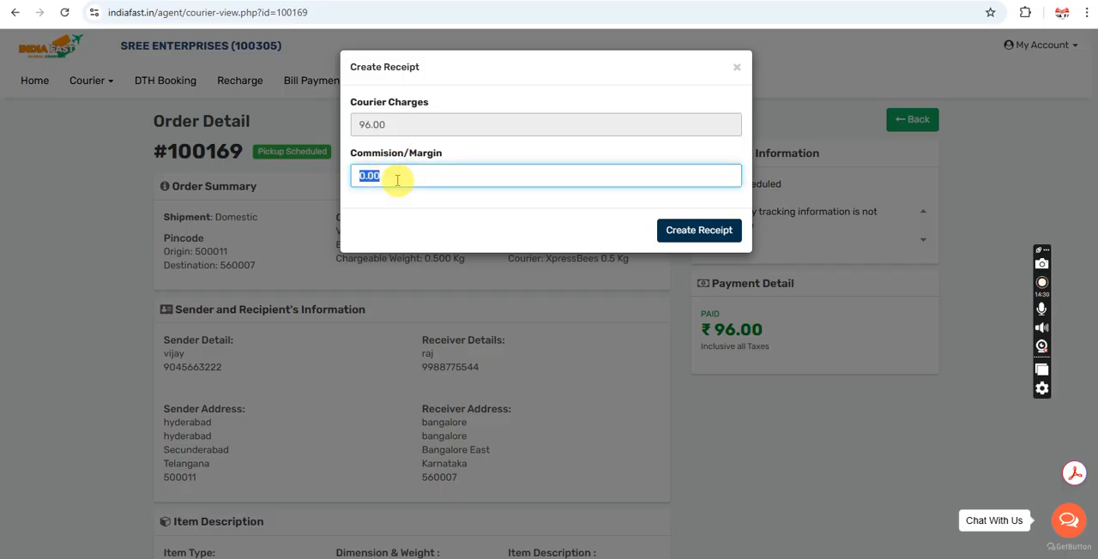
type("20")
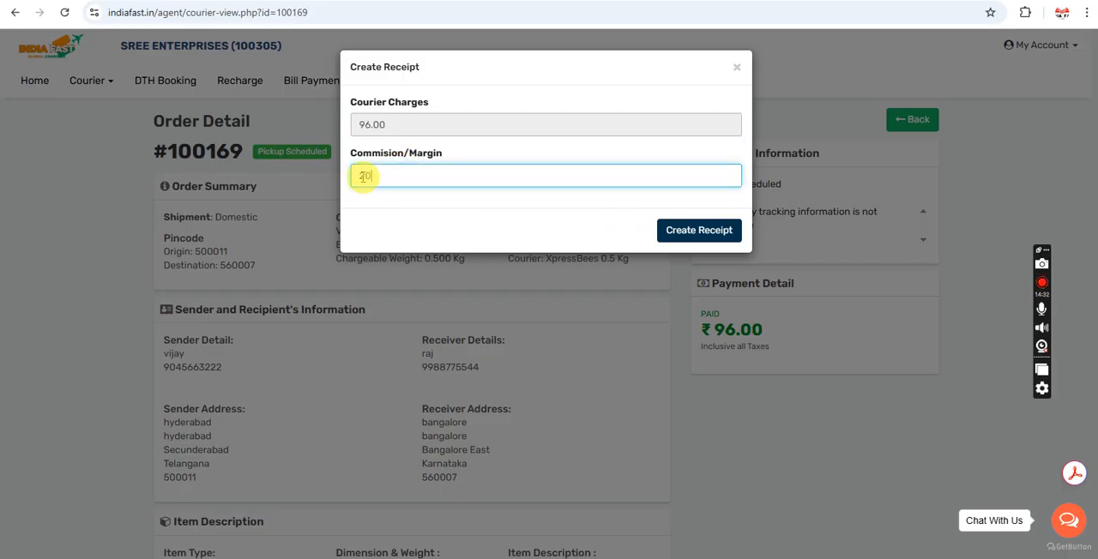
double_click(373, 124)
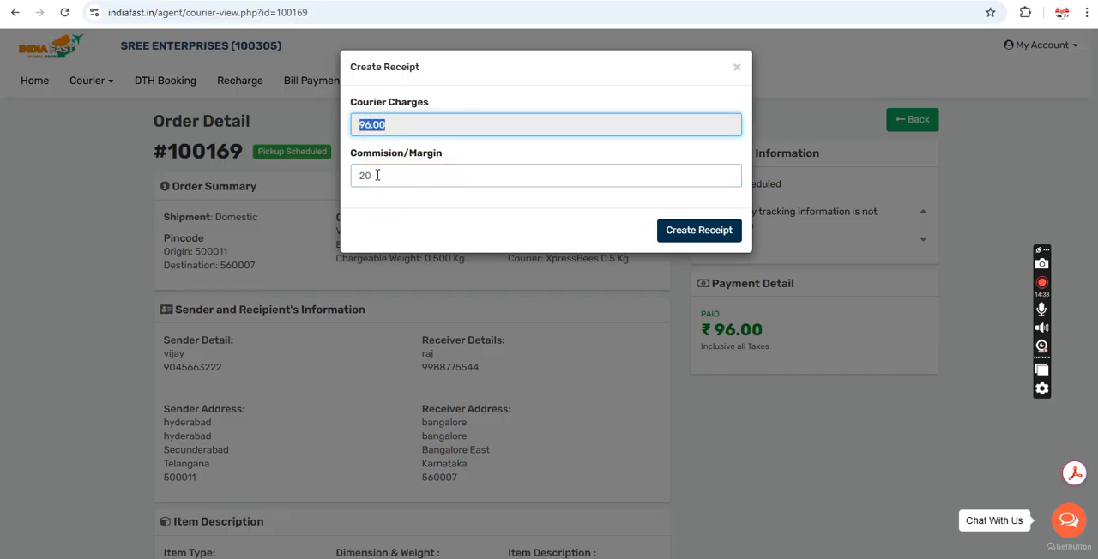
left_click(698, 240)
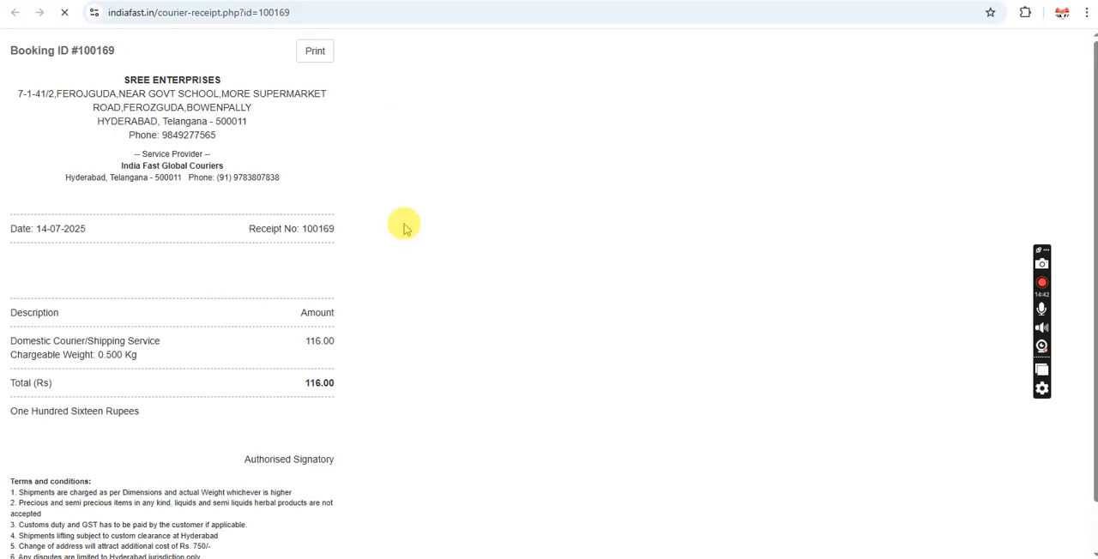
Step: Preview the receipt for printing, check its service amount and receipt number, and close the receipt page
left_click(314, 53)
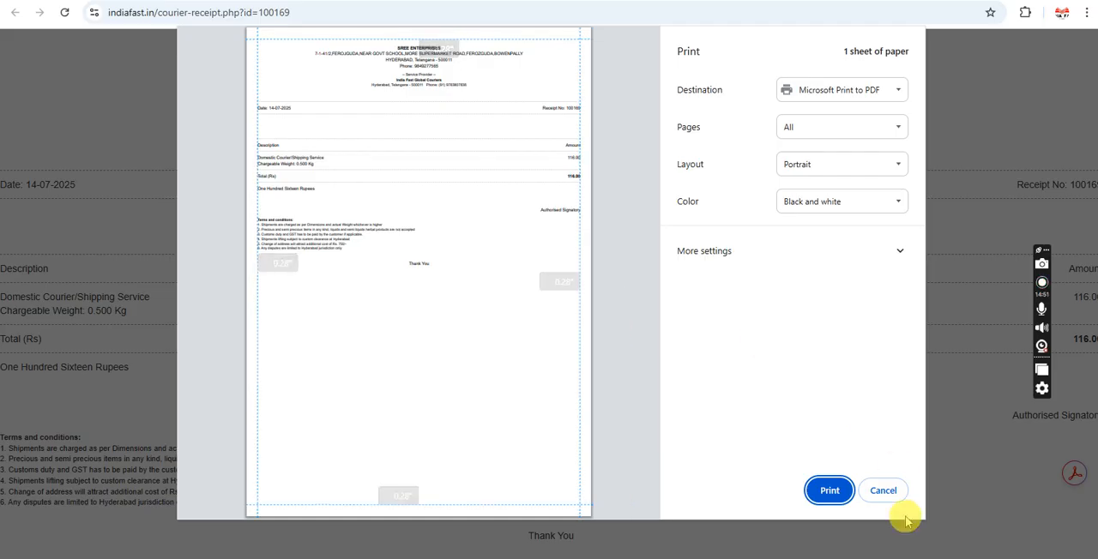
left_click(889, 497)
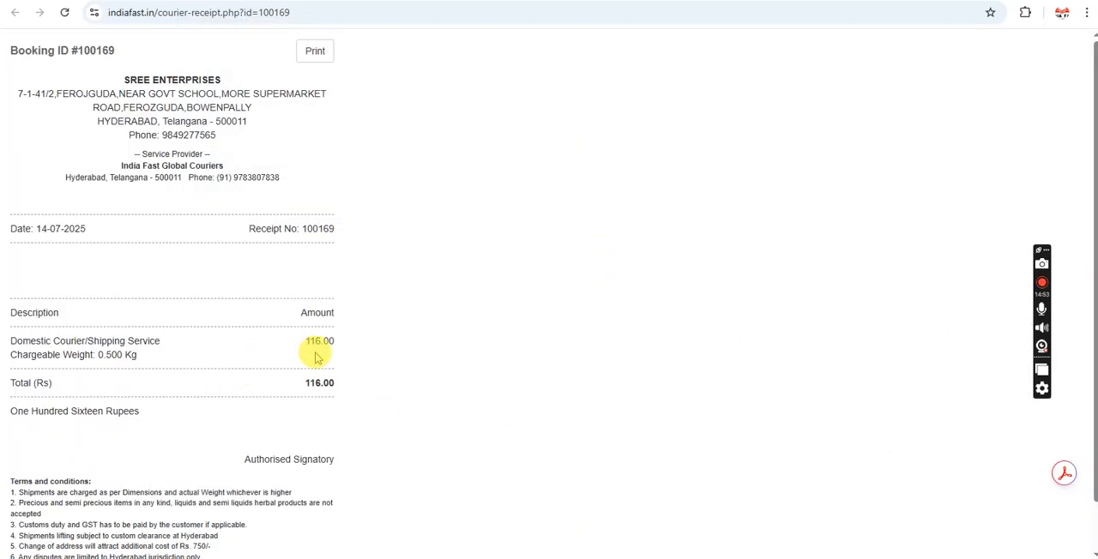
left_click_drag(333, 341, 11, 313)
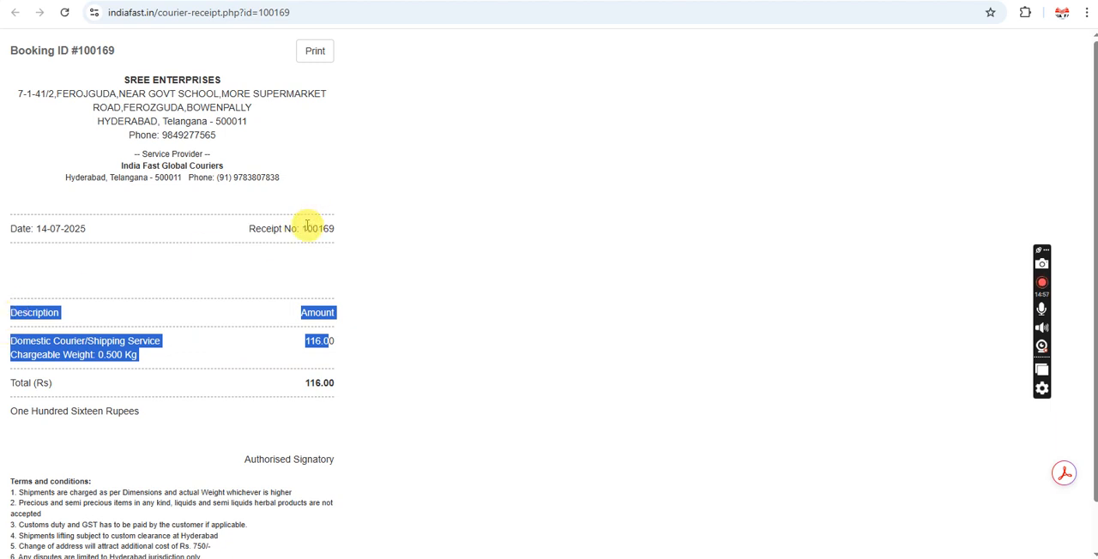
left_click_drag(304, 228, 341, 232)
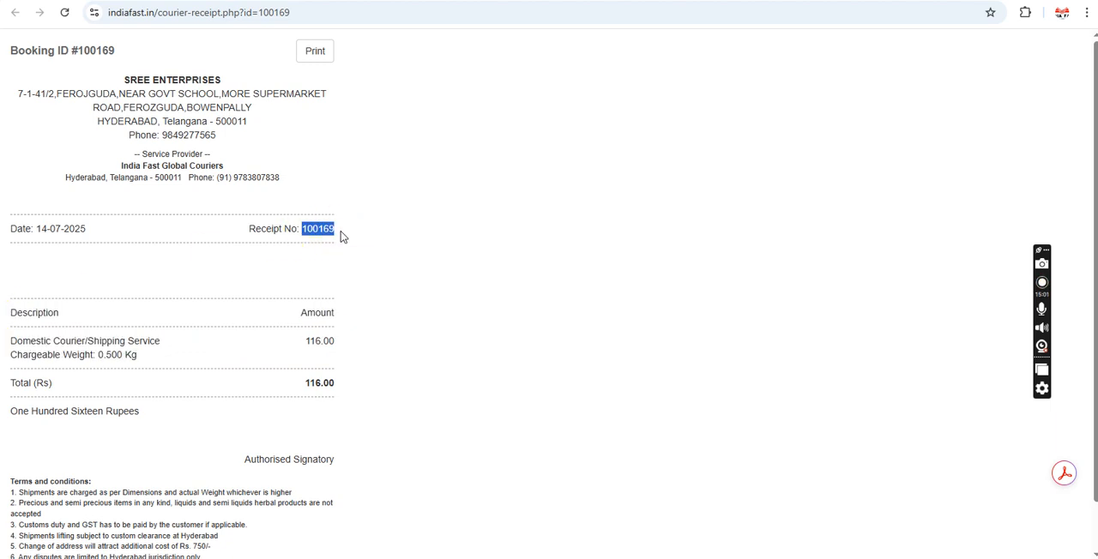
double_click(310, 229)
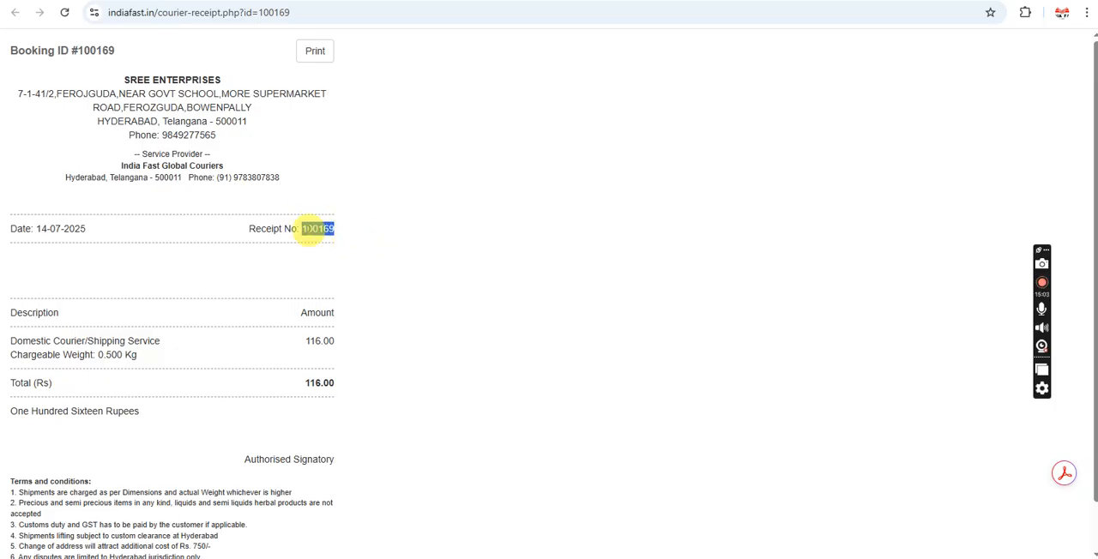
left_click(311, 228)
left_click(325, 50)
key("ctrl+w")
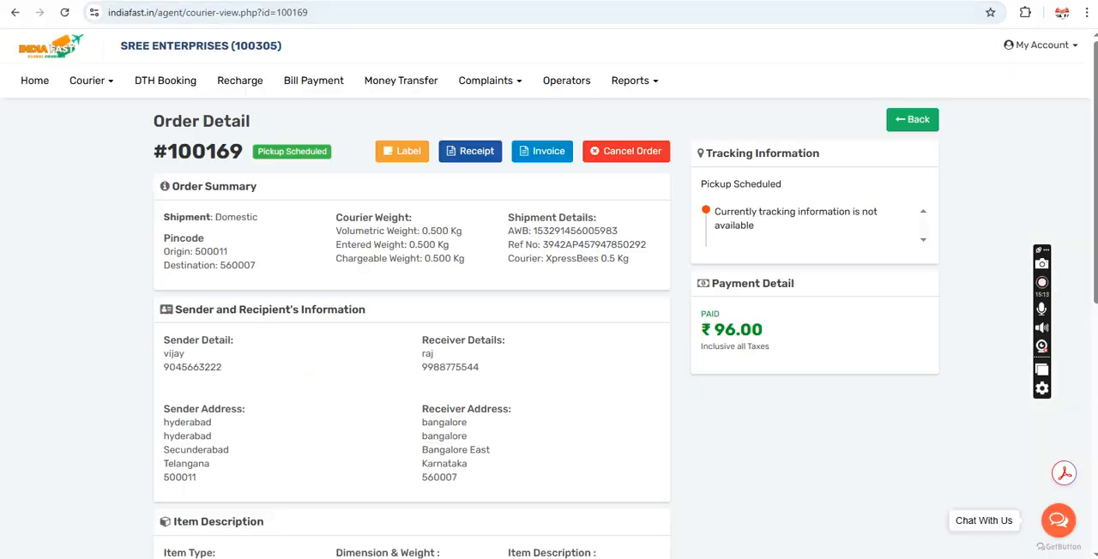
Step: Open the order's invoice from its detail page
left_click(549, 154)
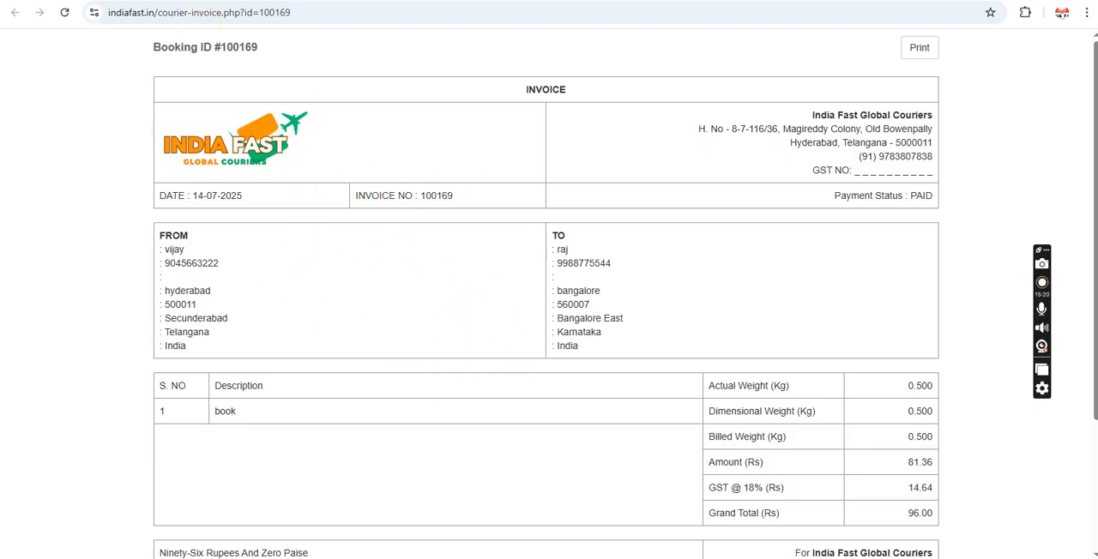
Step: Close the invoice and review the receiver's phone number, item details and courier partner on the order's detail page
key("ctrl+w")
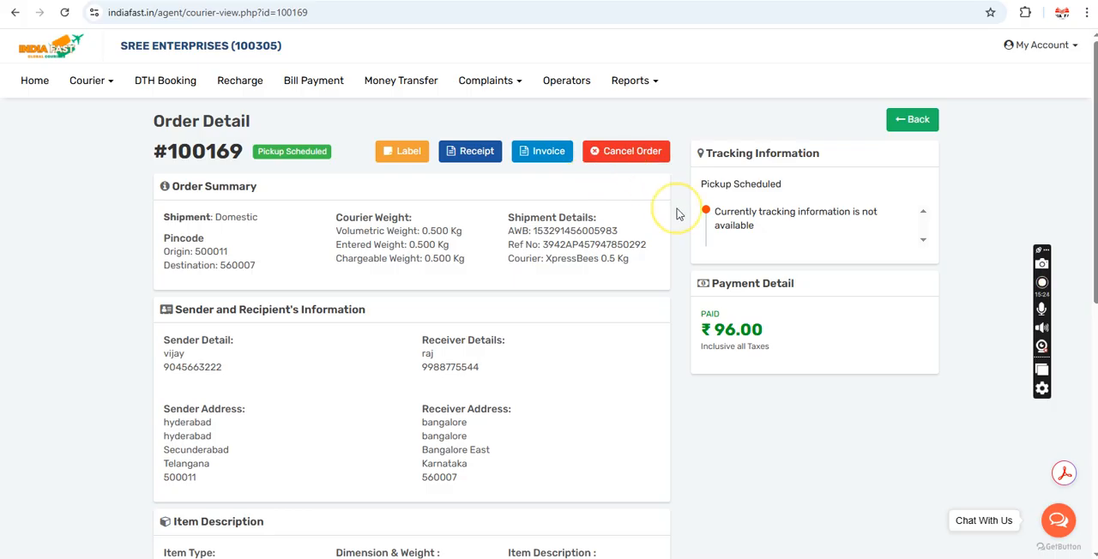
double_click(442, 367)
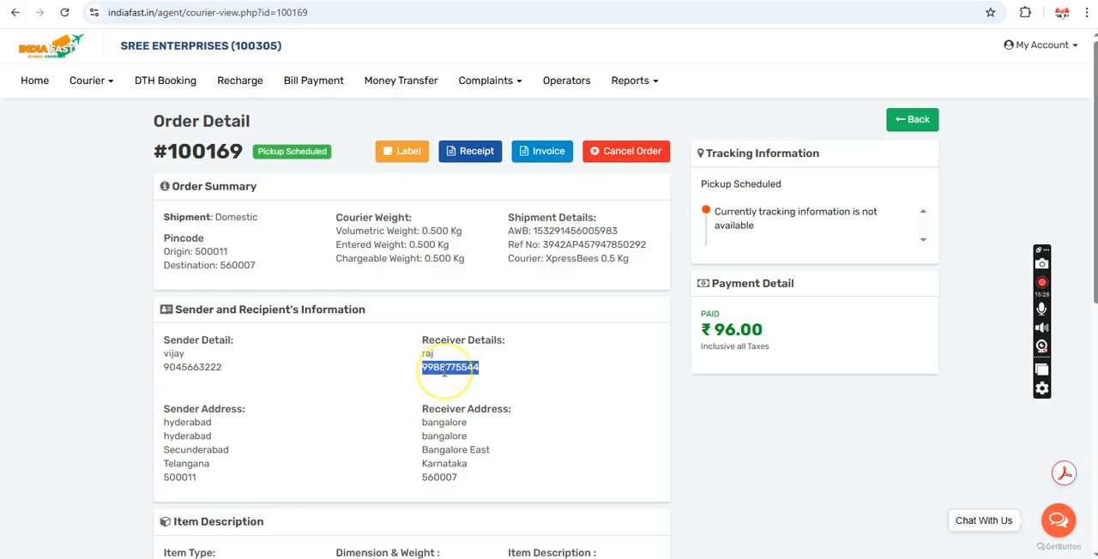
left_click(521, 312)
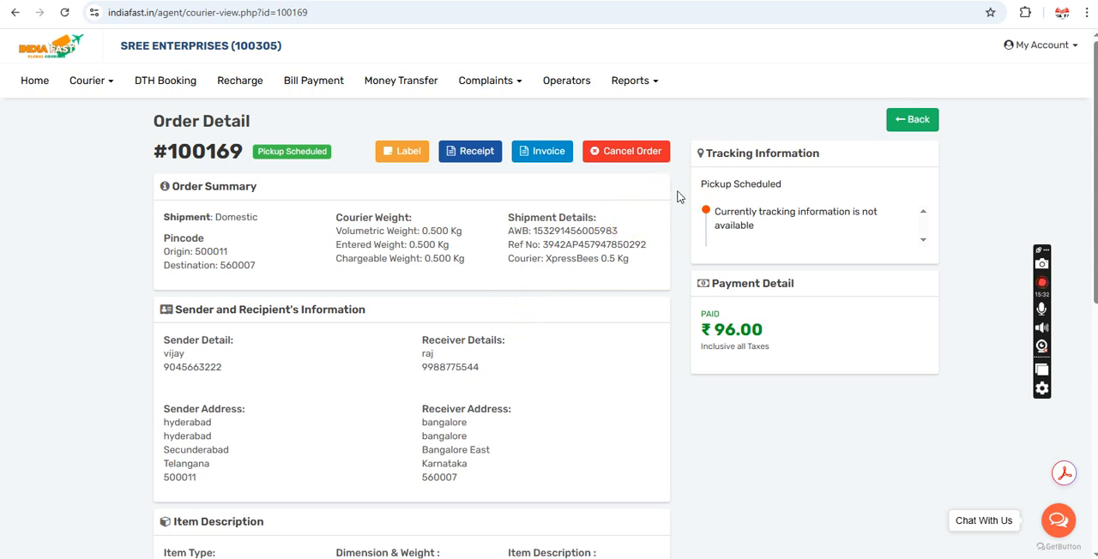
scroll(678, 197, "down", 3)
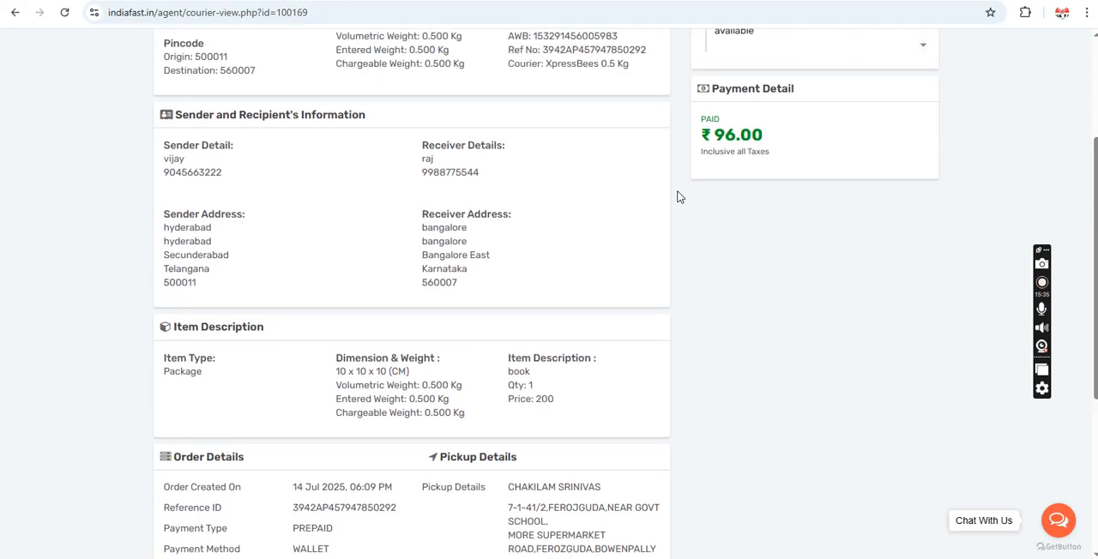
scroll(678, 198, "up", 3)
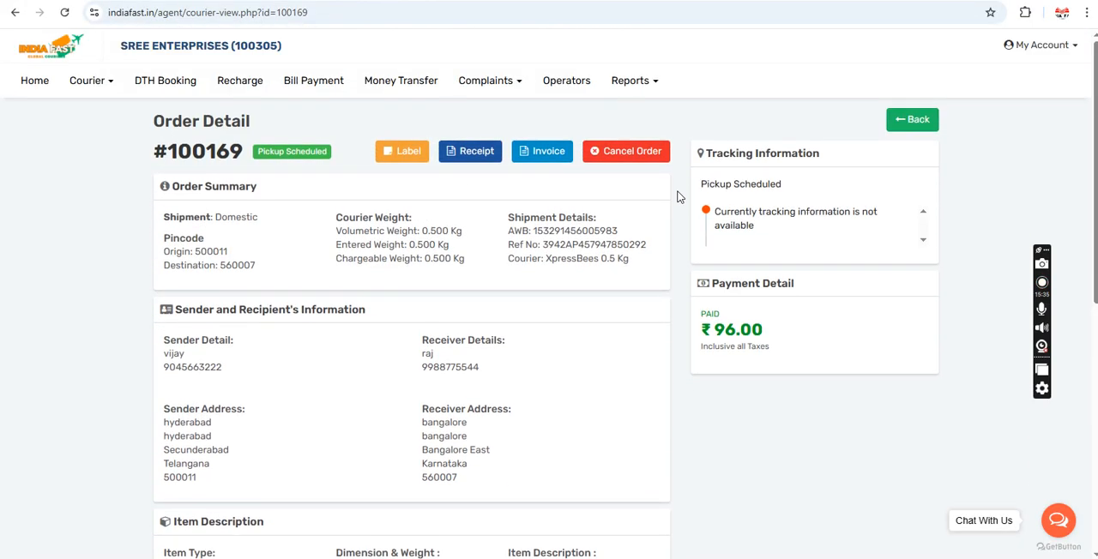
triple_click(562, 257)
left_click(589, 280)
Step: Return to the home dashboard and open the list of all courier orders
left_click(38, 85)
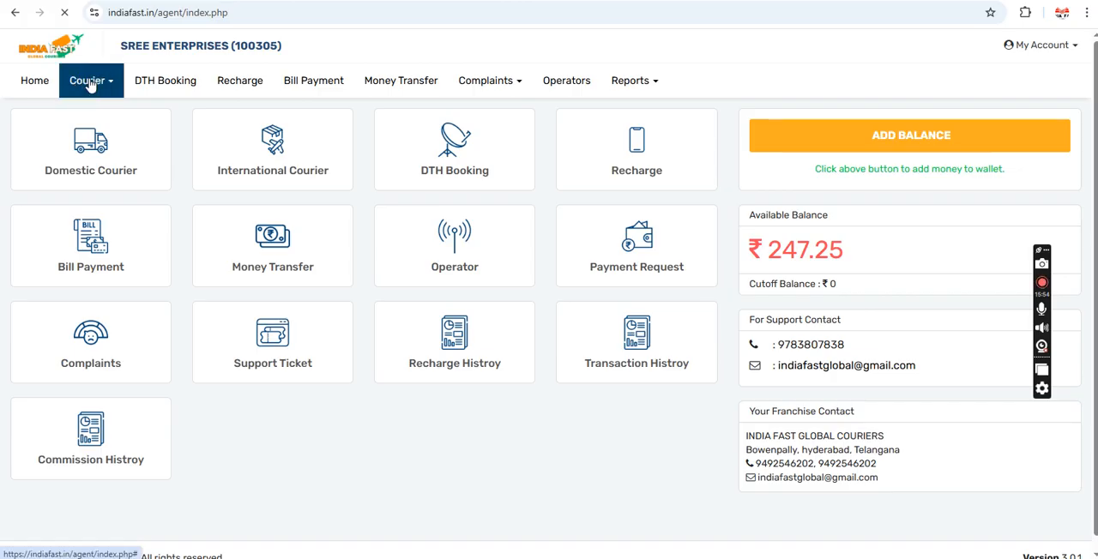
left_click(96, 93)
left_click(91, 115)
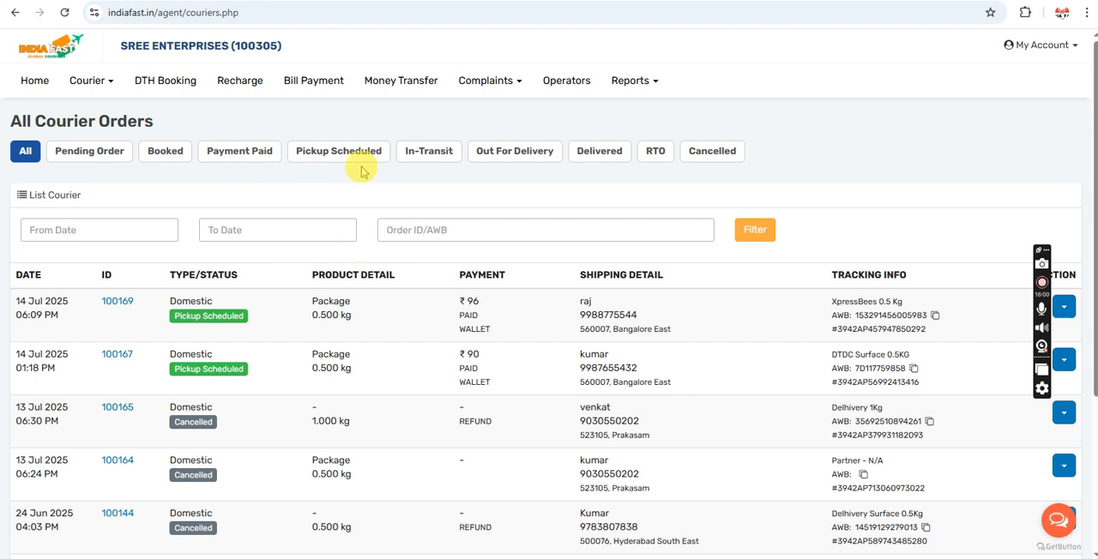
Step: Open the commission report and examine the entry for the latest Secunderabad to Bangalore East courier
left_click(629, 86)
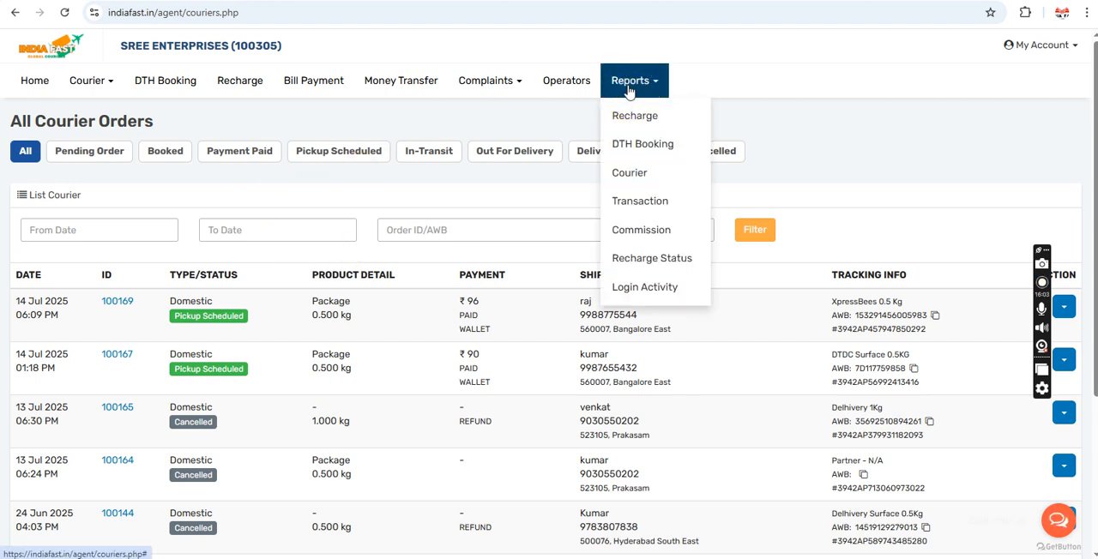
left_click(645, 231)
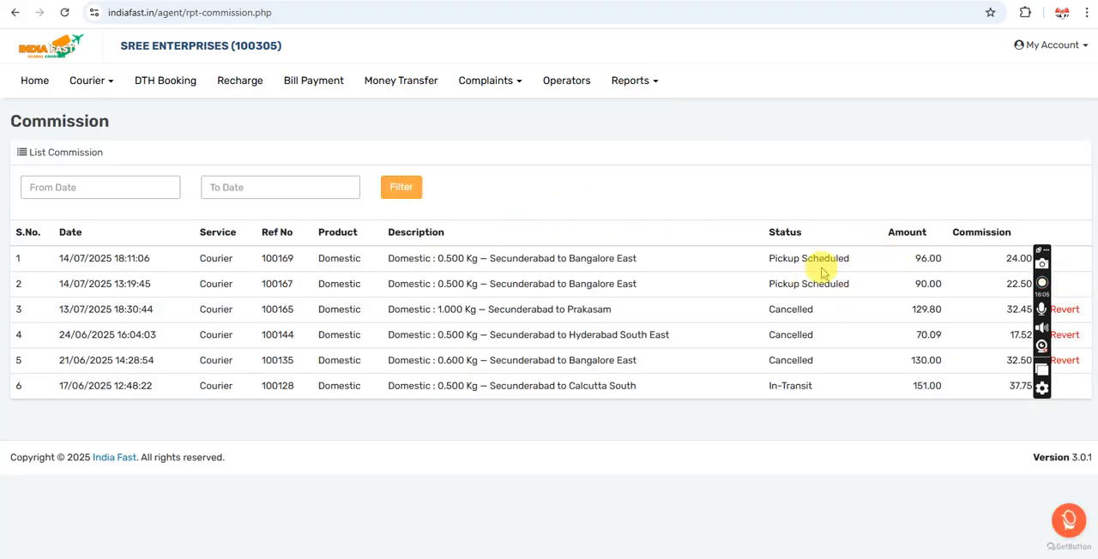
left_click_drag(592, 261, 1058, 254)
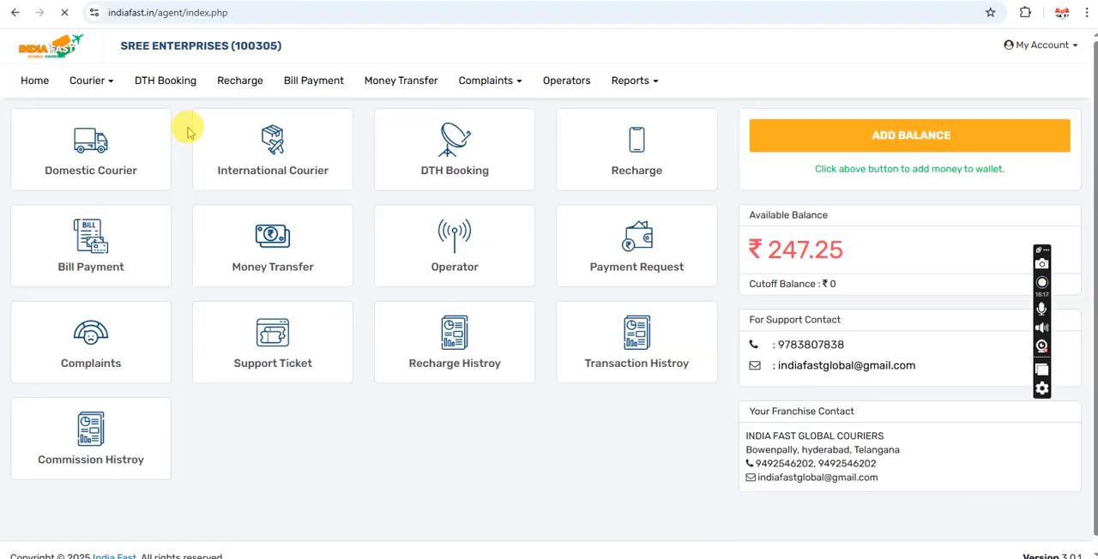
Step: Check the available wallet balance on the home dashboard
left_click(89, 81)
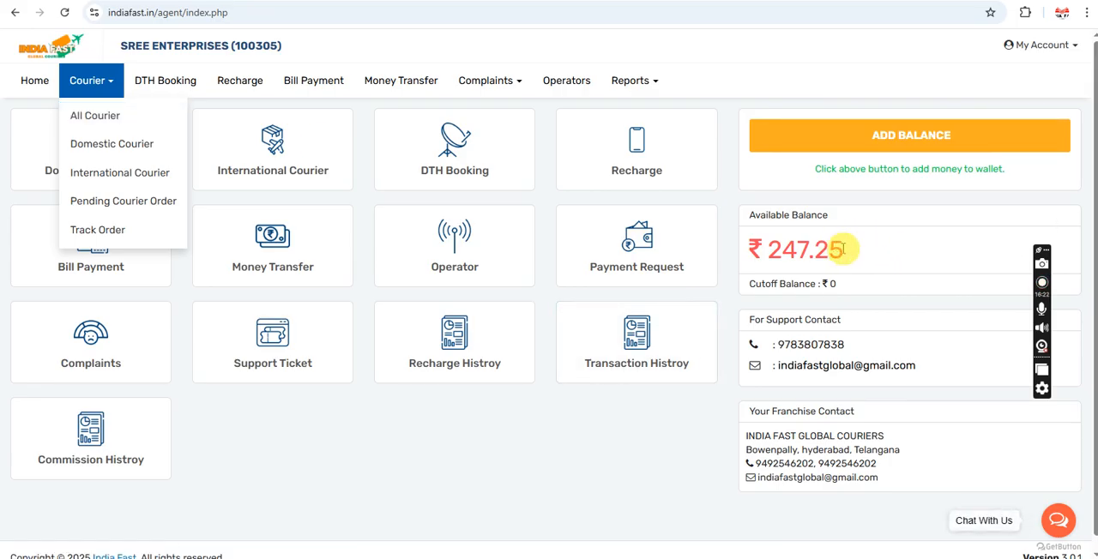
left_click_drag(842, 249, 770, 249)
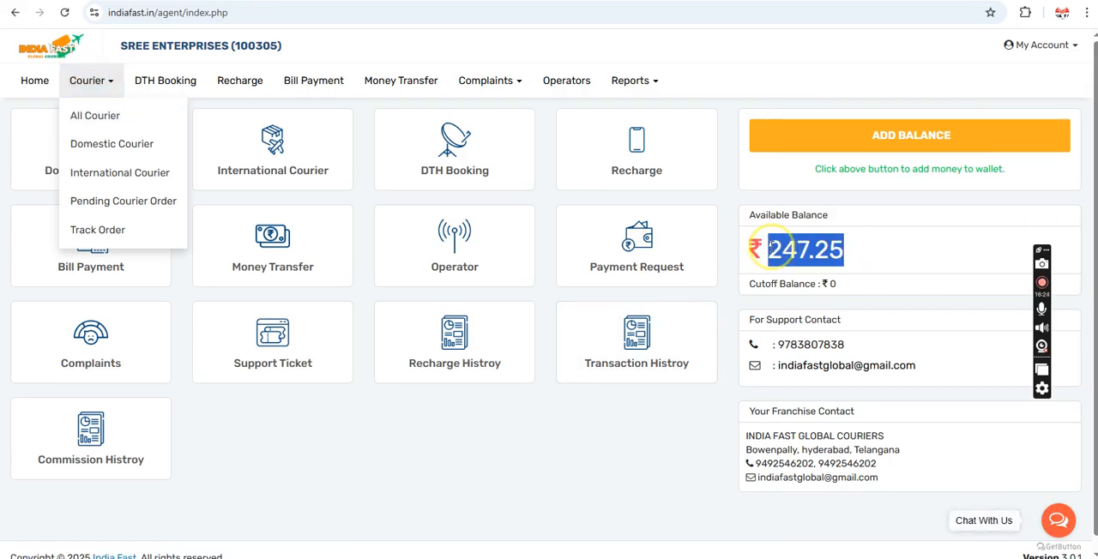
left_click(732, 200)
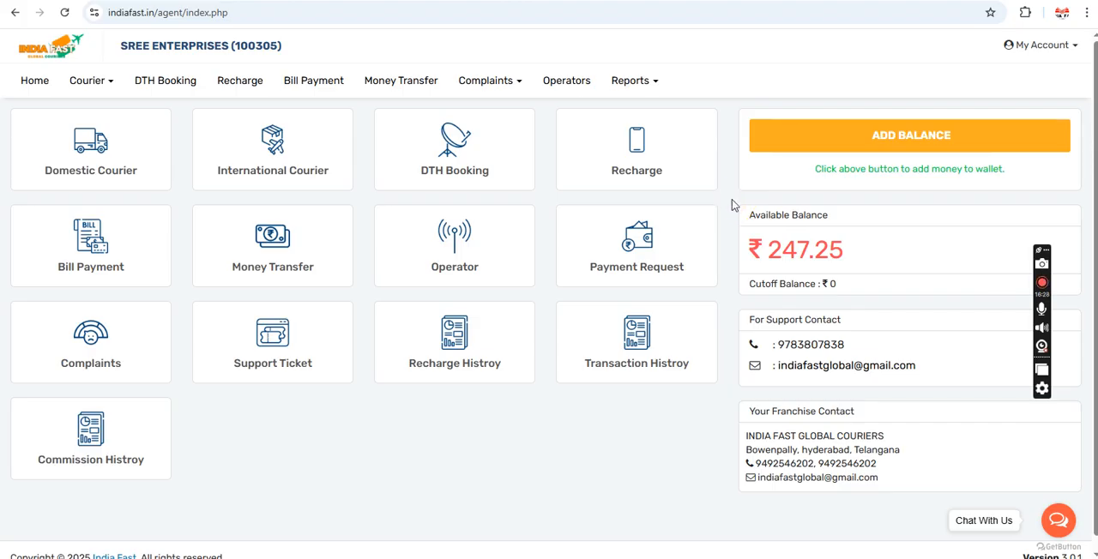
Step: Reopen the commission report and compare the amount and commission of the latest courier order
left_click(633, 80)
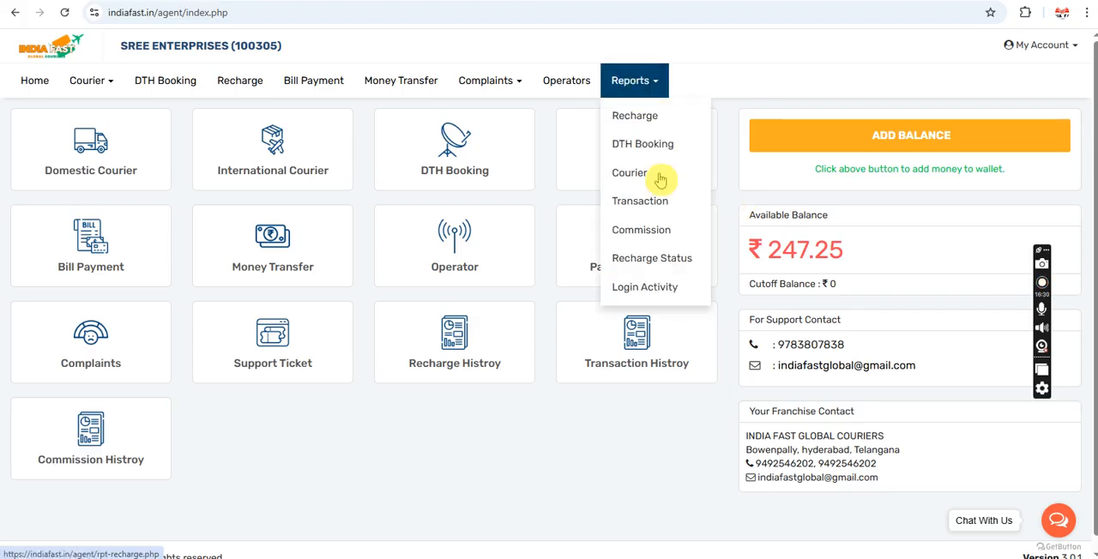
left_click(648, 232)
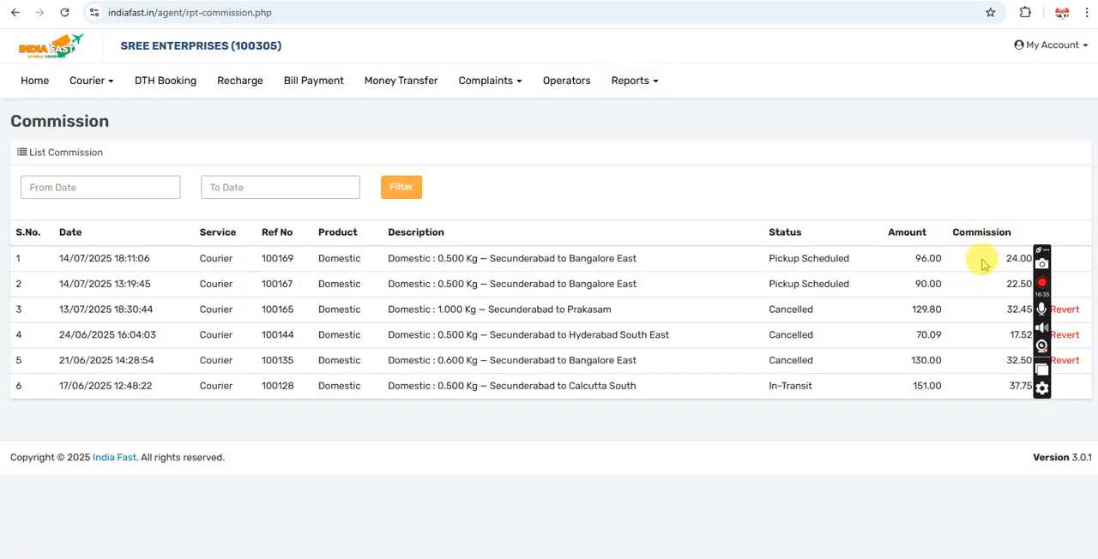
double_click(929, 258)
double_click(1019, 258)
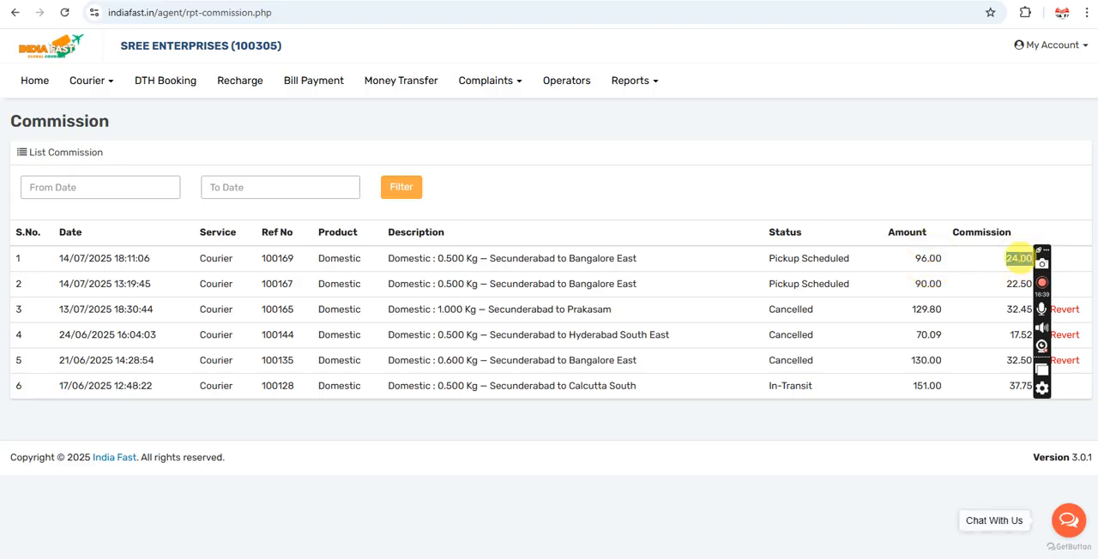
left_click(717, 185)
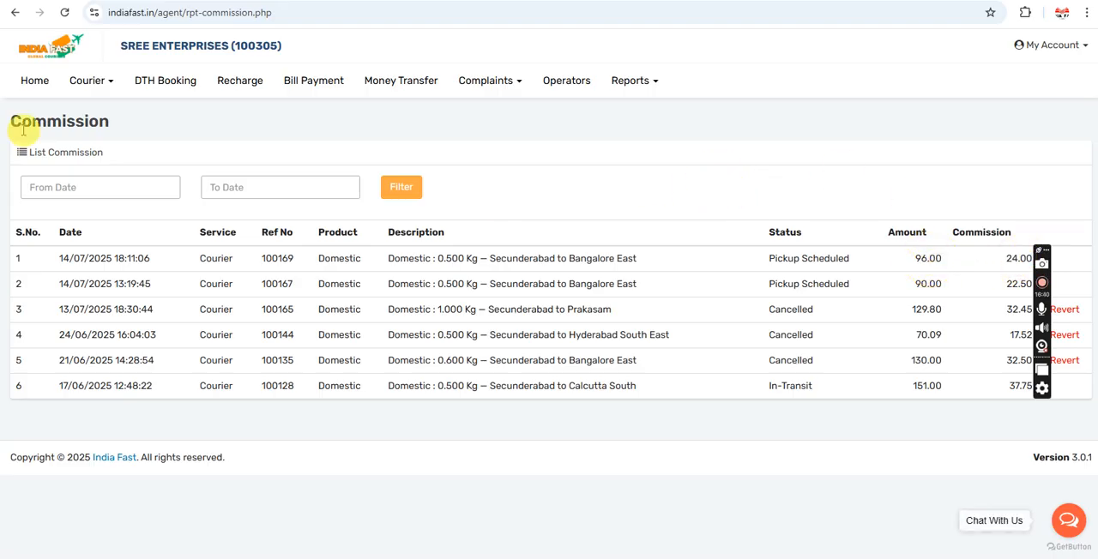
Step: Open the detail page of the XpressBees order from the list of all courier orders
left_click(93, 89)
left_click(95, 122)
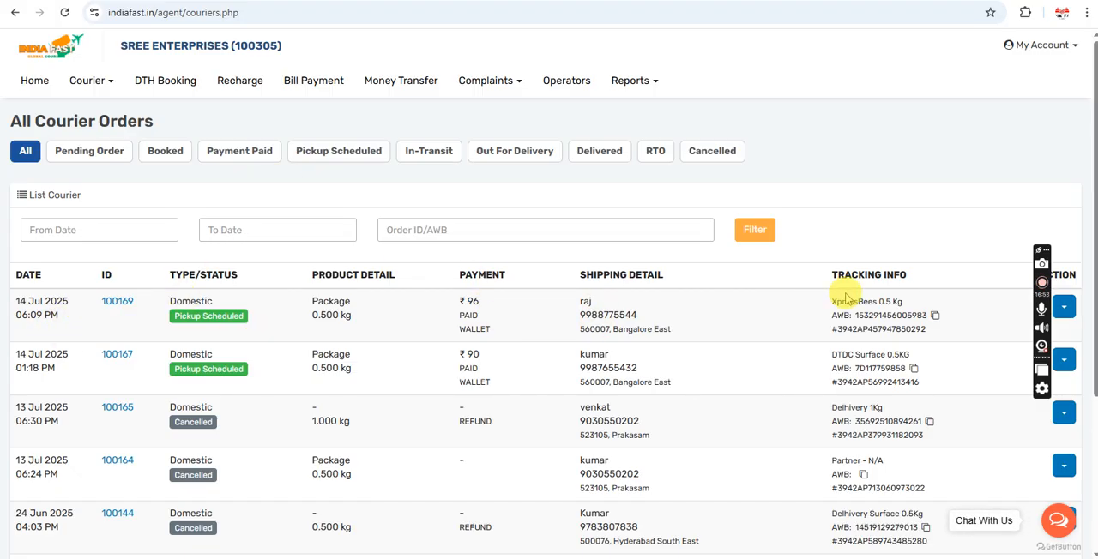
left_click(1065, 310)
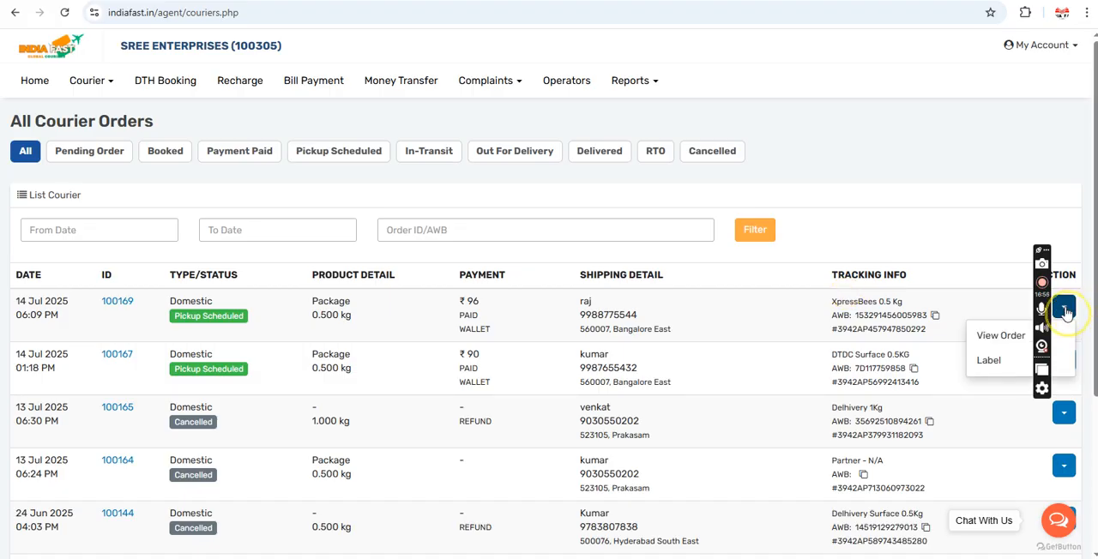
left_click(1005, 336)
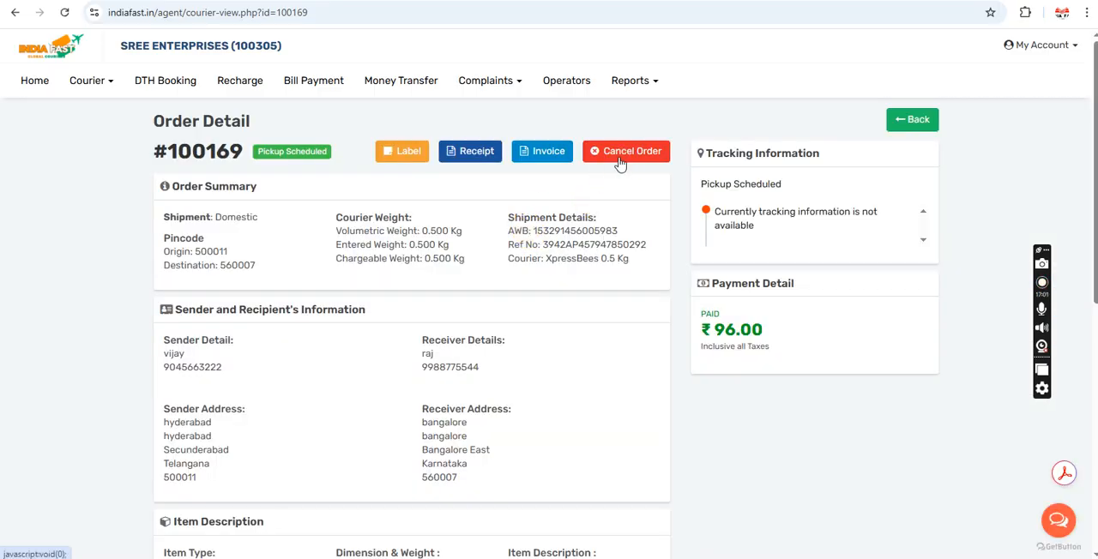
Step: Cancel the XpressBees order with the reason "Wrong Courier Order Placed" and dismiss the confirmation
left_click(621, 162)
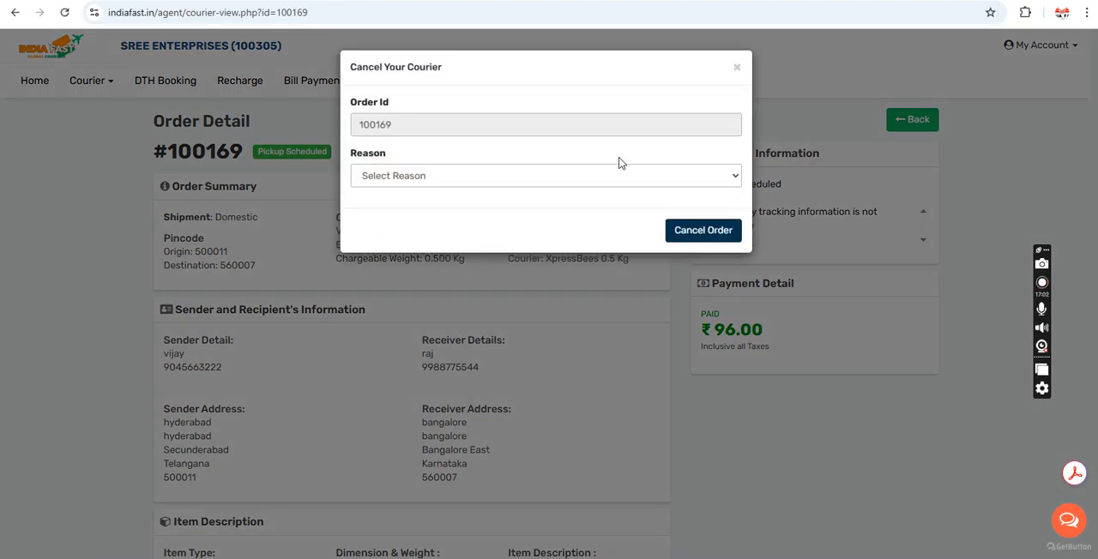
left_click(480, 176)
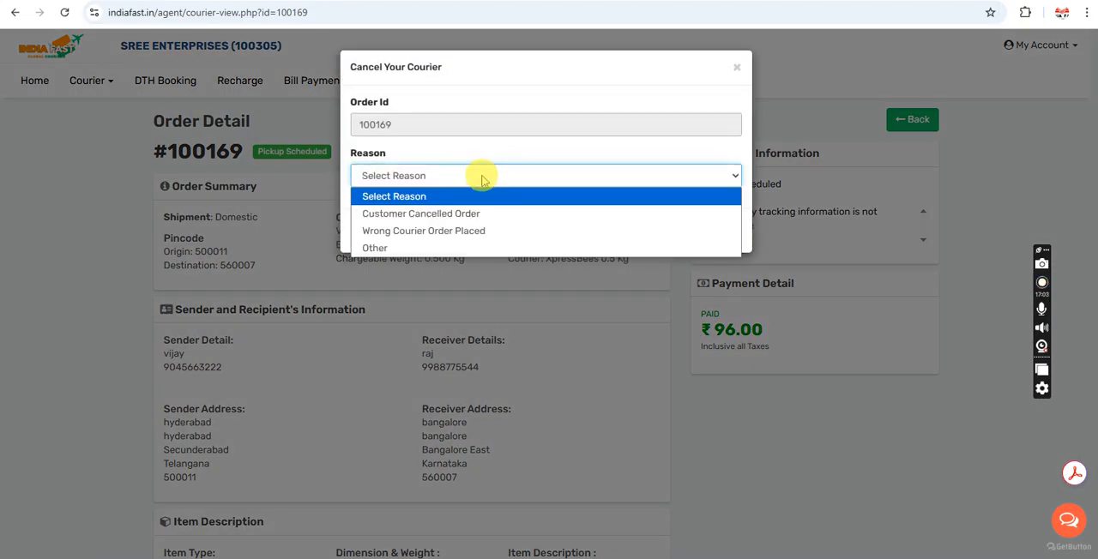
left_click(420, 231)
left_click(705, 232)
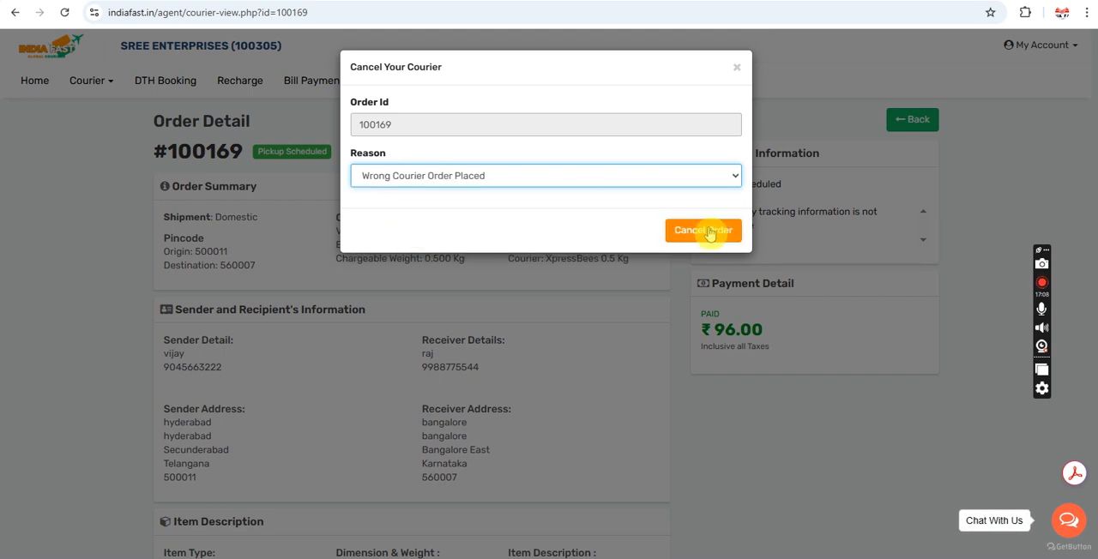
left_click(703, 234)
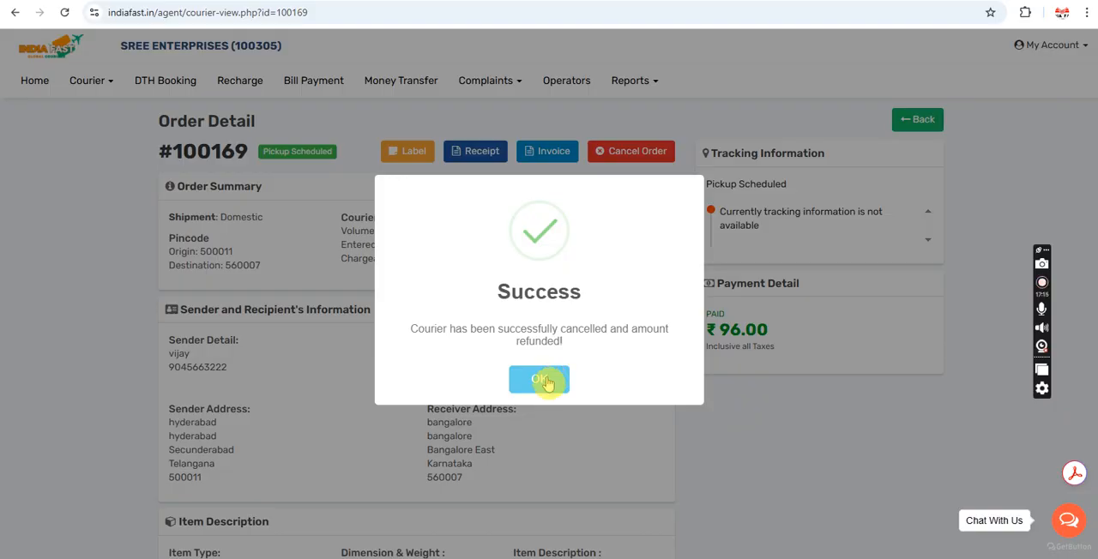
left_click(540, 380)
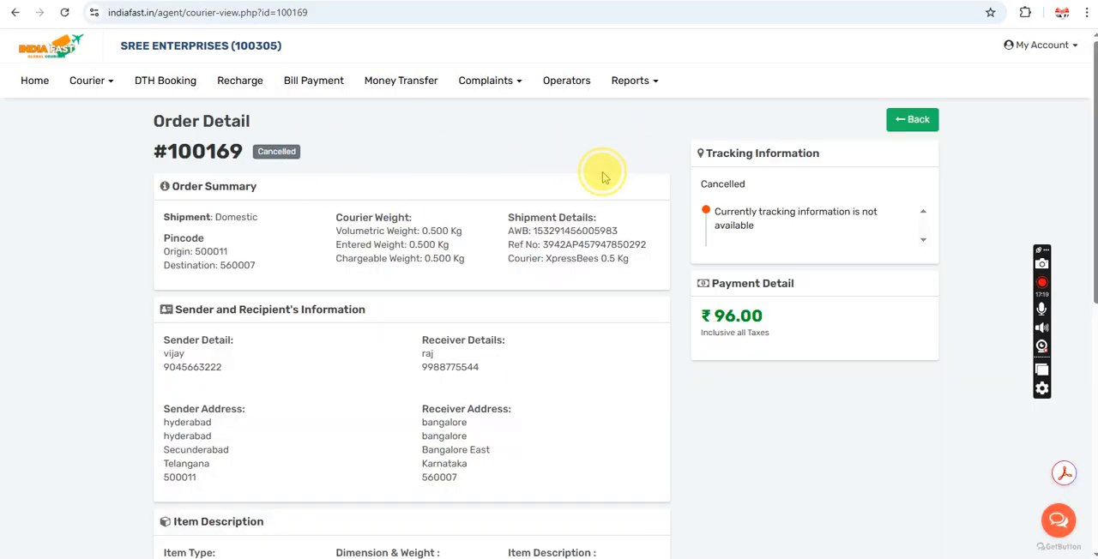
Step: Check the wallet balance and the cancelled order's entry in the commission report, and return to the home dashboard
left_click(39, 81)
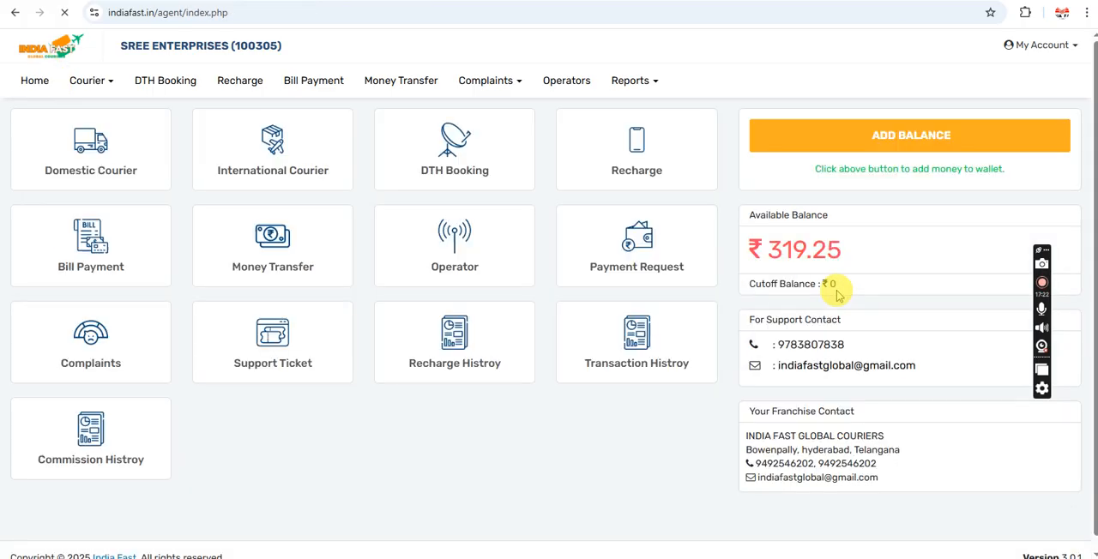
left_click_drag(841, 248, 768, 249)
left_click(633, 81)
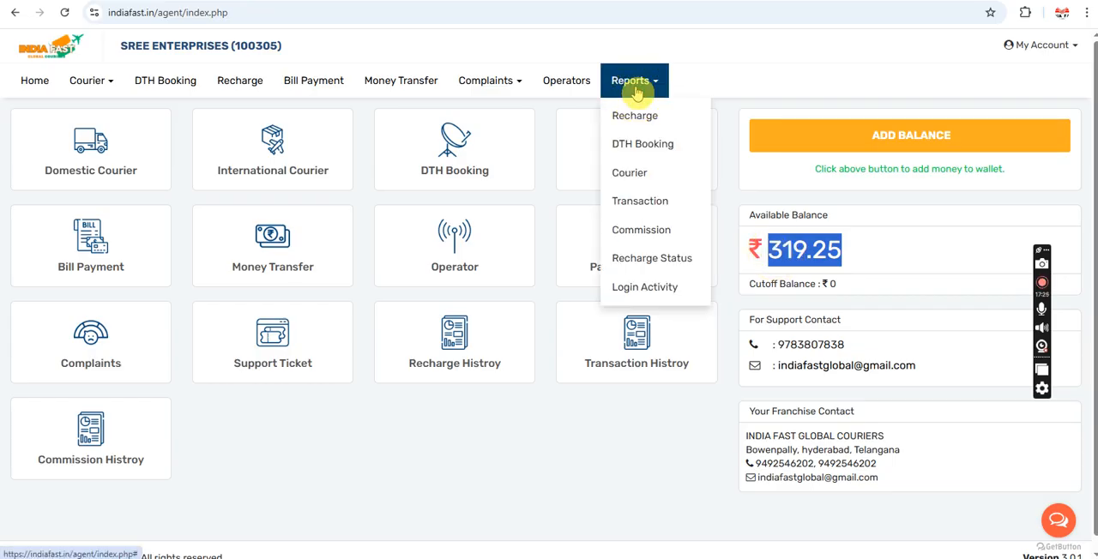
left_click(635, 232)
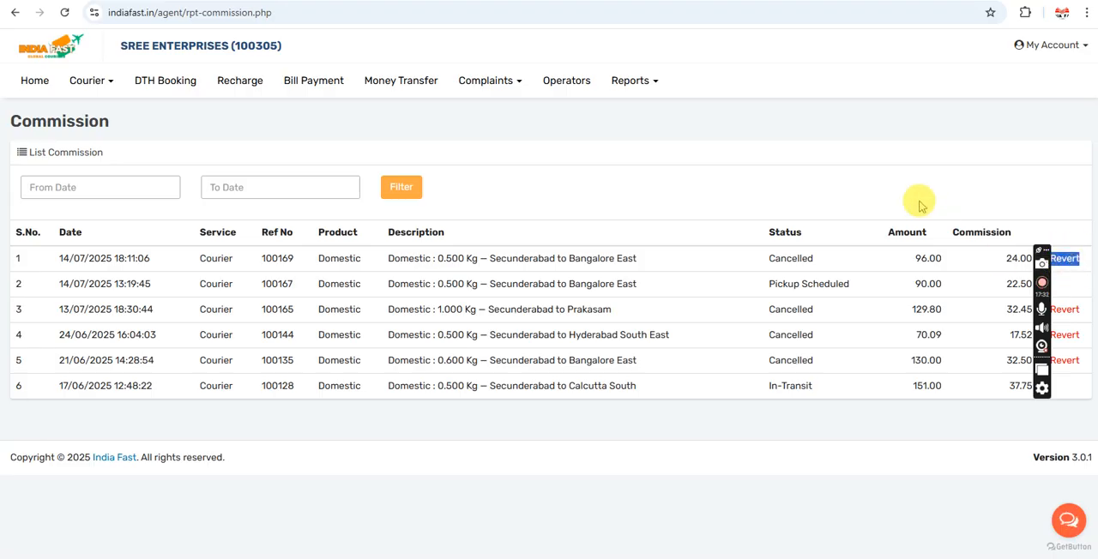
left_click(856, 181)
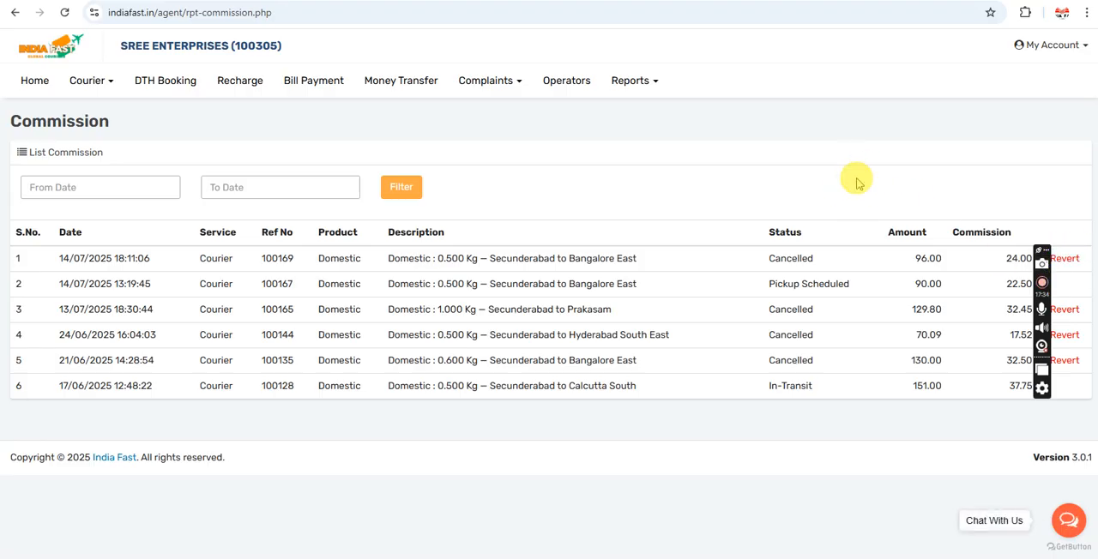
left_click(34, 86)
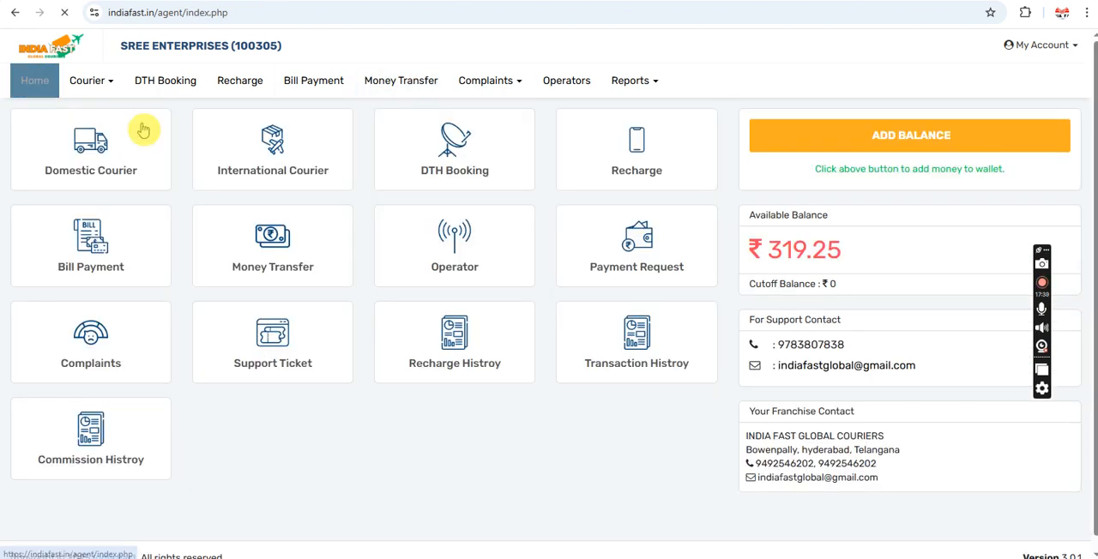